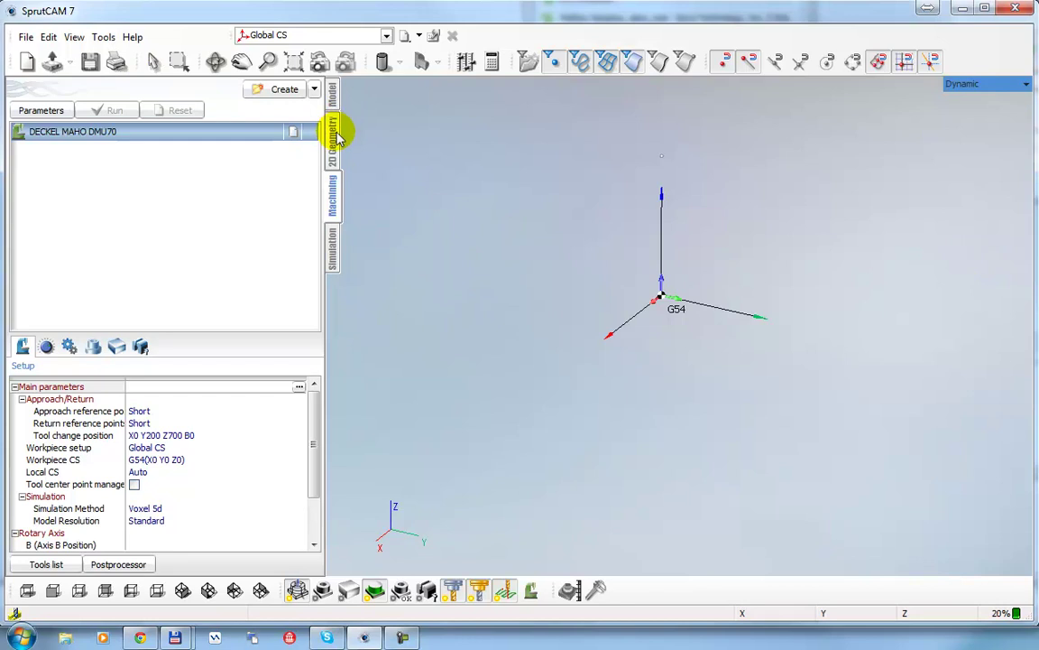
- Examine the list of 5X machining operations offered for a new operation without creating one
{"action": "left_click", "coordinate": [314, 88]}
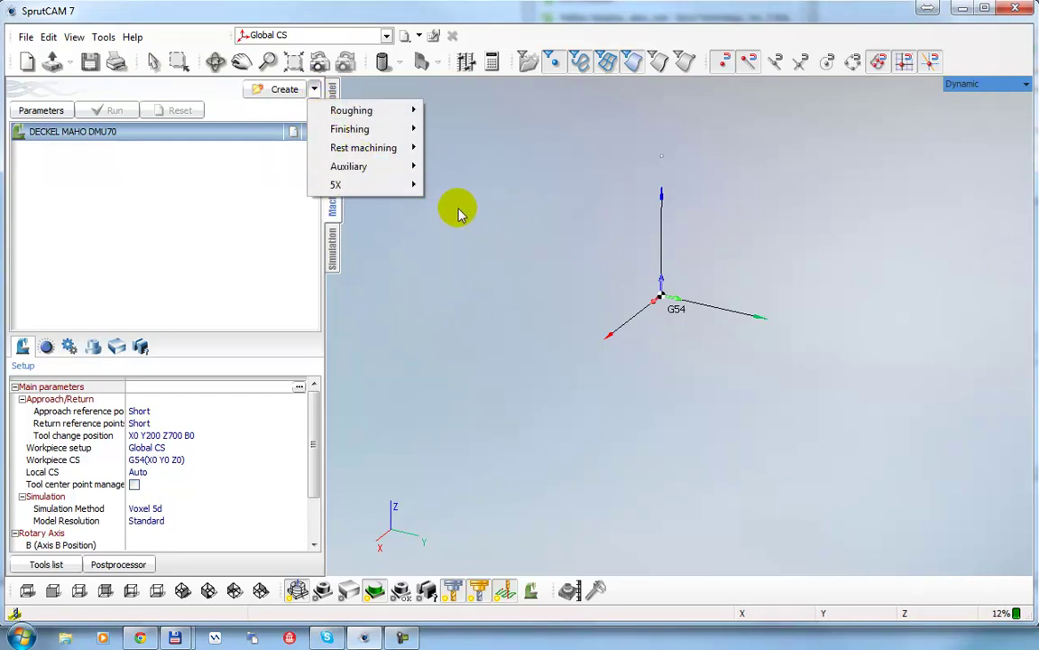
{"action": "mouse_move", "coordinate": [394, 192]}
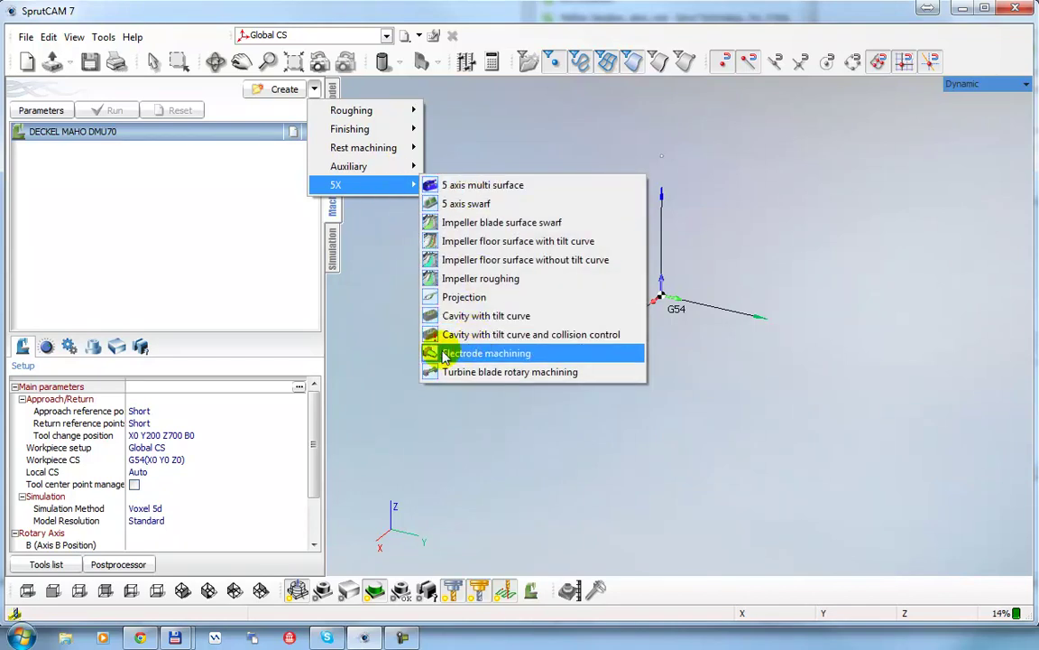
{"action": "left_click", "coordinate": [354, 287]}
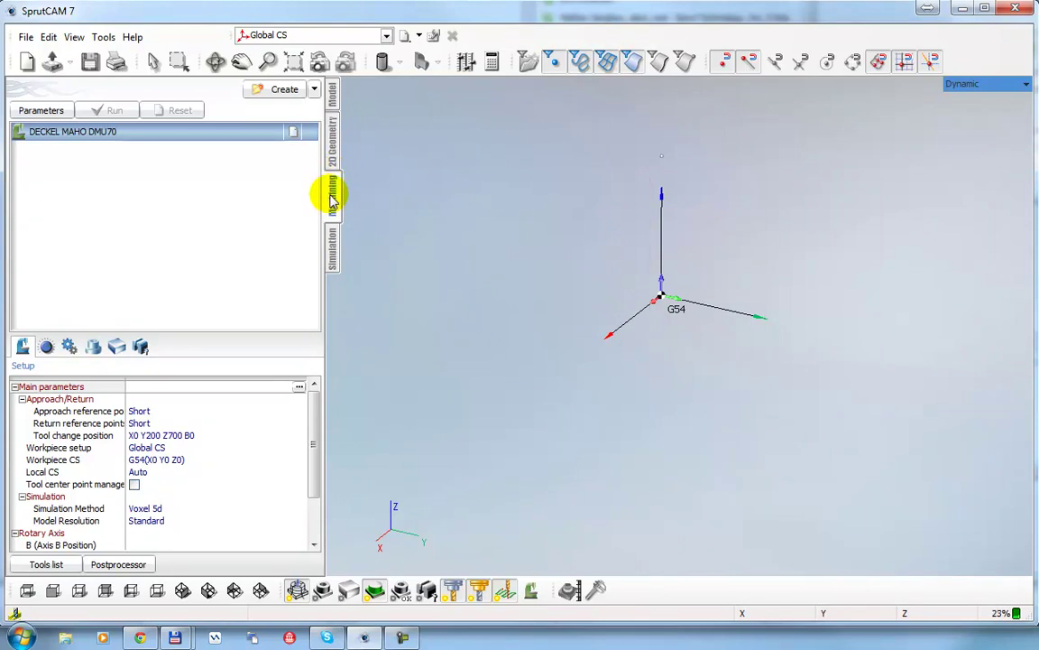
- Preview the 5X operation types from 5 axis multi surface to Turbine blade rotary machining, closing the New operation dialog without creating any
{"action": "left_click", "coordinate": [289, 91]}
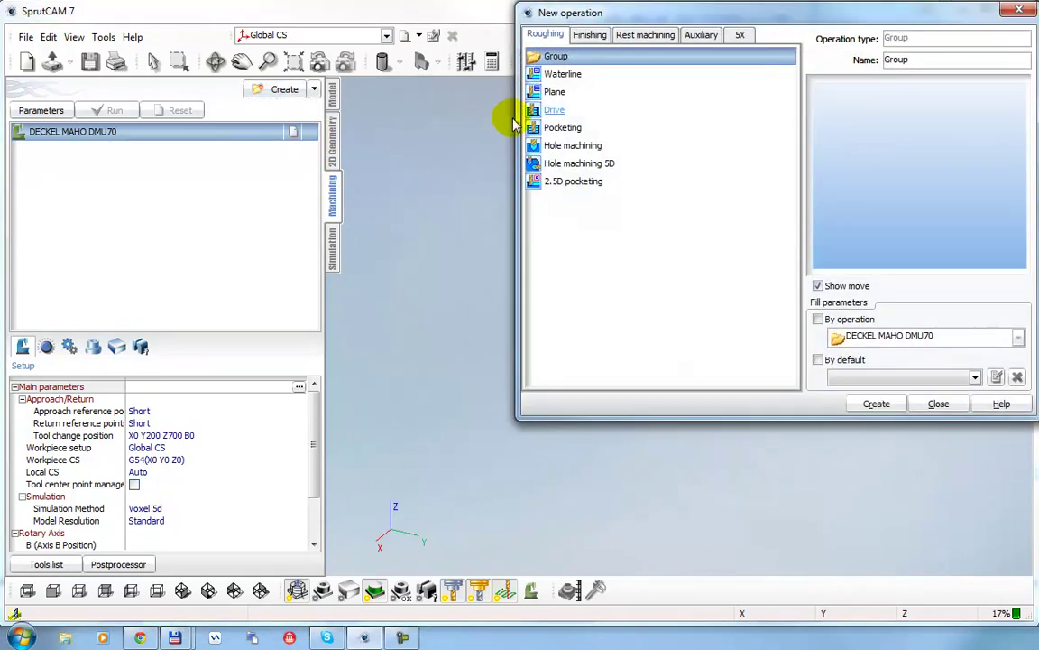
{"action": "left_click", "coordinate": [739, 33]}
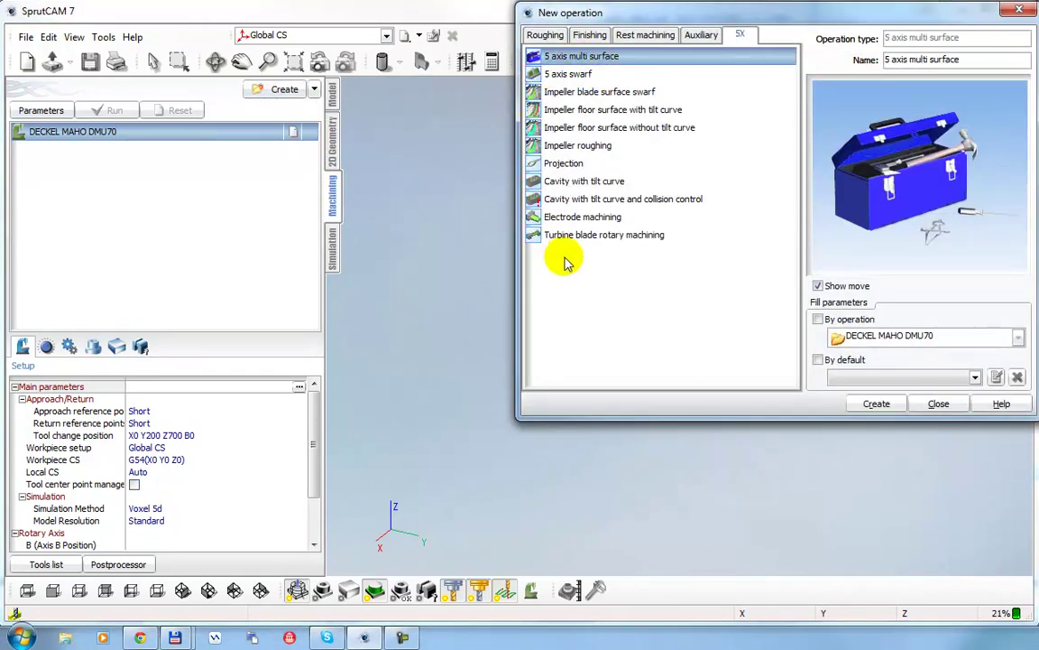
{"action": "left_click", "coordinate": [568, 74]}
{"action": "left_click", "coordinate": [578, 92]}
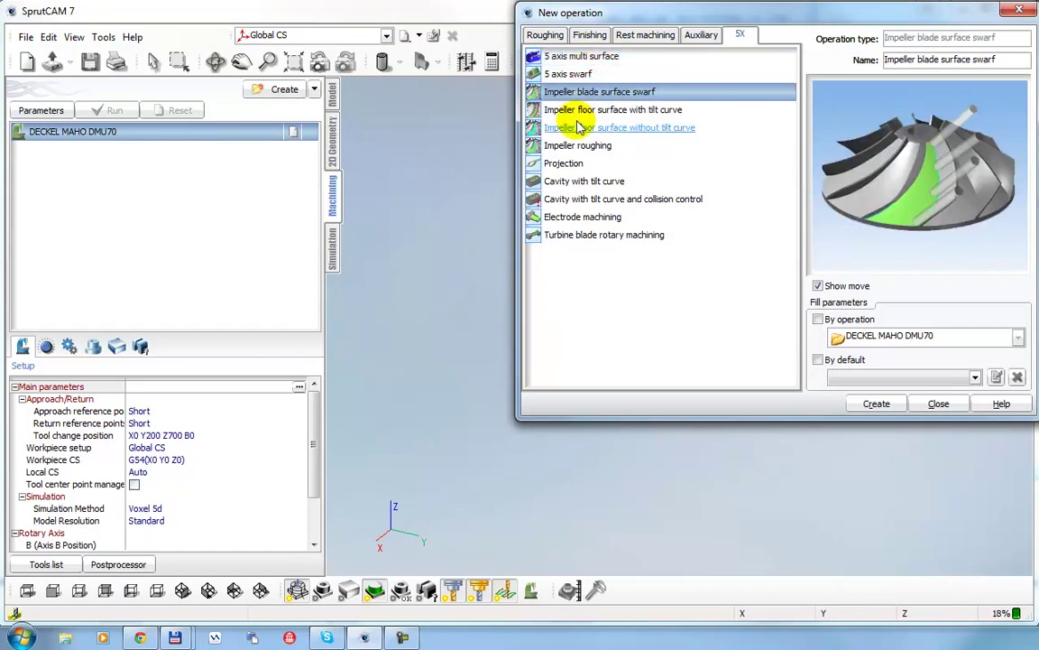
{"action": "left_click", "coordinate": [579, 110]}
{"action": "left_click", "coordinate": [580, 127]}
{"action": "left_click", "coordinate": [569, 148]}
{"action": "left_click", "coordinate": [565, 163]}
{"action": "left_click", "coordinate": [569, 182]}
{"action": "left_click", "coordinate": [570, 196]}
{"action": "left_click", "coordinate": [573, 217]}
{"action": "left_click", "coordinate": [577, 236]}
{"action": "left_click_drag", "start_coordinate": [739, 22], "coordinate": [593, 92]}
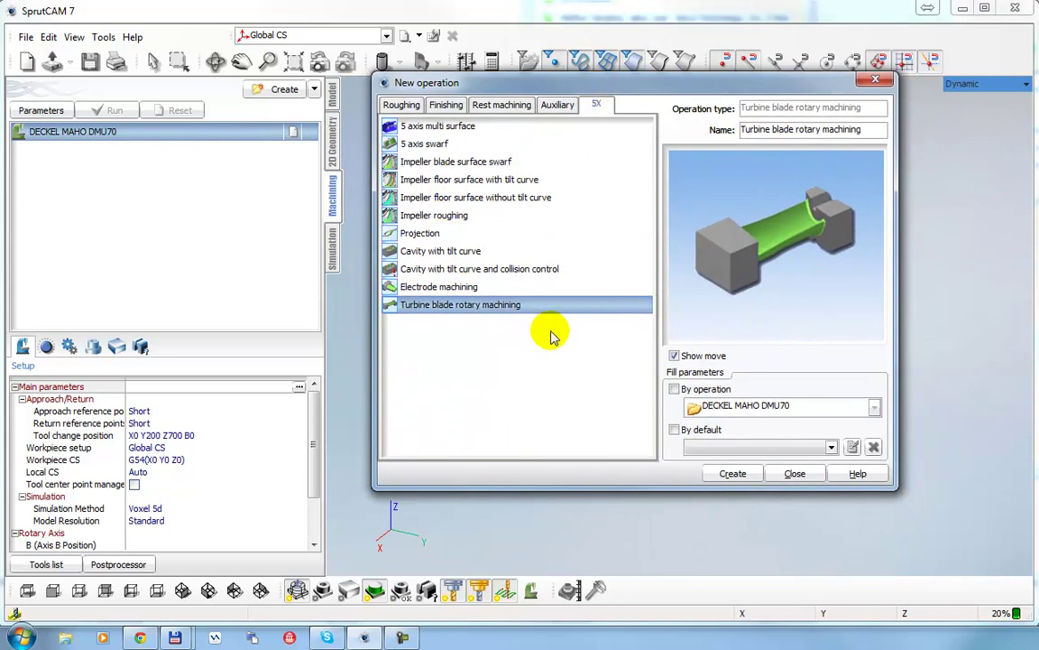
{"action": "left_click", "coordinate": [795, 474]}
{"action": "right_click_drag", "start_coordinate": [661, 411], "coordinate": [610, 341]}
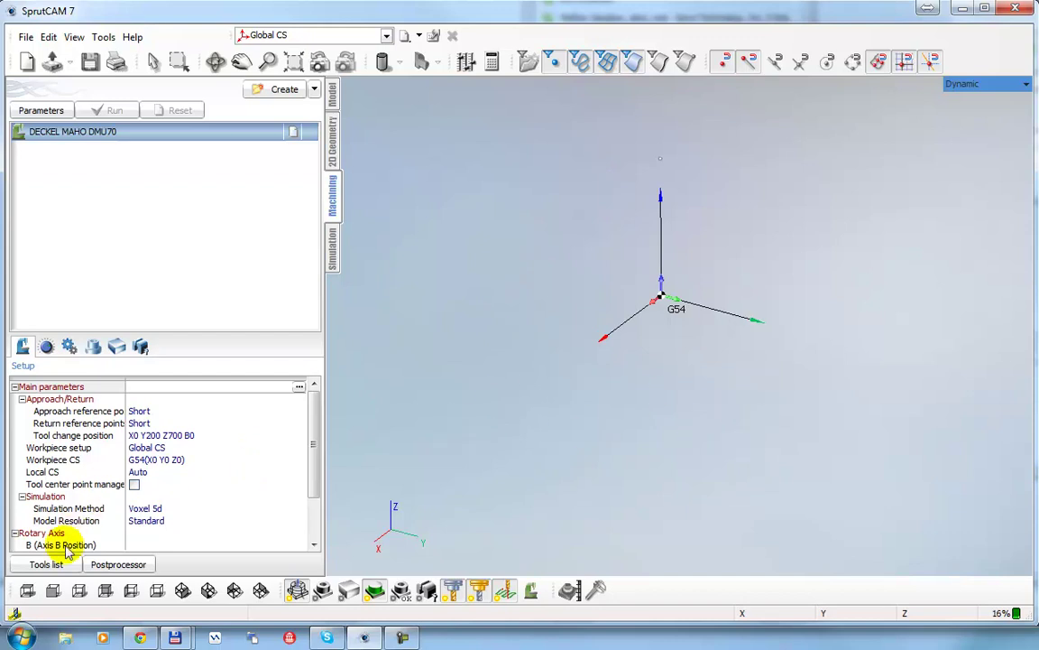
- Open the ModuleWorks Documentation installed with SprutCAM 7 and reposition its window
{"action": "left_click", "coordinate": [22, 637]}
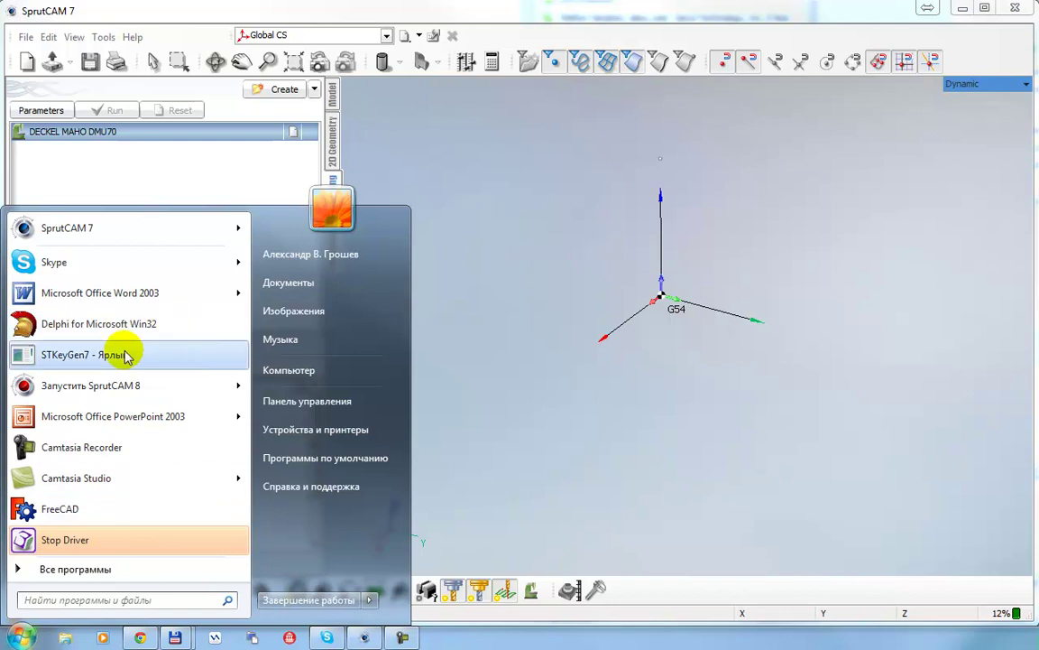
{"action": "left_click", "coordinate": [91, 570]}
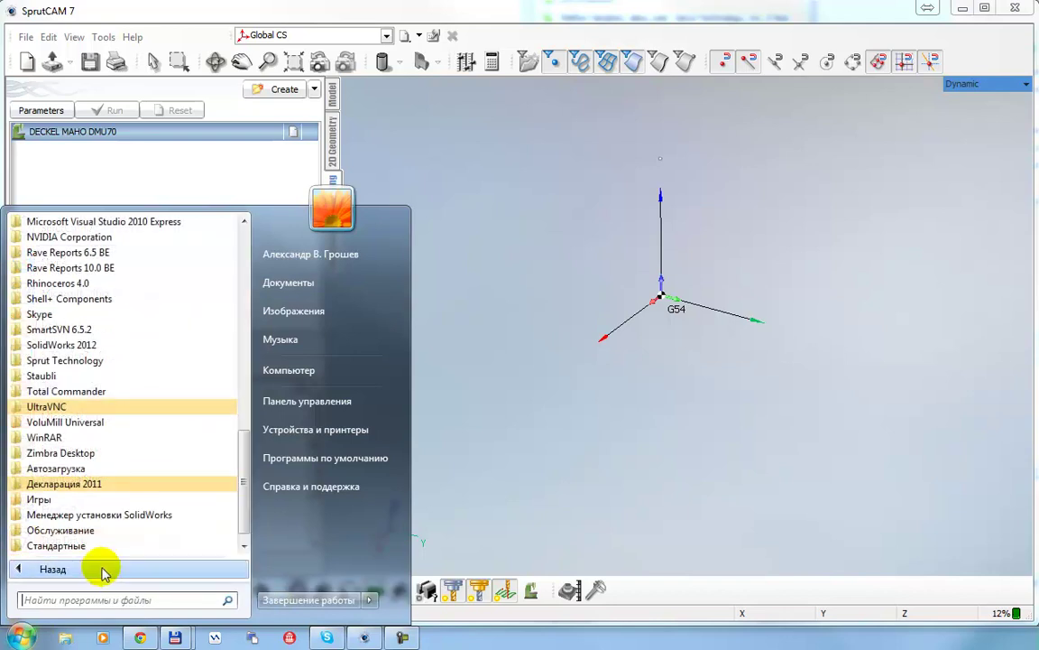
{"action": "left_click", "coordinate": [79, 361]}
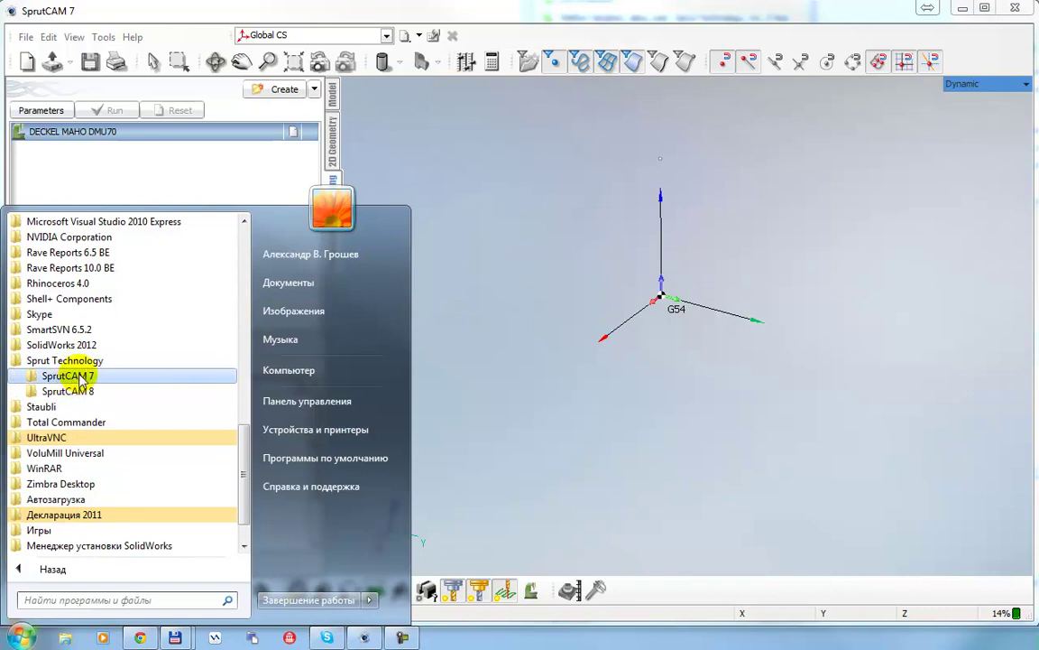
{"action": "left_click", "coordinate": [79, 378]}
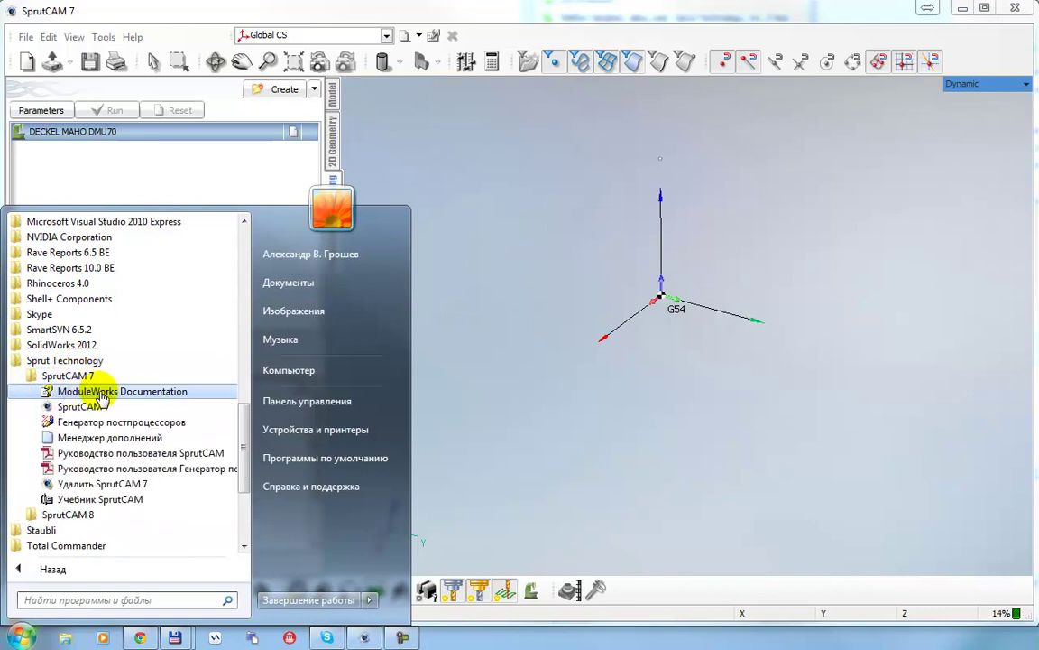
{"action": "left_click", "coordinate": [128, 391]}
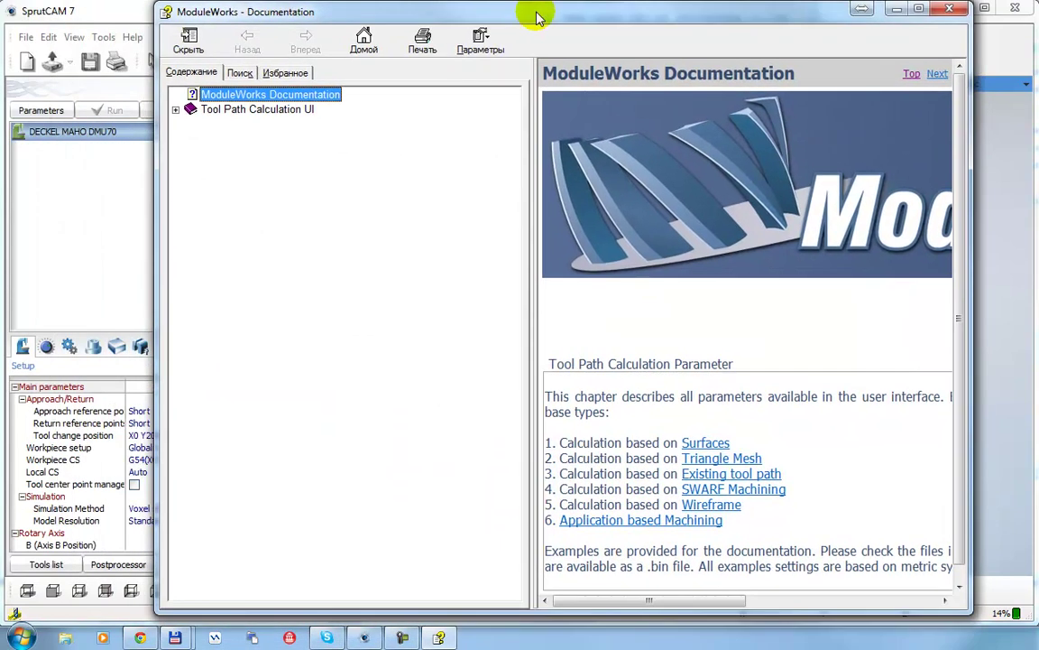
{"action": "left_click_drag", "start_coordinate": [534, 17], "coordinate": [436, 12]}
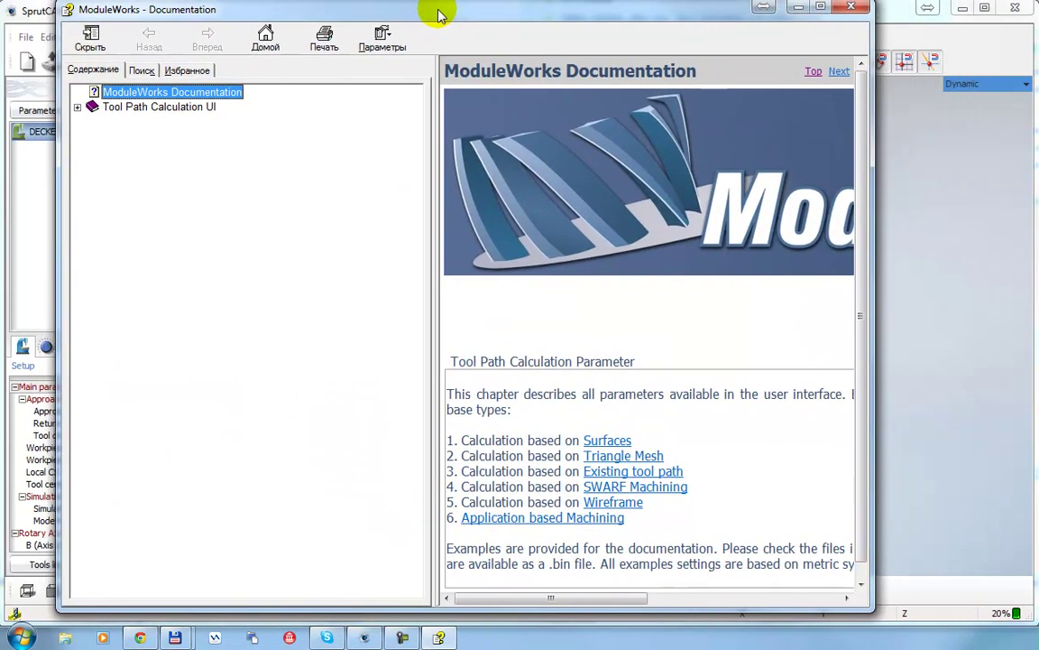
- Read the Drive Surfaces and Drive Surface Offset topics among the surface path patterns for calculation based on surfaces
{"action": "left_click", "coordinate": [77, 106]}
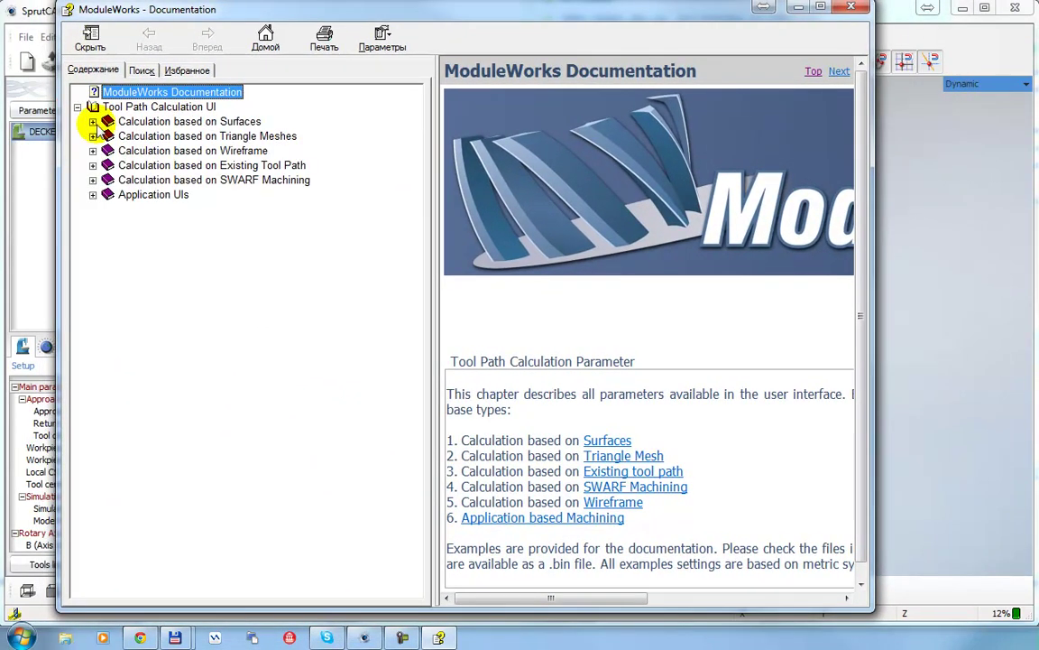
{"action": "left_click", "coordinate": [93, 121]}
{"action": "left_click", "coordinate": [108, 135]}
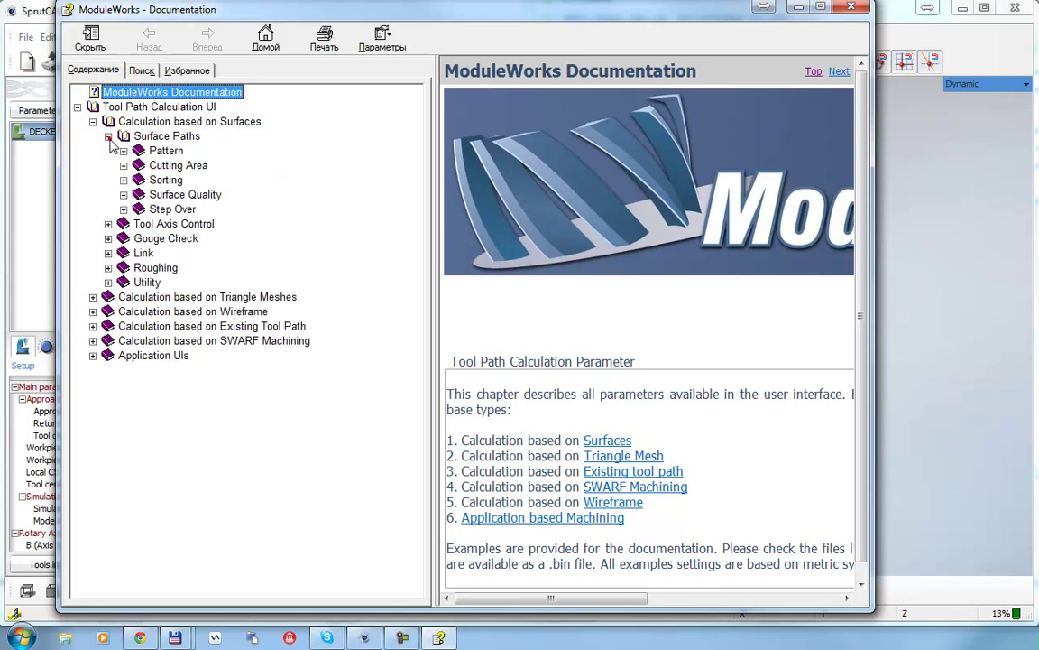
{"action": "left_click", "coordinate": [122, 151]}
{"action": "left_click", "coordinate": [179, 166]}
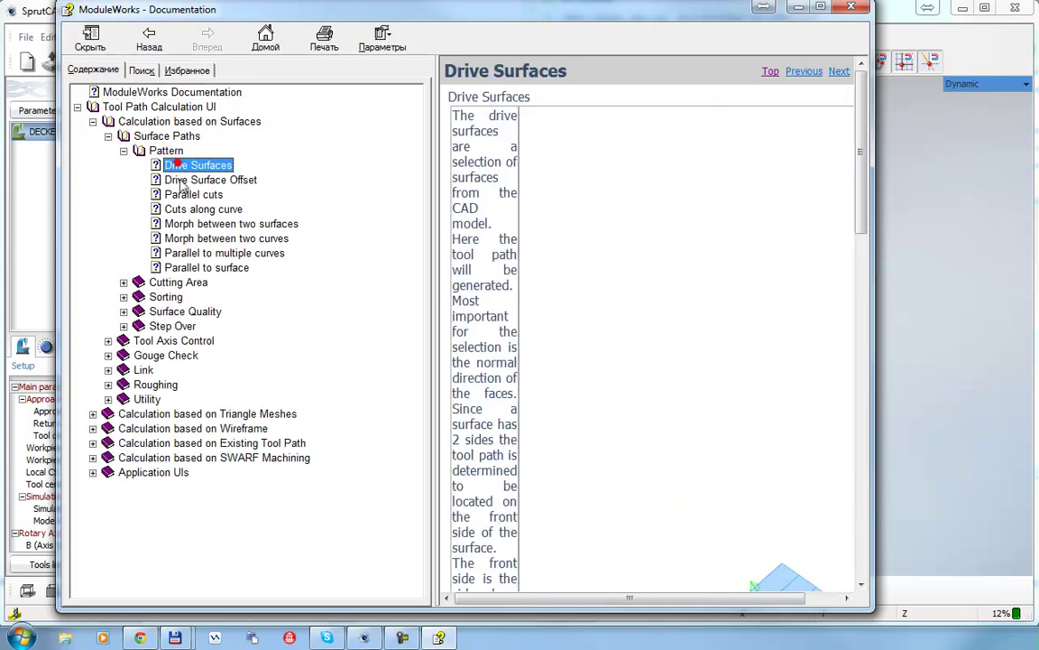
{"action": "left_click", "coordinate": [181, 180]}
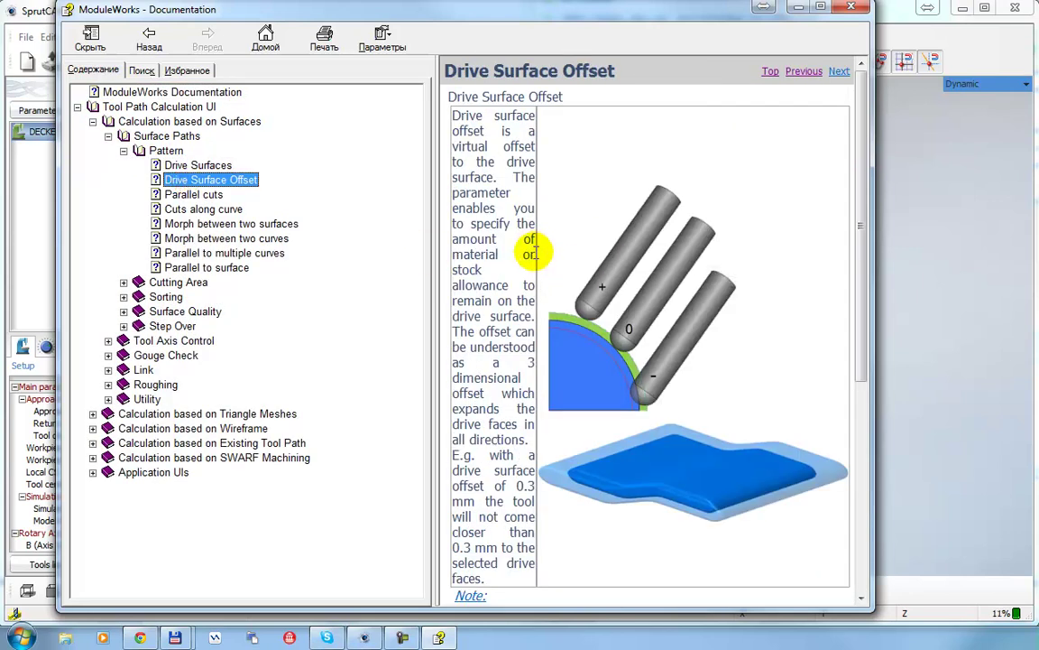
- Read the pattern topics from Parallel cuts through Parallel to multiple curves, and close the documentation
{"action": "left_click", "coordinate": [185, 194]}
{"action": "left_click", "coordinate": [200, 209]}
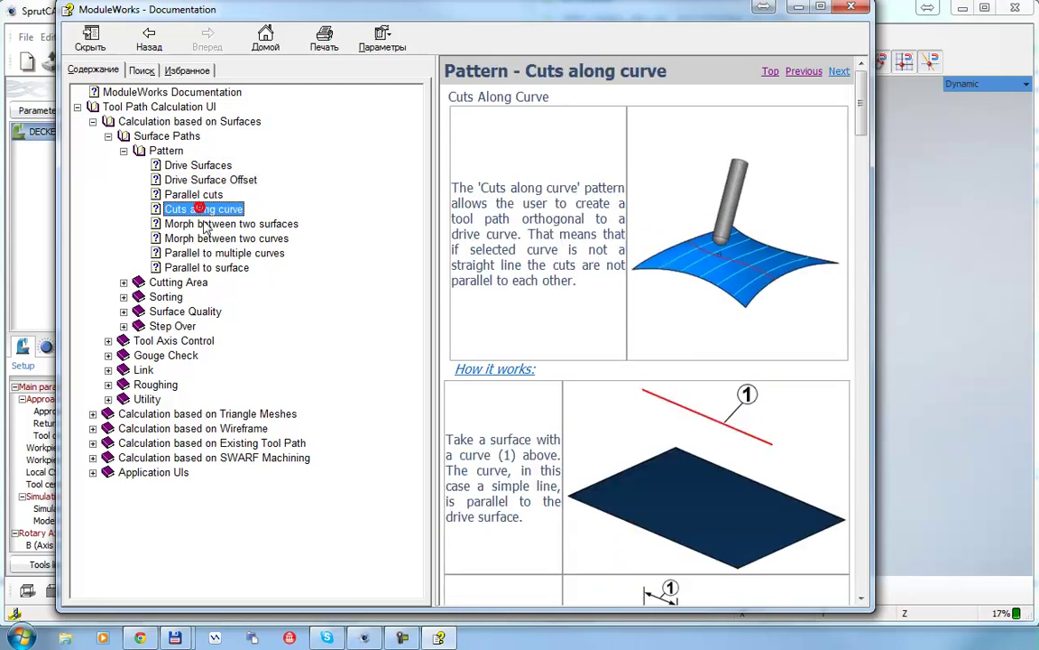
{"action": "left_click", "coordinate": [205, 224]}
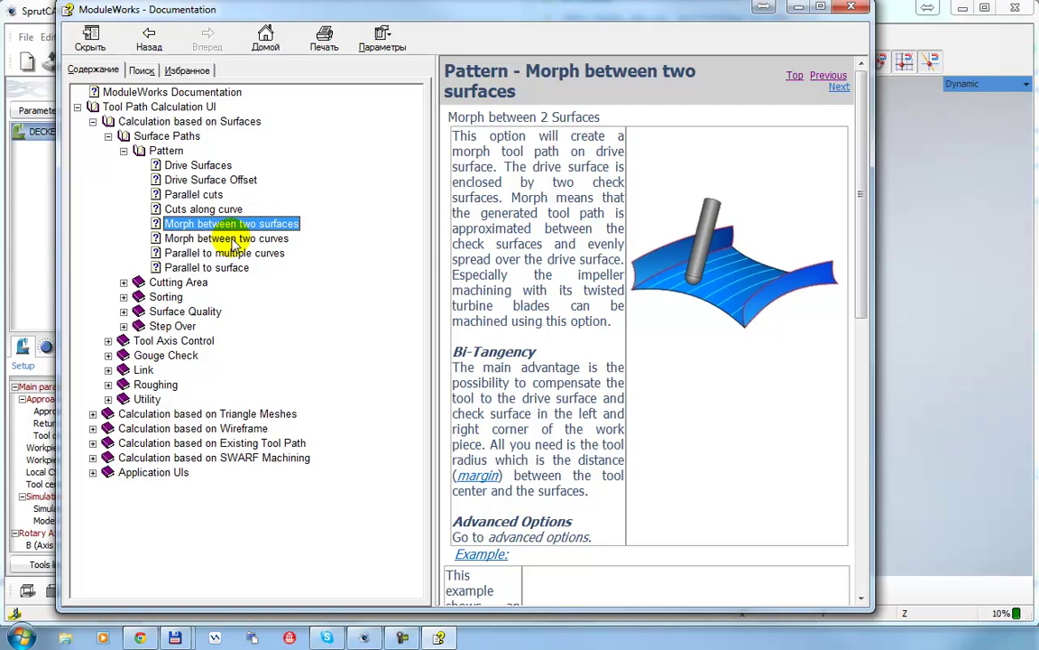
{"action": "left_click_drag", "start_coordinate": [285, 22], "coordinate": [308, 27]}
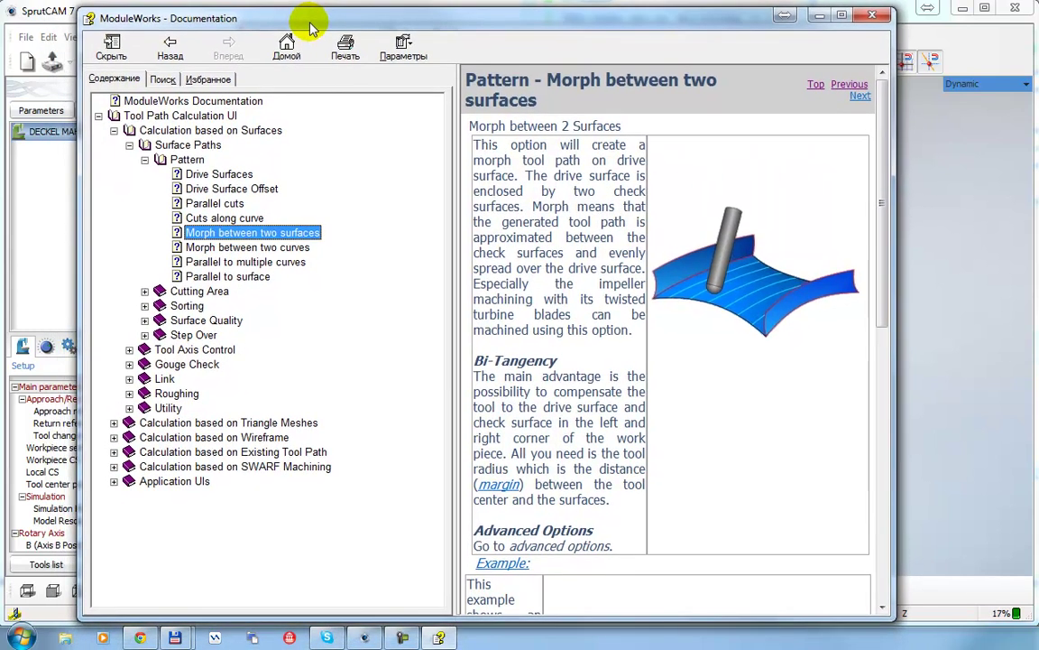
{"action": "left_click", "coordinate": [209, 247]}
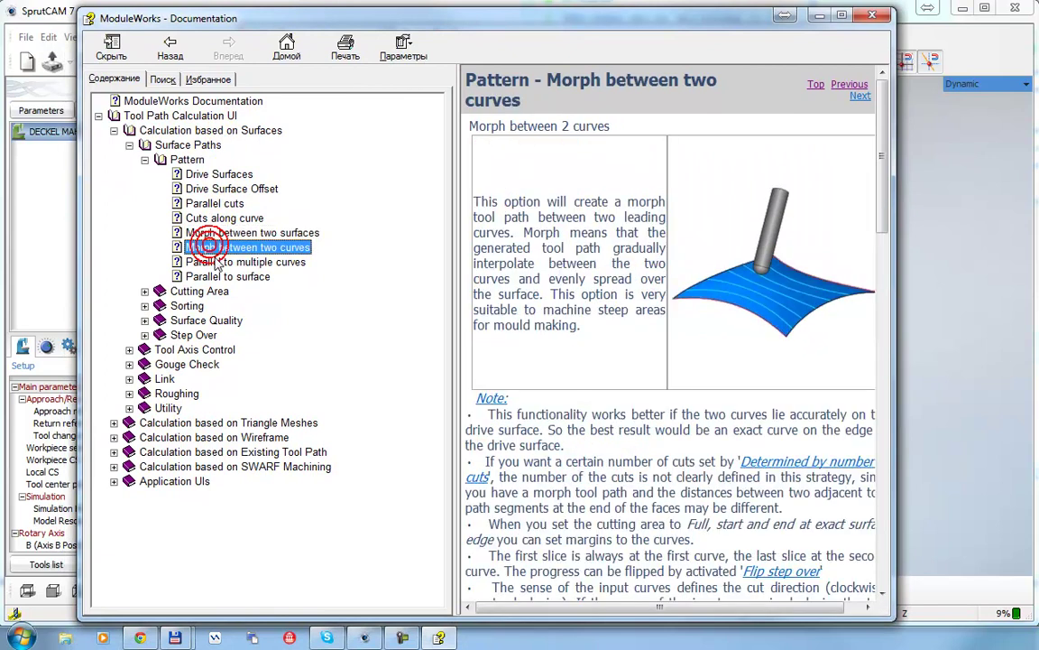
{"action": "left_click", "coordinate": [217, 262]}
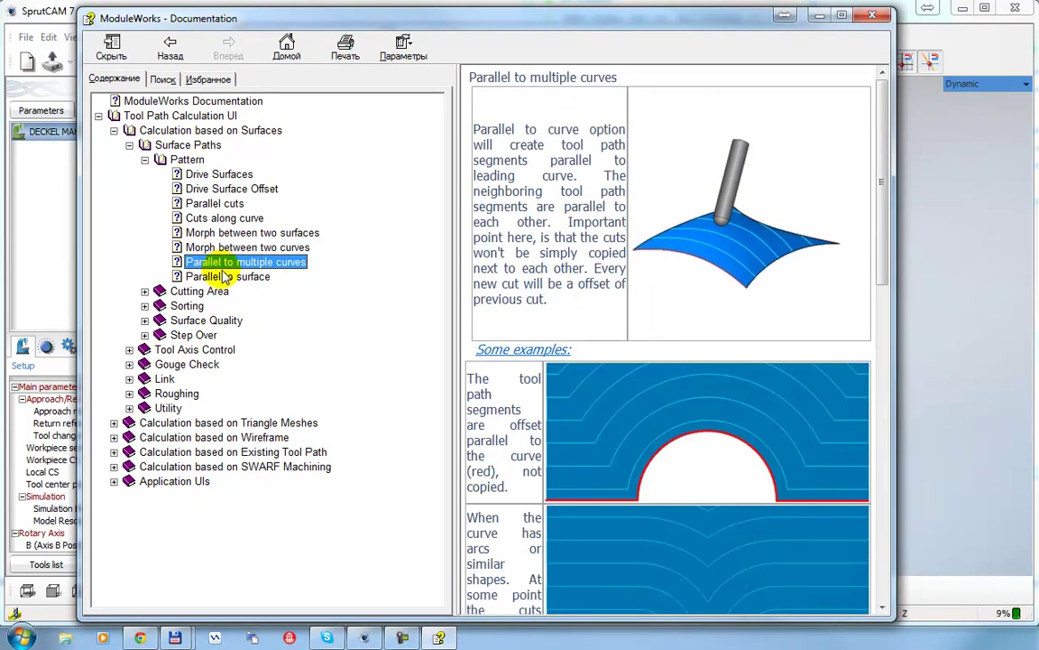
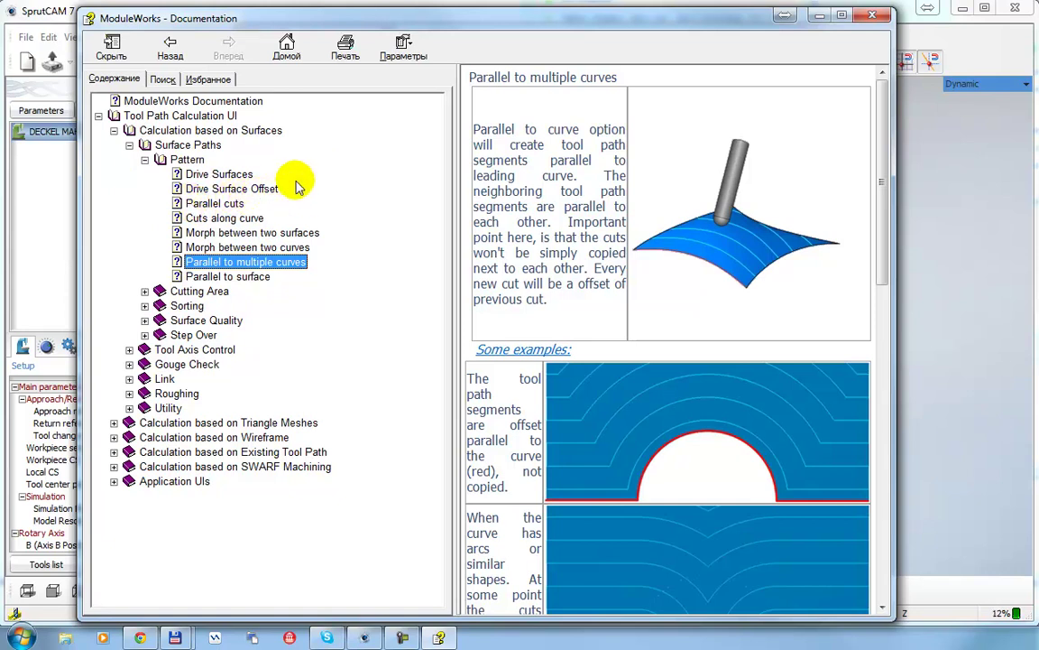
{"action": "left_click", "coordinate": [880, 18]}
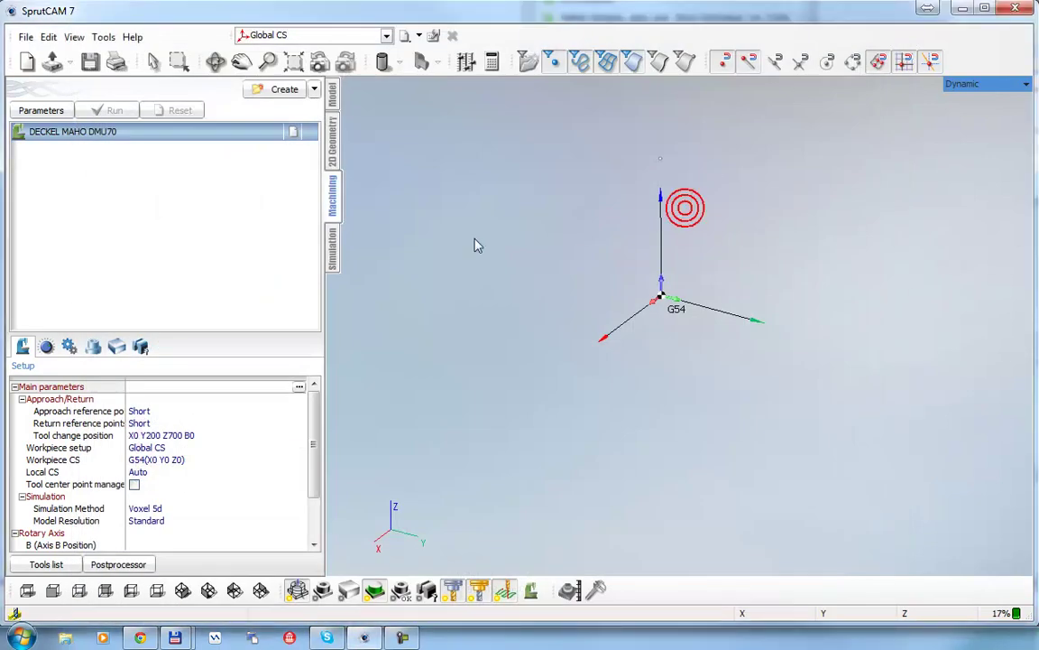
- Start opening a project and browse from the Documents library through SprutCAM and Examples to the 5D_milling folder
{"action": "left_click", "coordinate": [54, 63]}
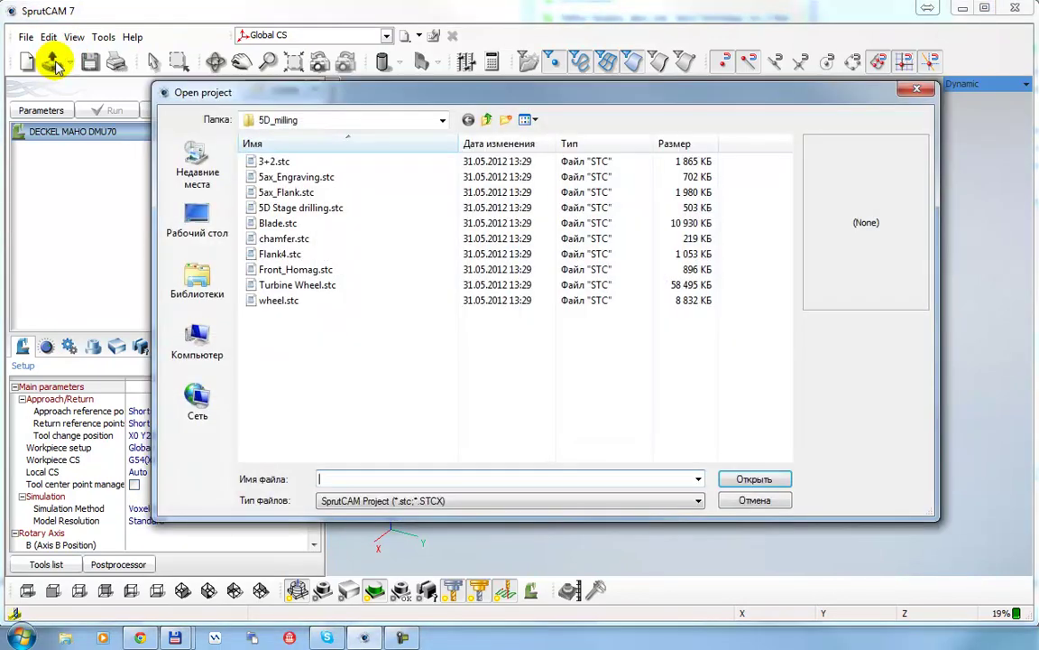
{"action": "left_click", "coordinate": [199, 275]}
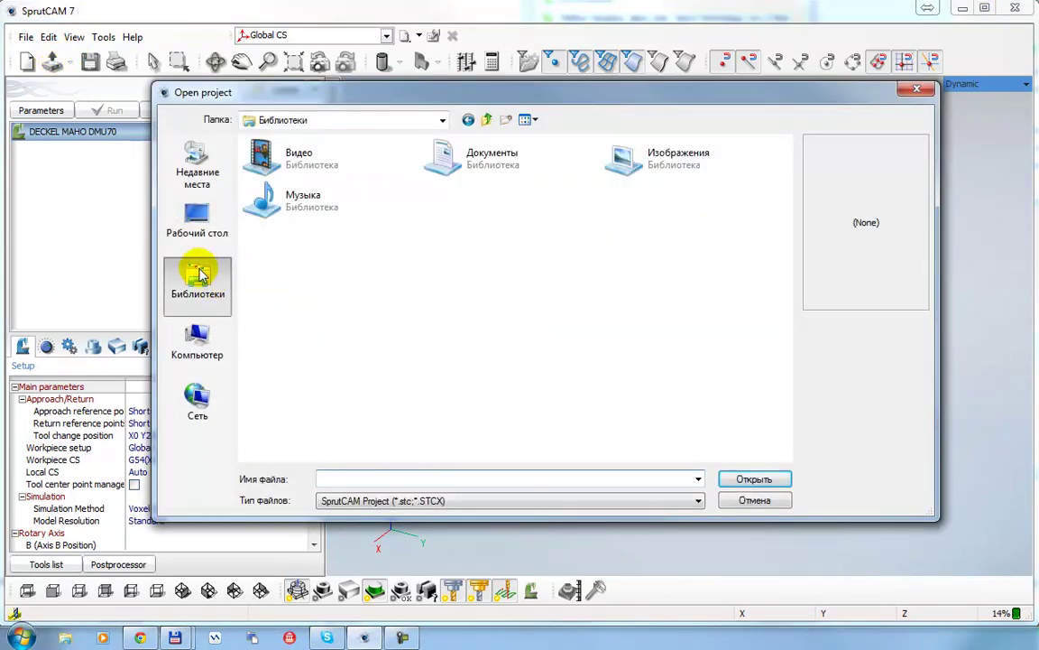
{"action": "double_click", "coordinate": [459, 165]}
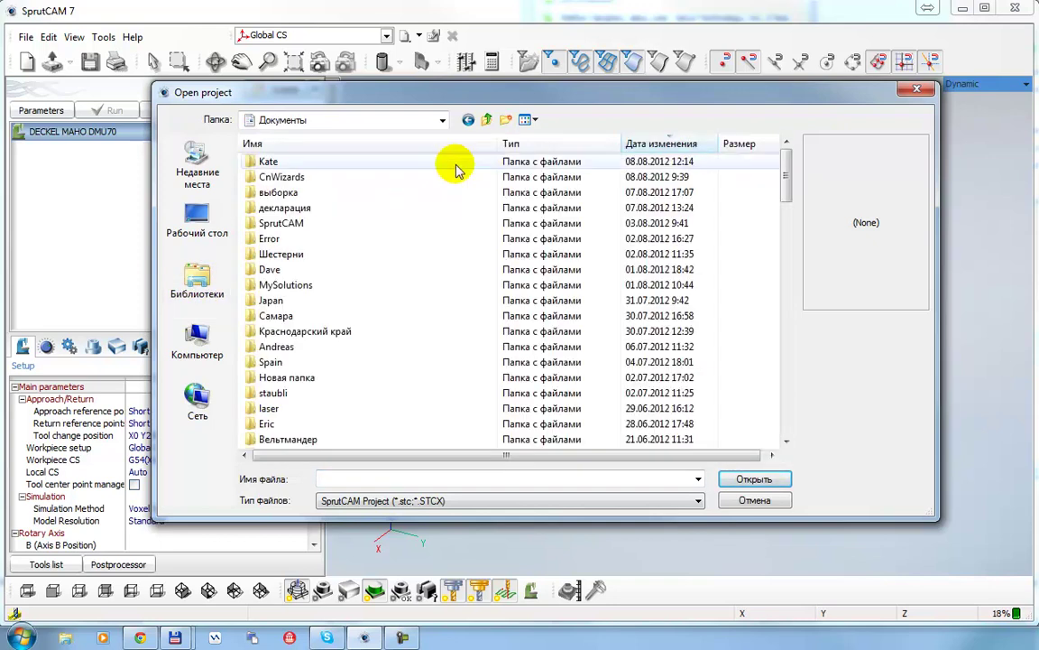
{"action": "double_click", "coordinate": [280, 222]}
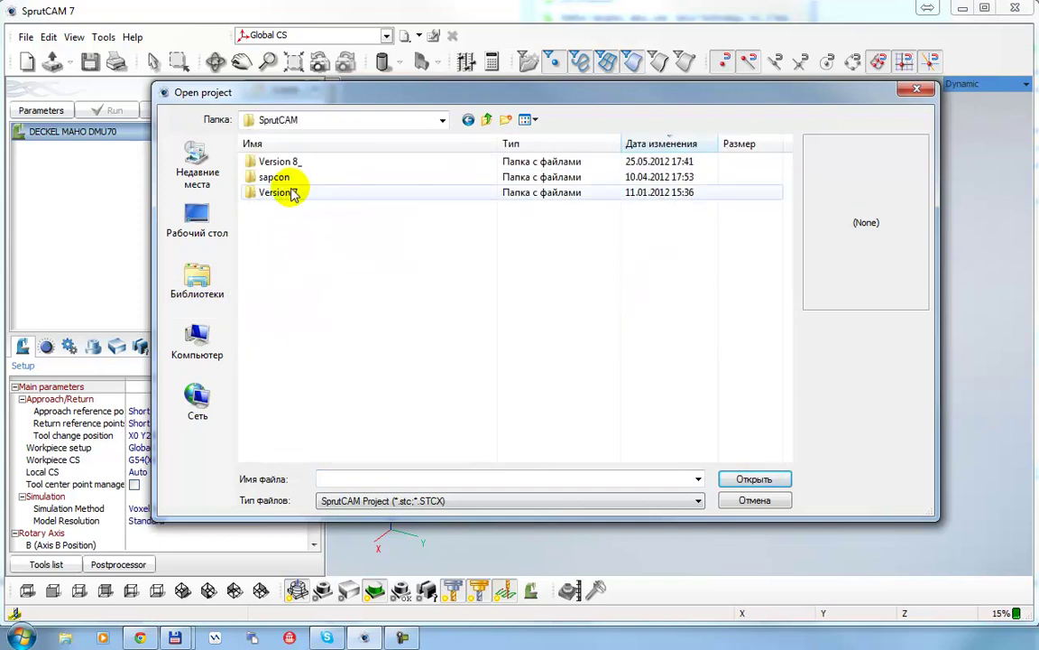
{"action": "double_click", "coordinate": [274, 196]}
{"action": "left_click", "coordinate": [275, 164]}
{"action": "double_click", "coordinate": [275, 165]}
{"action": "double_click", "coordinate": [275, 162]}
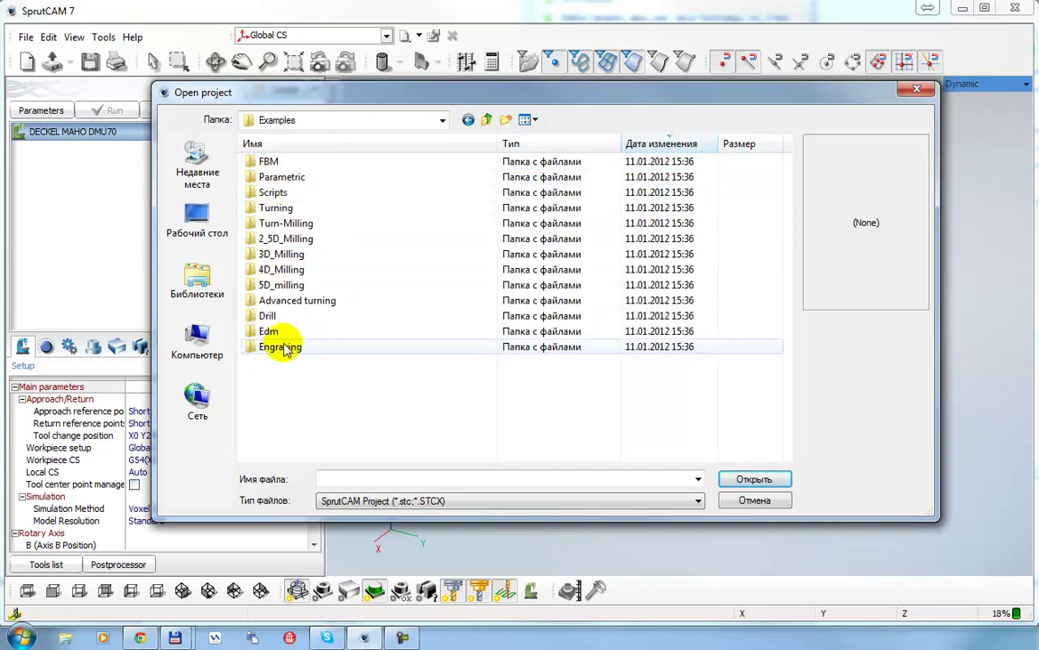
{"action": "left_click", "coordinate": [286, 287]}
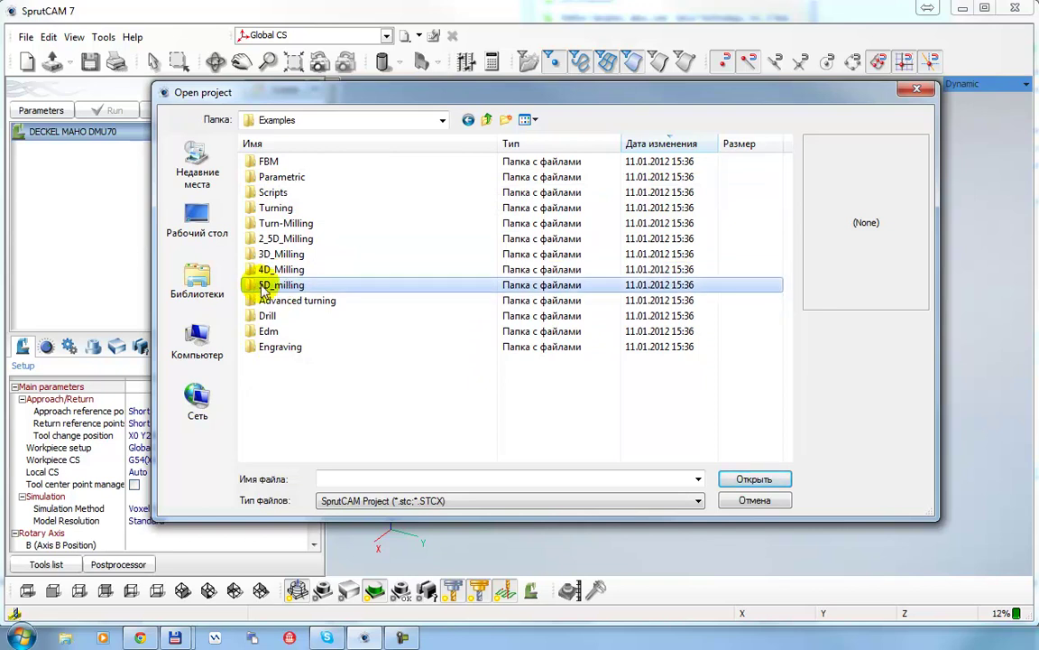
{"action": "double_click", "coordinate": [289, 287]}
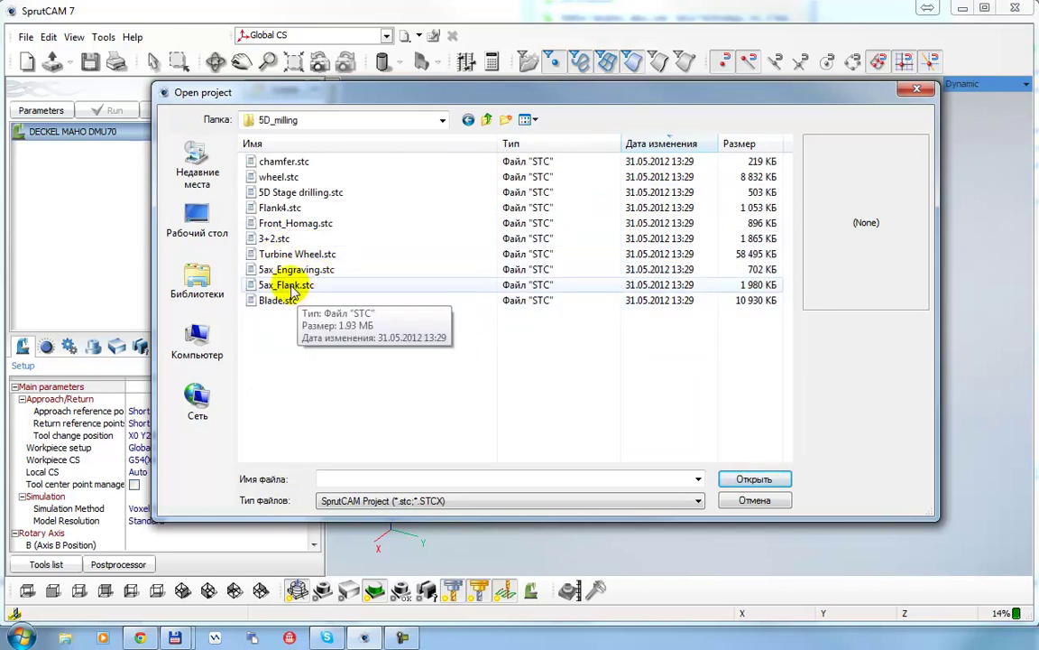
- Preview the Blade, Turbine Wheel, 5ax_Engraving and 5ax_Flank example projects in the 5D_milling folder
{"action": "left_click", "coordinate": [280, 303]}
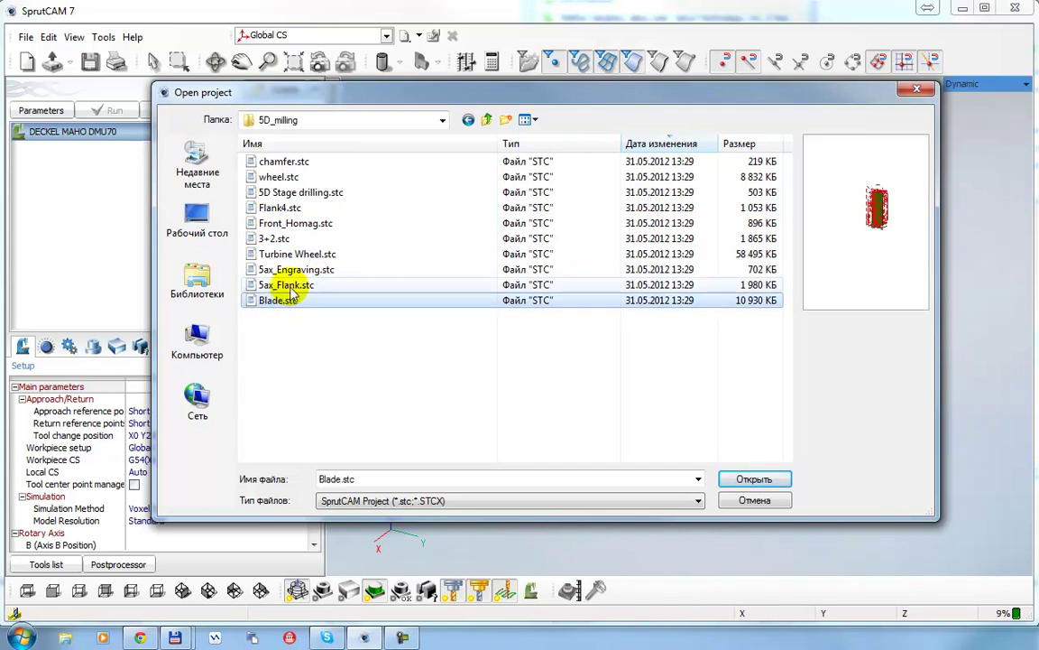
{"action": "left_click", "coordinate": [291, 257]}
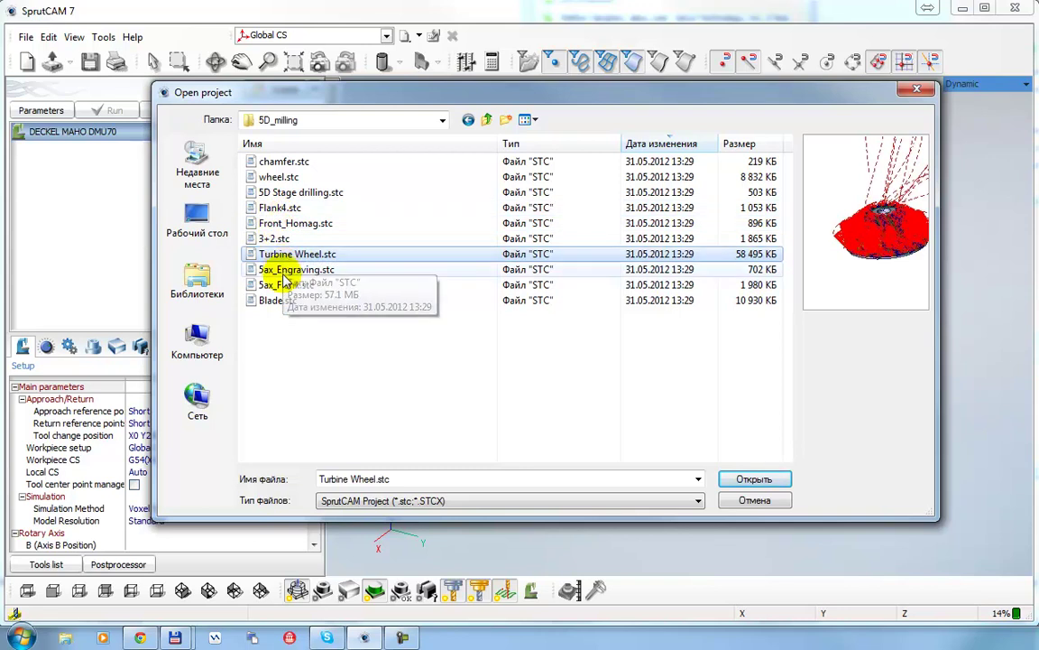
{"action": "left_click", "coordinate": [285, 285]}
{"action": "left_click", "coordinate": [289, 271]}
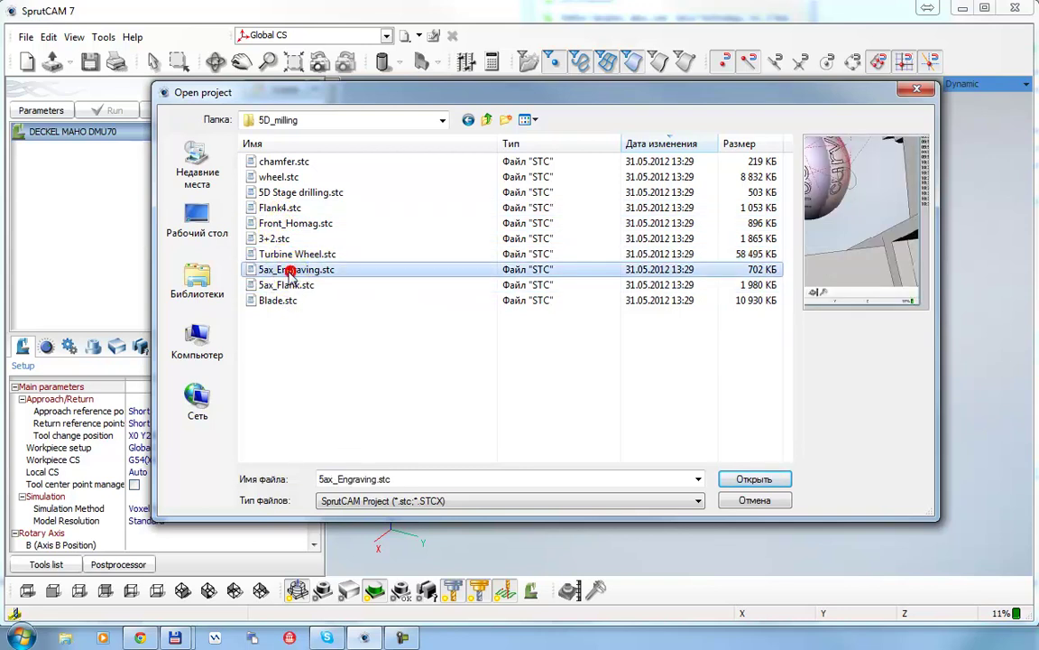
{"action": "left_click", "coordinate": [271, 300]}
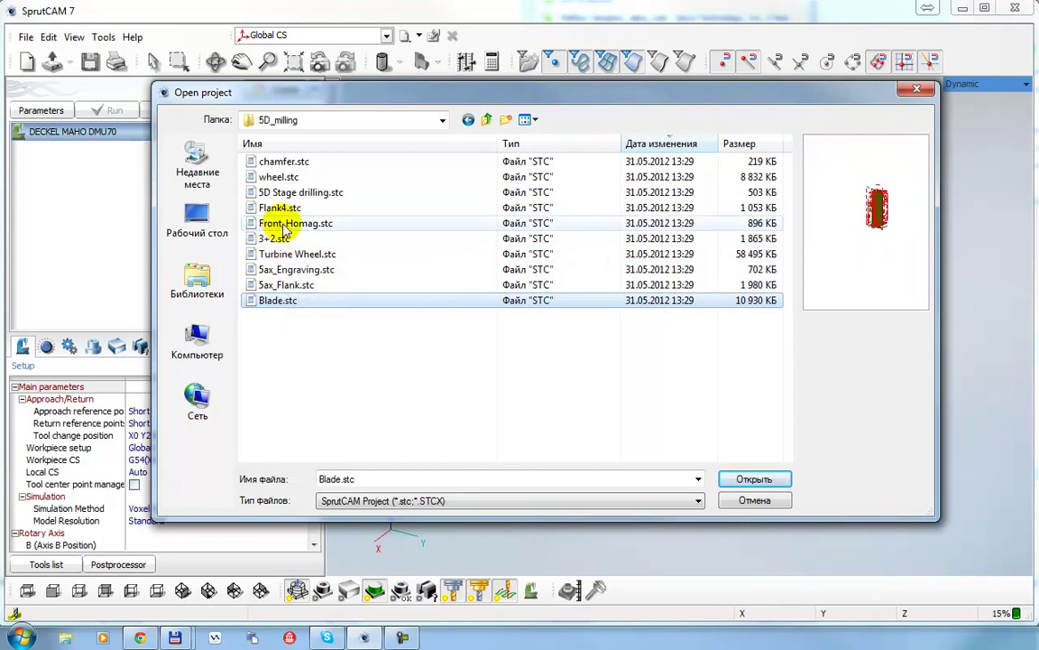
{"action": "left_click", "coordinate": [263, 284]}
{"action": "left_click", "coordinate": [263, 269]}
{"action": "left_click", "coordinate": [263, 284]}
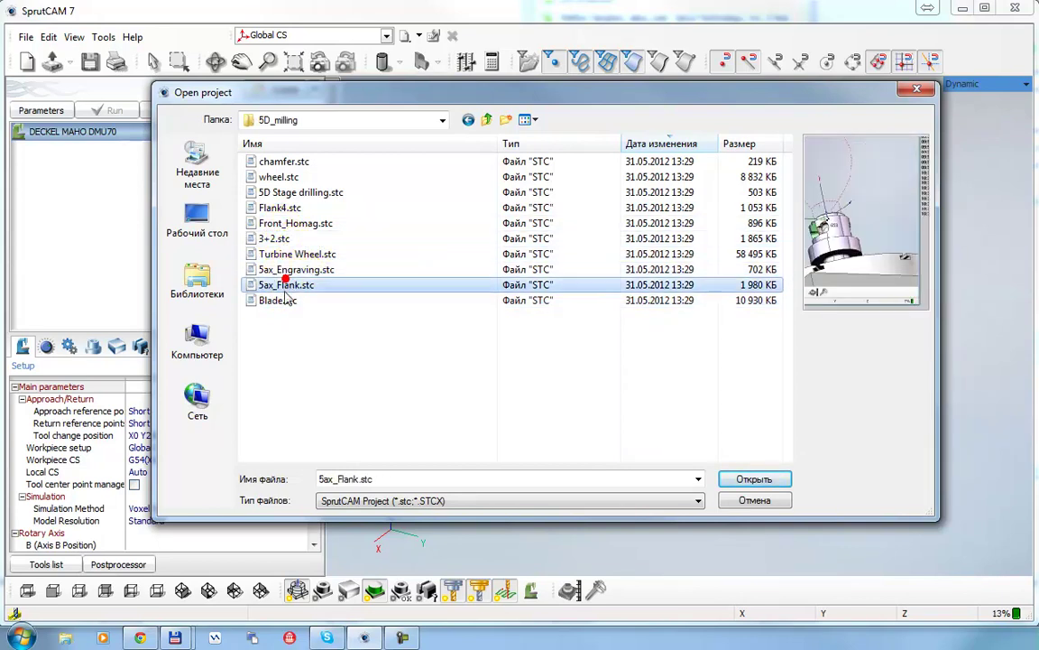
- Open the Blade.stc example project
{"action": "left_click", "coordinate": [277, 301]}
{"action": "left_click", "coordinate": [275, 302]}
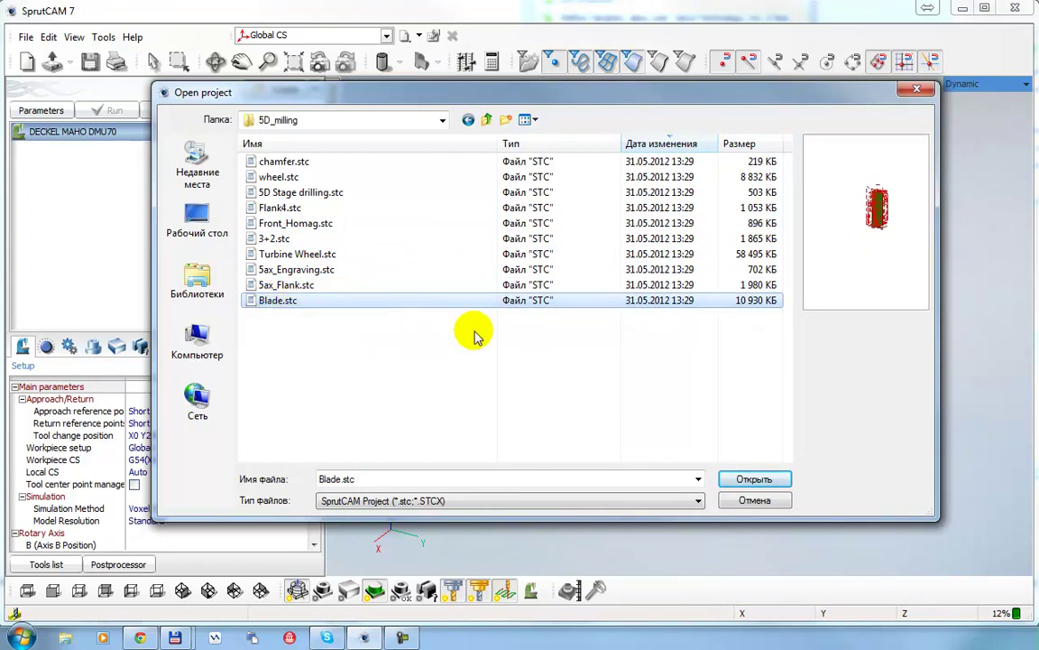
{"action": "left_click", "coordinate": [757, 480]}
- Display the VHT800 machine model around the blade and bring the whole machine into view
{"action": "scroll", "coordinate": [564, 364], "scroll_direction": "down", "scroll_amount": 3}
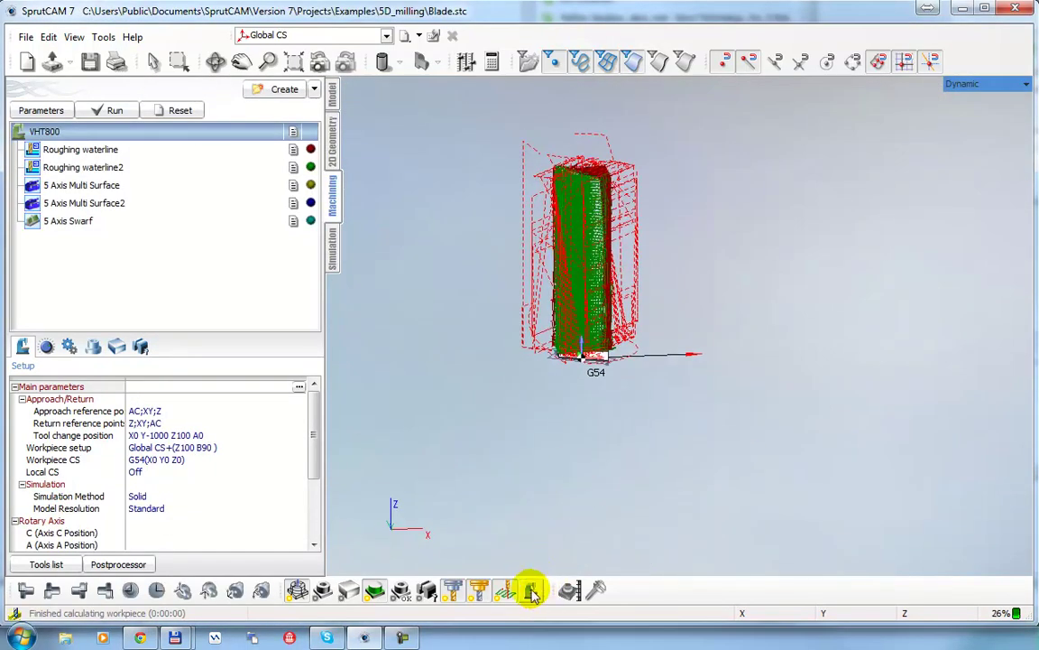
{"action": "left_click", "coordinate": [532, 591]}
{"action": "left_click_drag", "start_coordinate": [557, 357], "coordinate": [682, 173]}
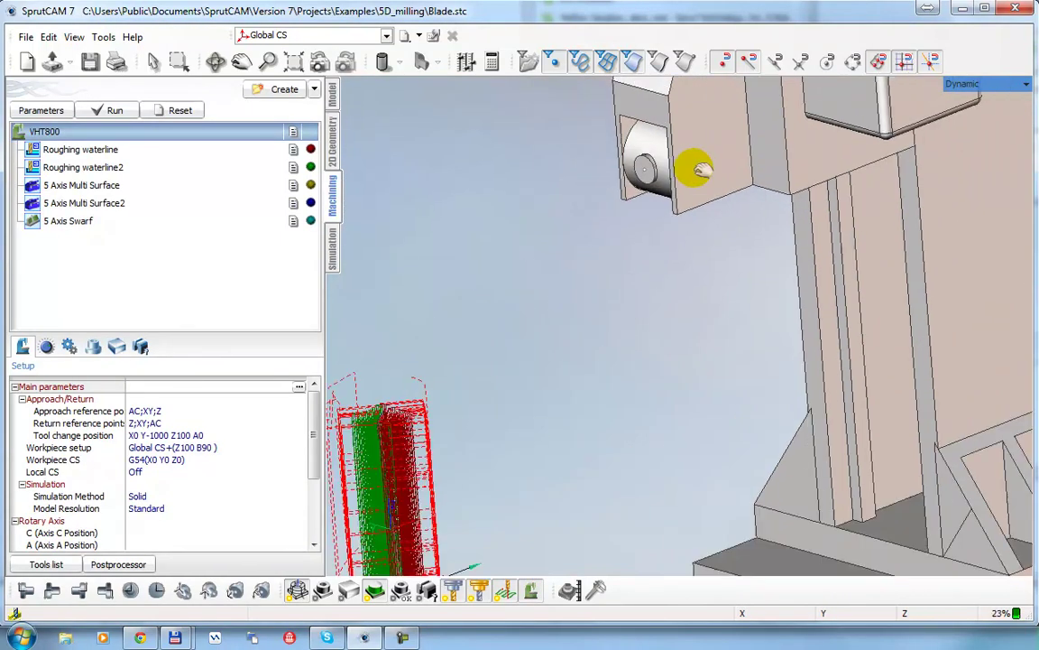
{"action": "scroll", "coordinate": [682, 173], "scroll_direction": "down", "scroll_amount": 5}
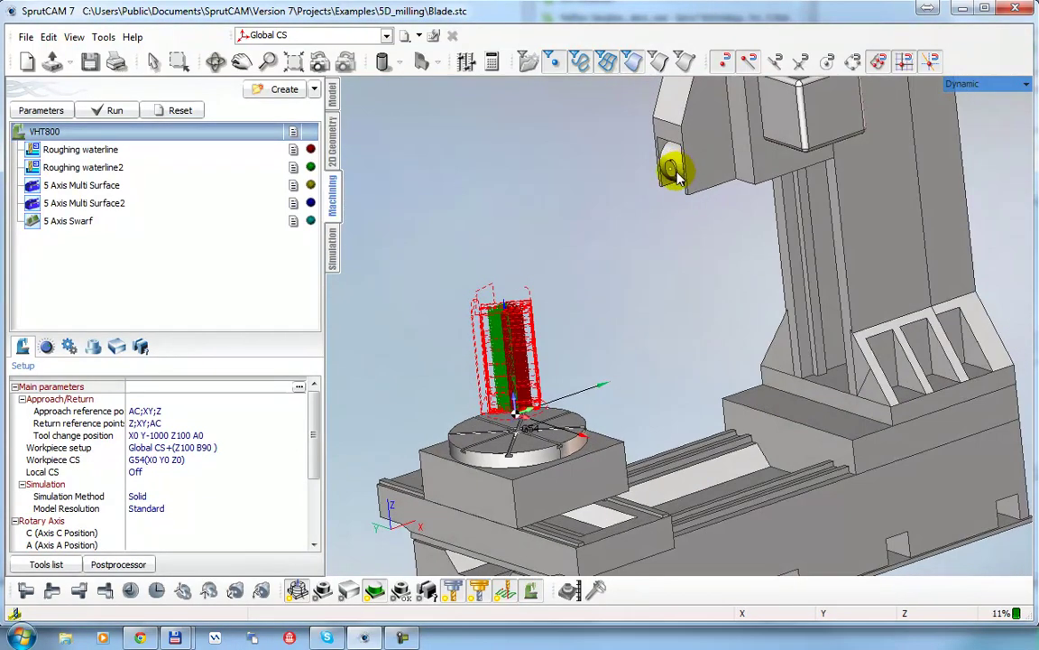
{"action": "scroll", "coordinate": [663, 205], "scroll_direction": "down", "scroll_amount": 3}
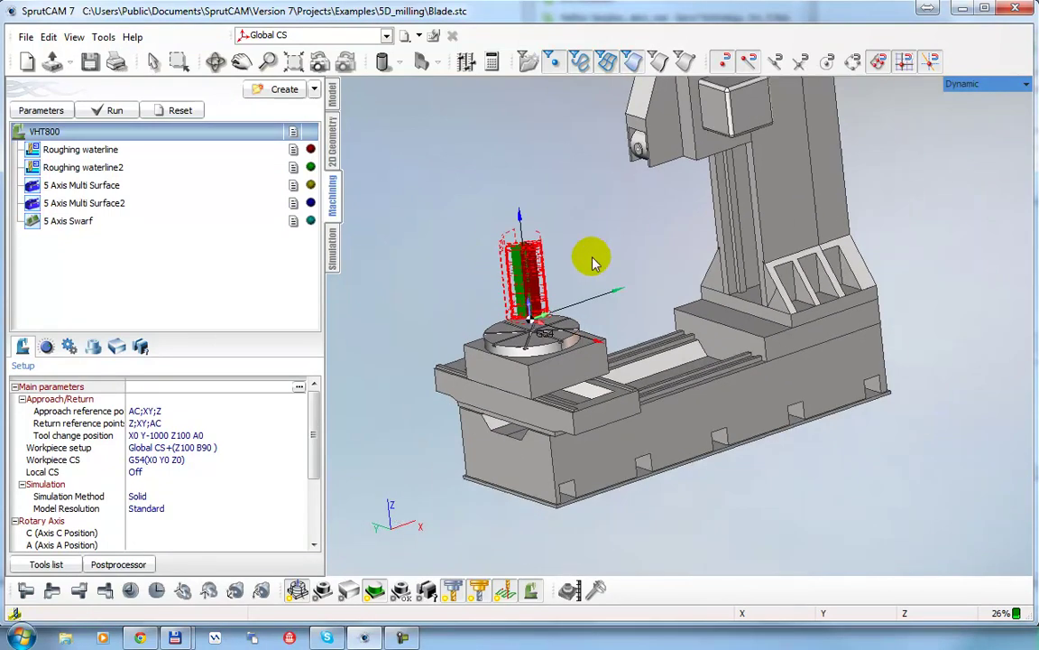
- Inspect the toolpaths of the Roughing waterline and Roughing waterline2 operations on the blade
{"action": "left_click", "coordinate": [50, 133]}
{"action": "left_click", "coordinate": [87, 149]}
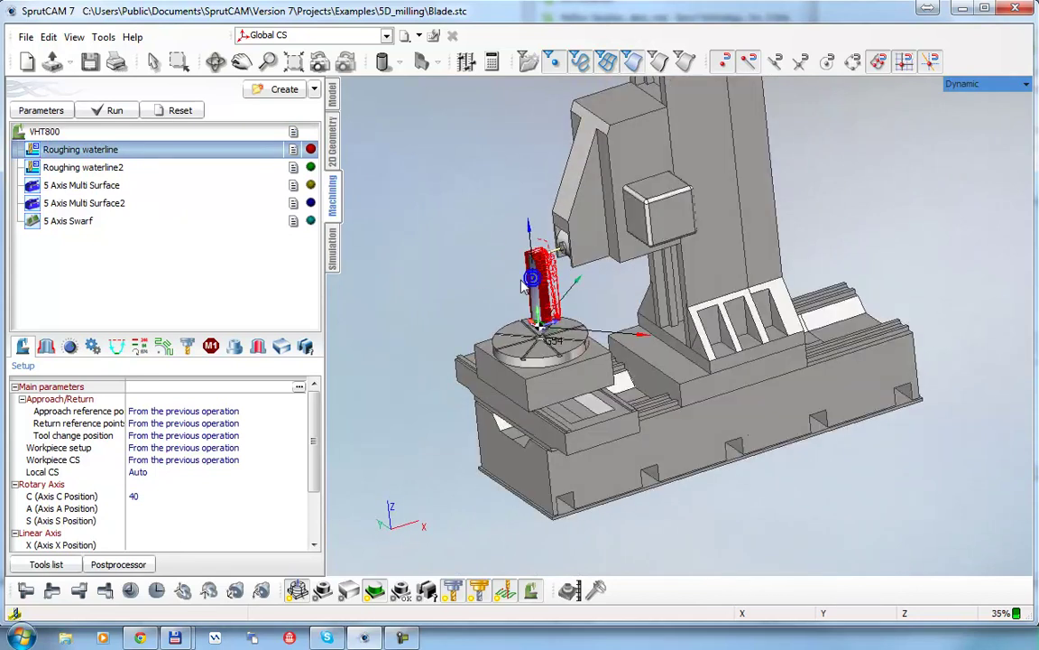
{"action": "scroll", "coordinate": [482, 279], "scroll_direction": "up", "scroll_amount": 5}
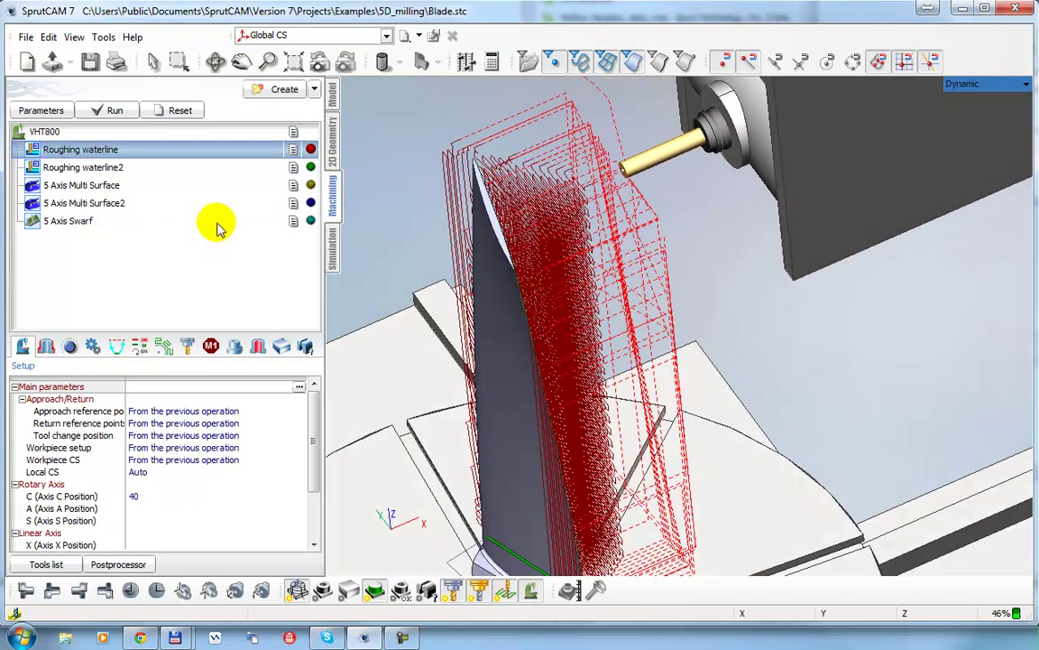
{"action": "left_click", "coordinate": [91, 168]}
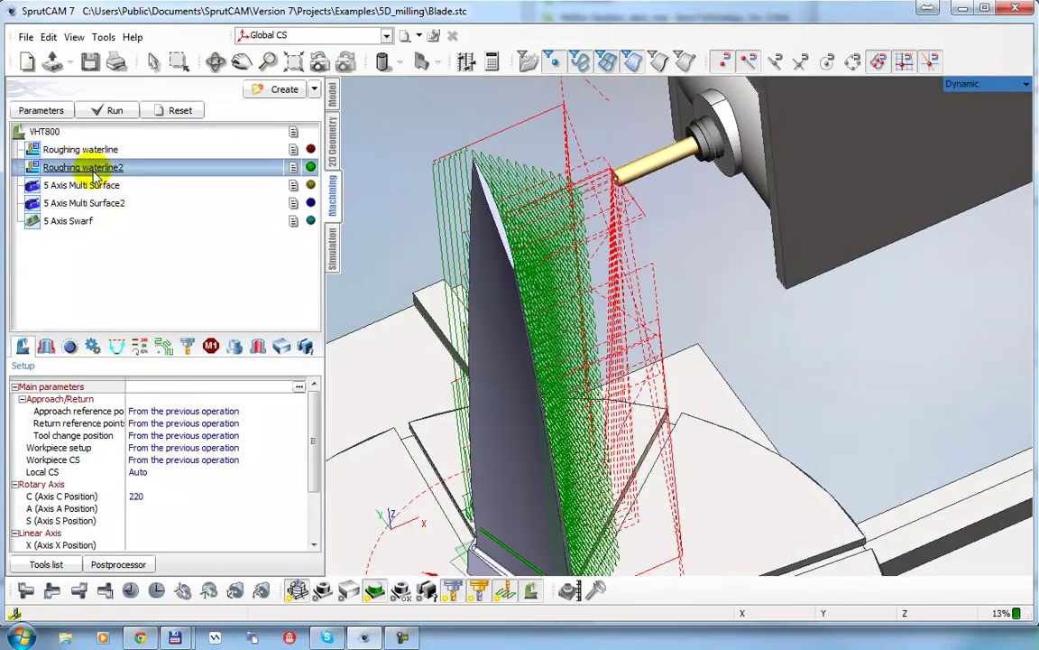
{"action": "left_click", "coordinate": [73, 151]}
{"action": "left_click", "coordinate": [83, 170]}
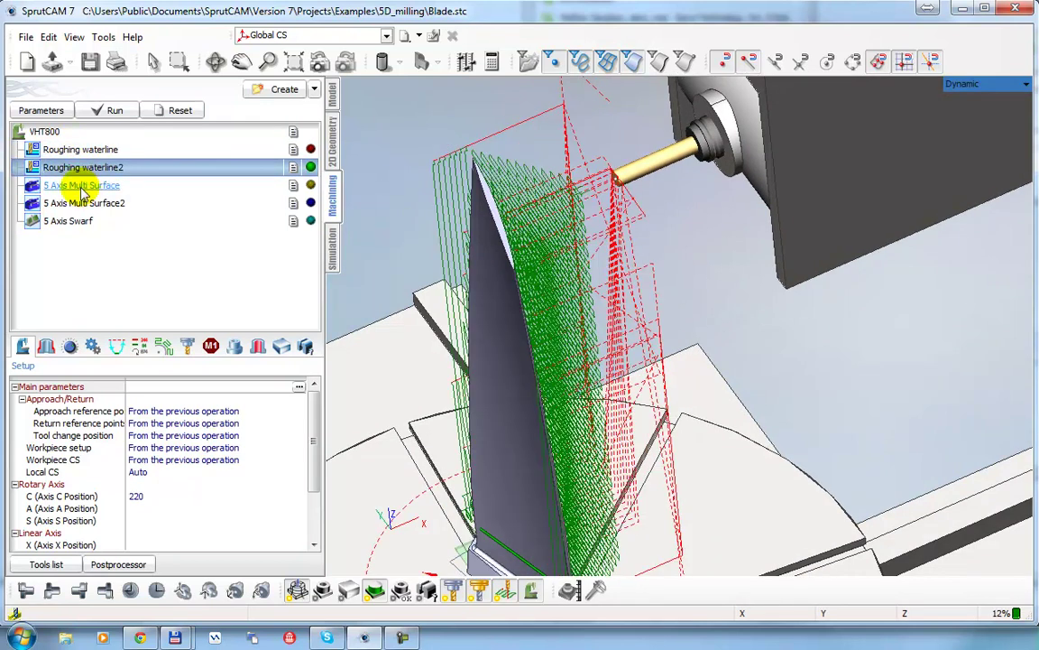
- Examine the two 5 Axis Multi Surface operations and the 5 Axis Swarf operation, then revisit both roughing operations
{"action": "left_click", "coordinate": [81, 187]}
{"action": "left_click", "coordinate": [79, 203]}
{"action": "left_click", "coordinate": [54, 223]}
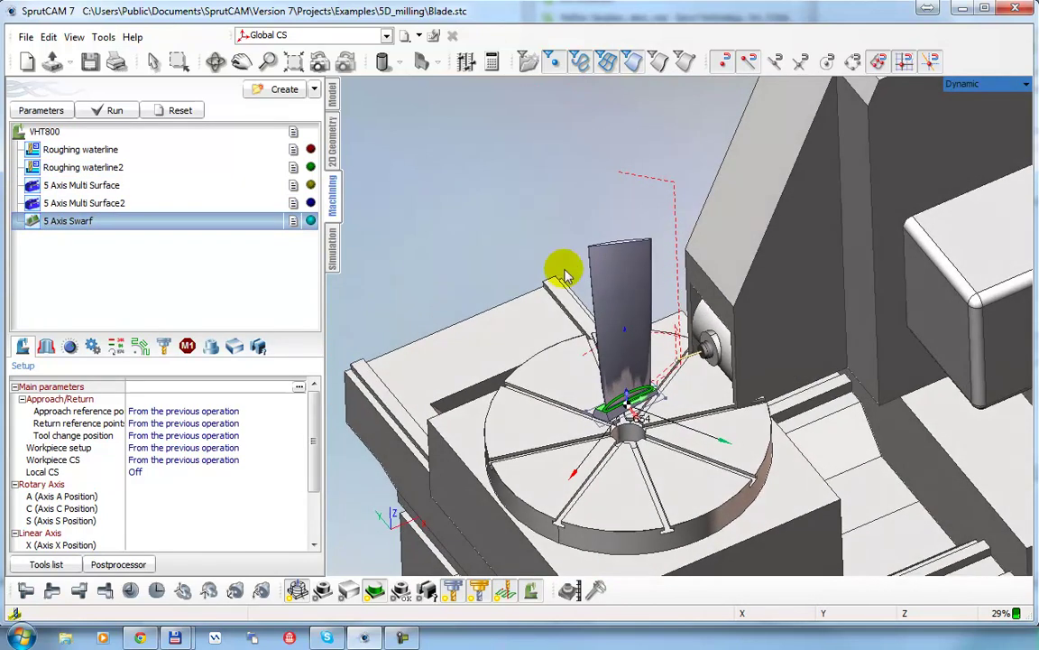
{"action": "left_click", "coordinate": [83, 153]}
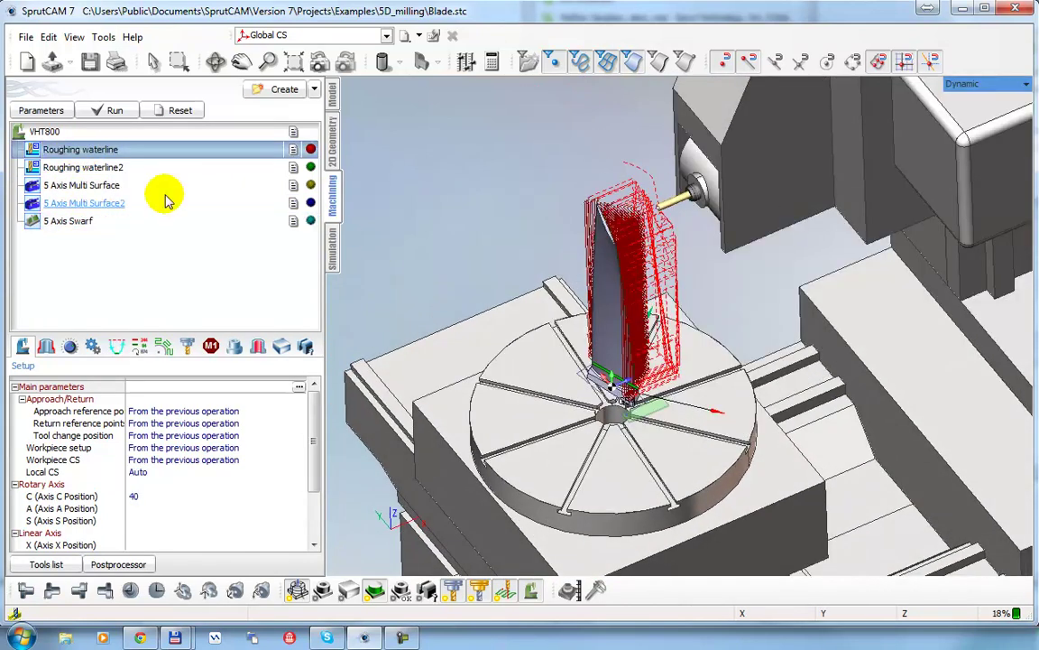
{"action": "left_click", "coordinate": [103, 165]}
- Switch to machining simulation with the machine model displayed and select the Roughing waterline operation
{"action": "left_click", "coordinate": [333, 245]}
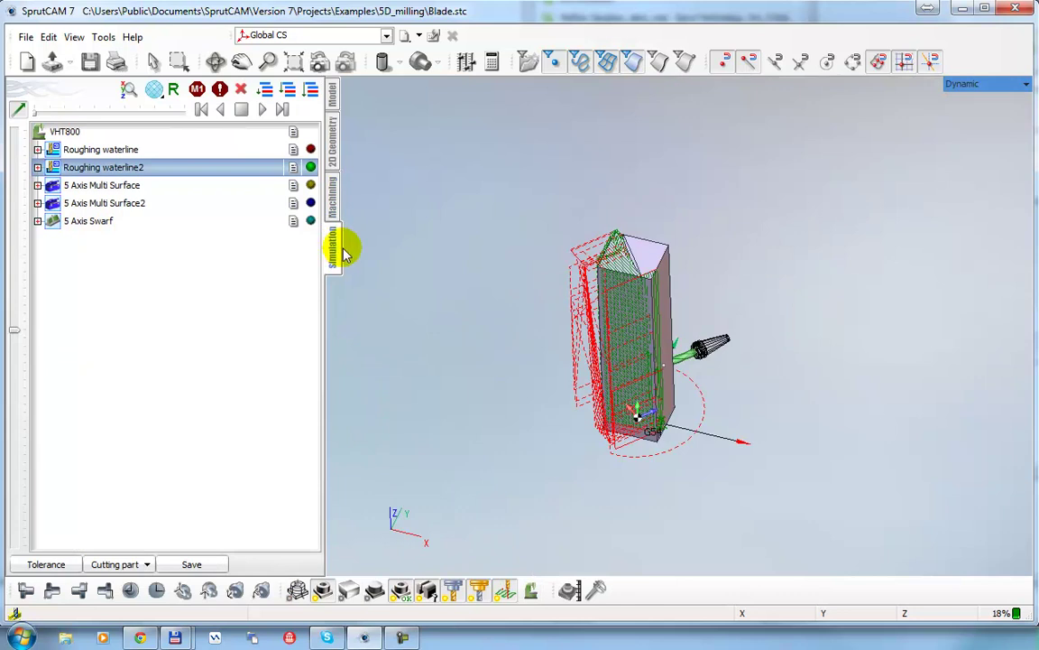
{"action": "left_click", "coordinate": [531, 591]}
{"action": "right_click_drag", "start_coordinate": [542, 511], "coordinate": [538, 353]}
{"action": "left_click", "coordinate": [71, 133]}
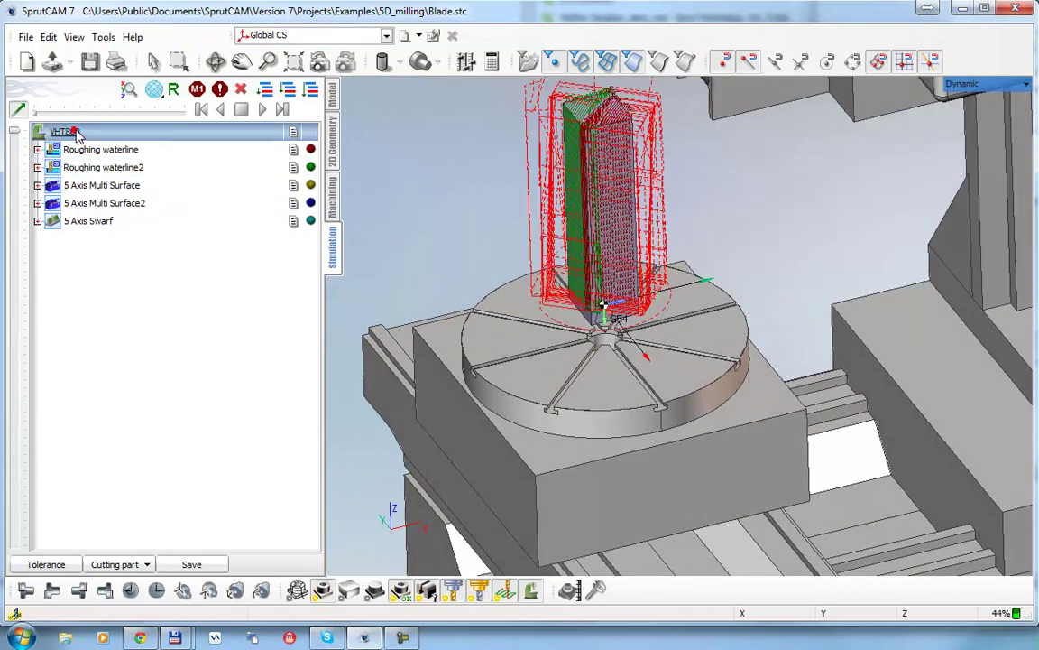
{"action": "left_click", "coordinate": [93, 151]}
{"action": "scroll", "coordinate": [529, 316], "scroll_direction": "down", "scroll_amount": 3}
{"action": "right_click_drag", "start_coordinate": [529, 316], "coordinate": [598, 435]}
{"action": "scroll", "coordinate": [610, 335], "scroll_direction": "up", "scroll_amount": 4}
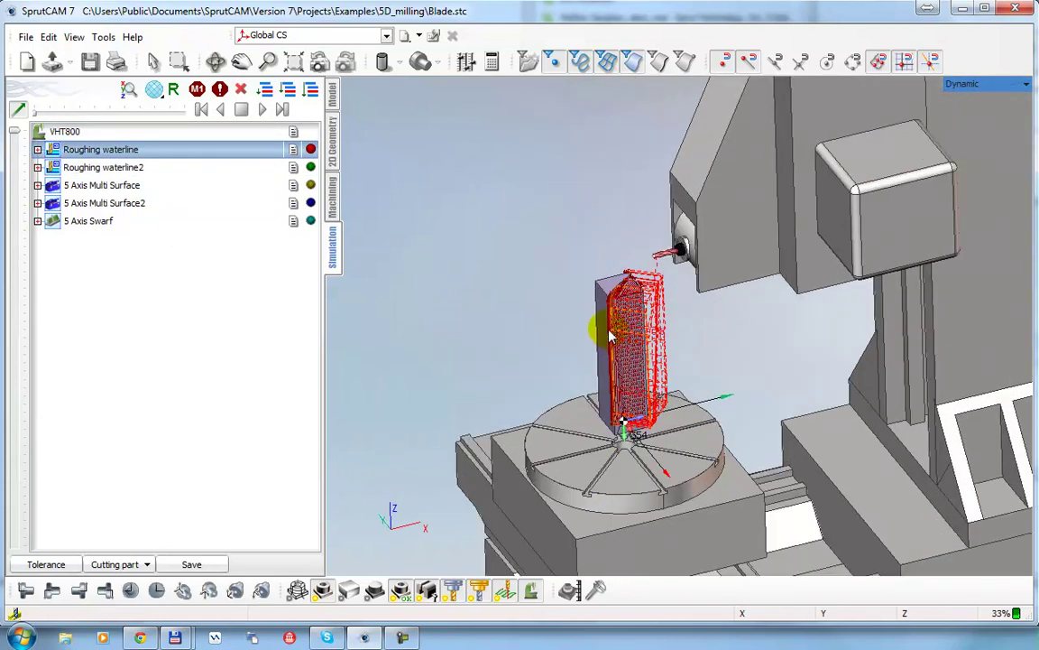
- Hide the toolpath and try running the Roughing waterline simulation with the Solid method, then stop it
{"action": "left_click", "coordinate": [502, 591]}
{"action": "left_click", "coordinate": [261, 109]}
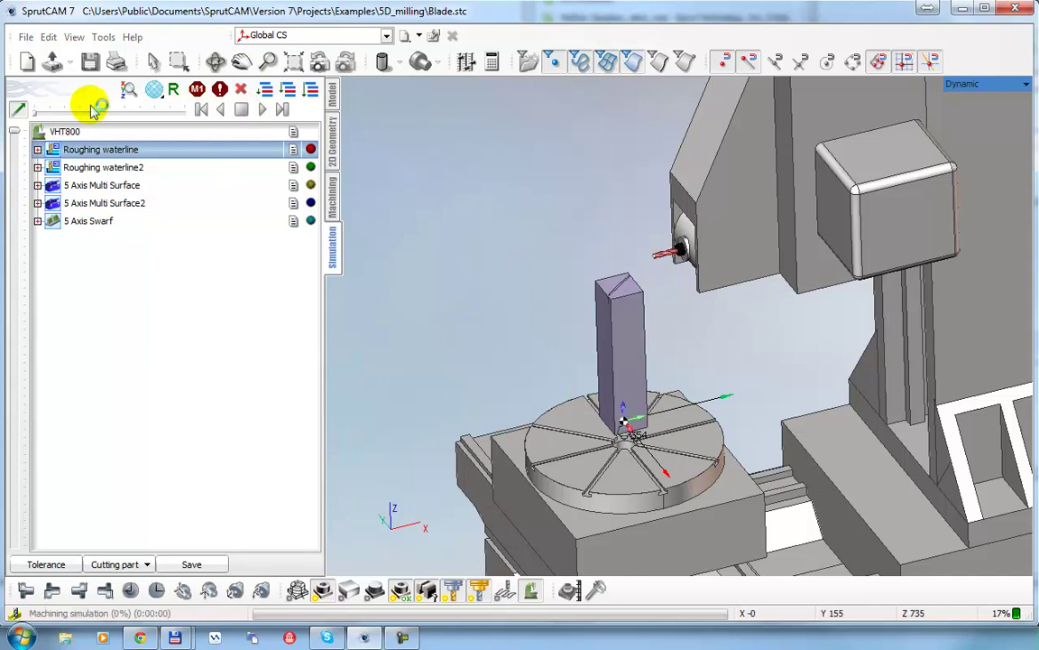
{"action": "left_click", "coordinate": [241, 110]}
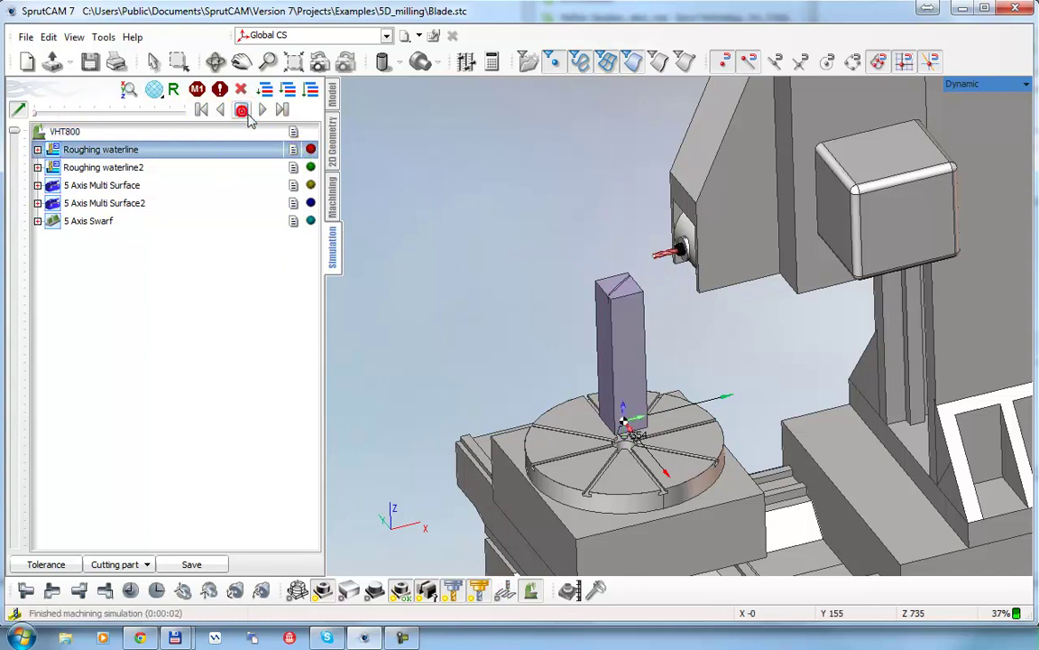
- Set the VHT800 machine's Simulation Method to Voxel 5d in the machining setup parameters
{"action": "left_click", "coordinate": [332, 194]}
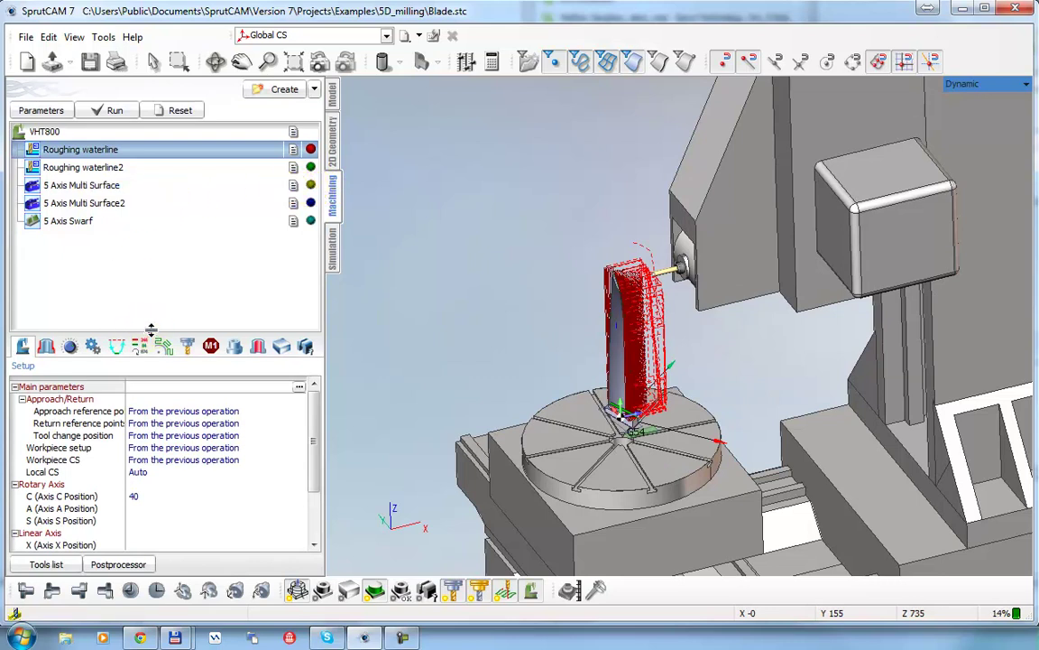
{"action": "left_click_drag", "start_coordinate": [151, 331], "coordinate": [145, 275]}
{"action": "left_click", "coordinate": [39, 132]}
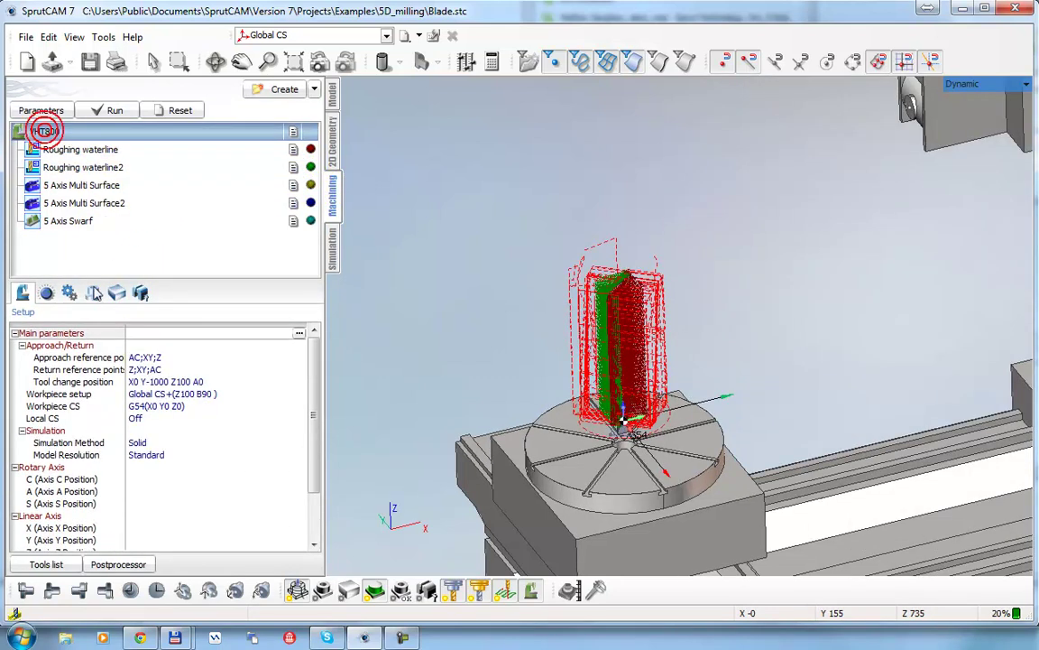
{"action": "left_click", "coordinate": [52, 441]}
{"action": "left_click", "coordinate": [169, 442]}
{"action": "left_click", "coordinate": [149, 480]}
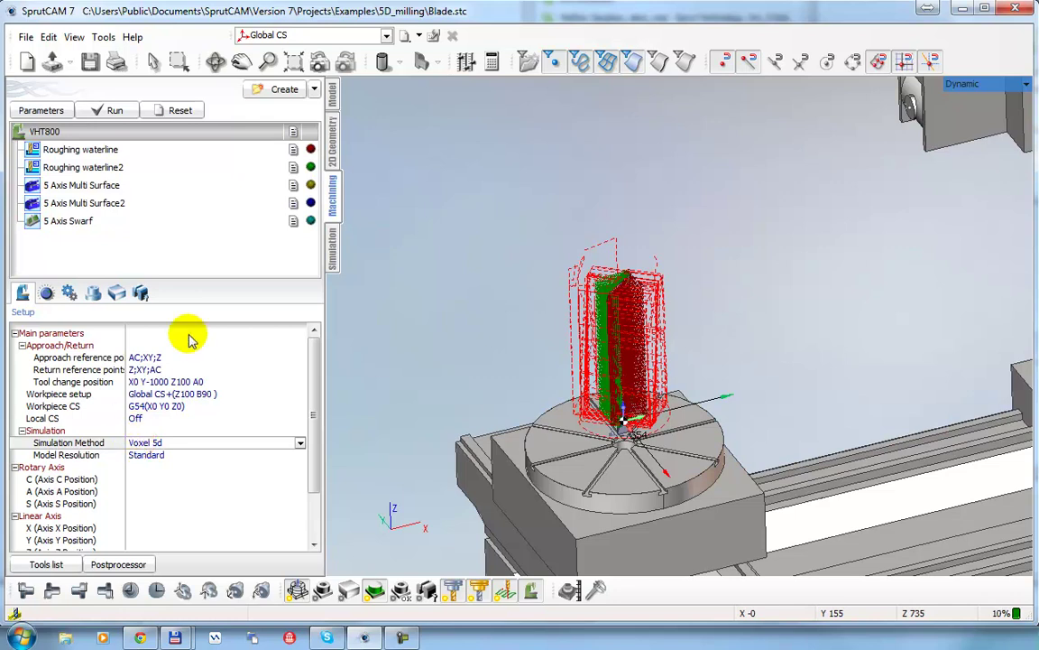
- Return to the simulation and choose Voxel 5D as its simulation type
{"action": "left_click", "coordinate": [331, 248]}
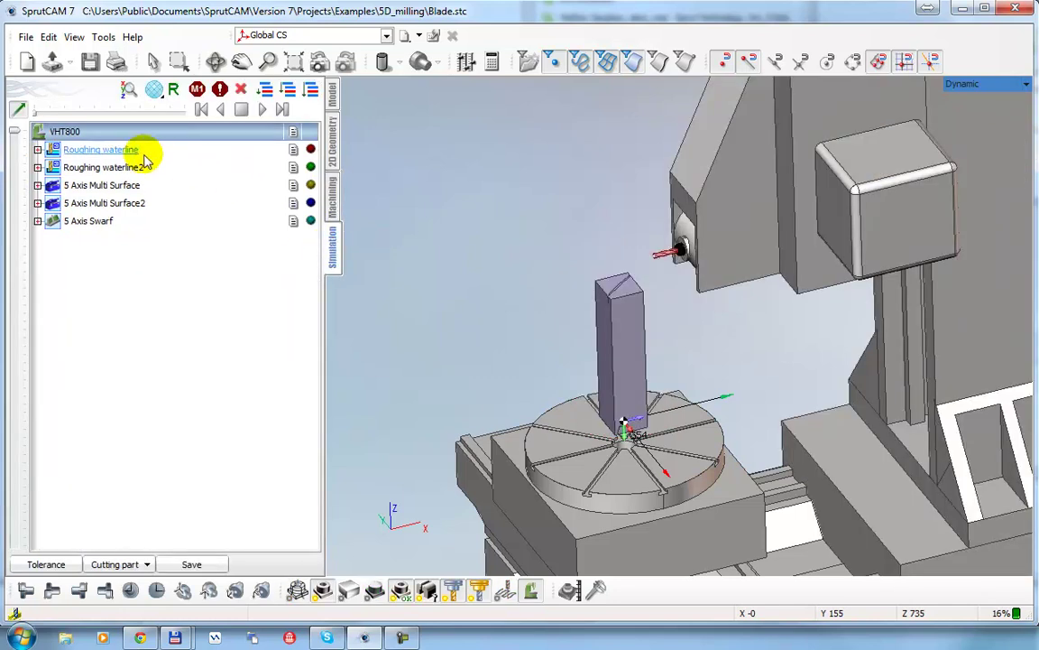
{"action": "left_click", "coordinate": [154, 90]}
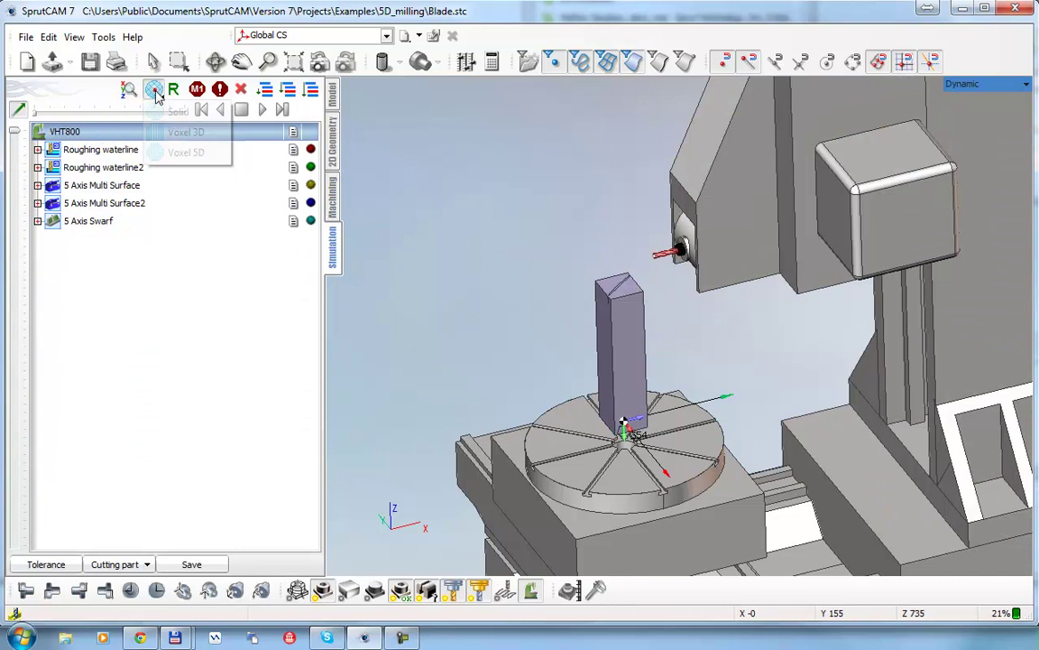
{"action": "left_click", "coordinate": [172, 154]}
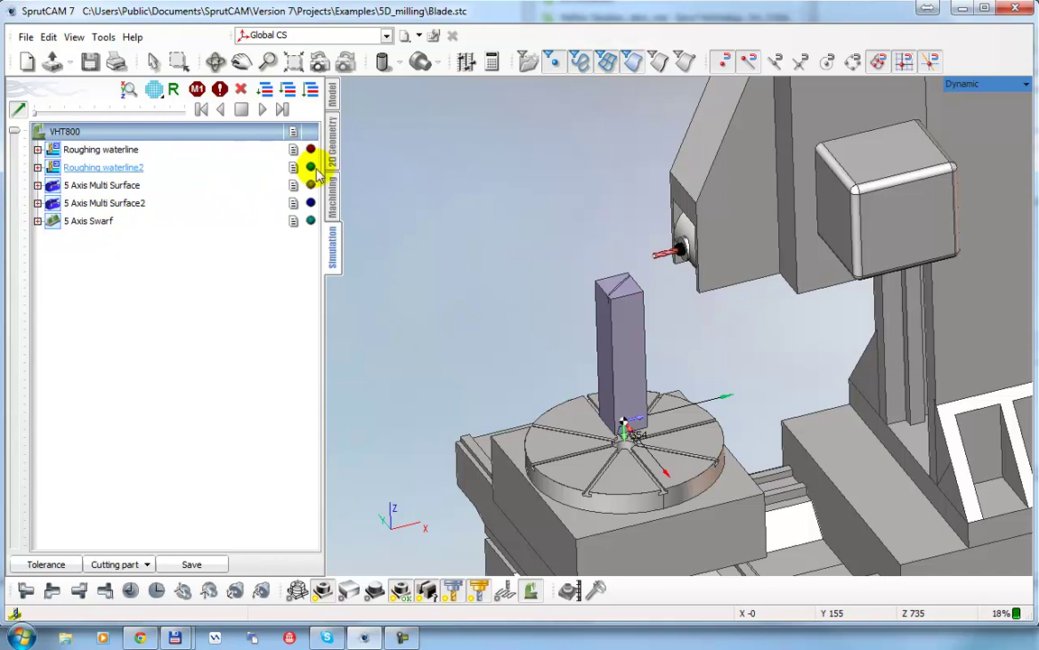
- Start simulating the Roughing waterline operation, show its toolpath again, and stop the simulation
{"action": "left_click", "coordinate": [264, 108]}
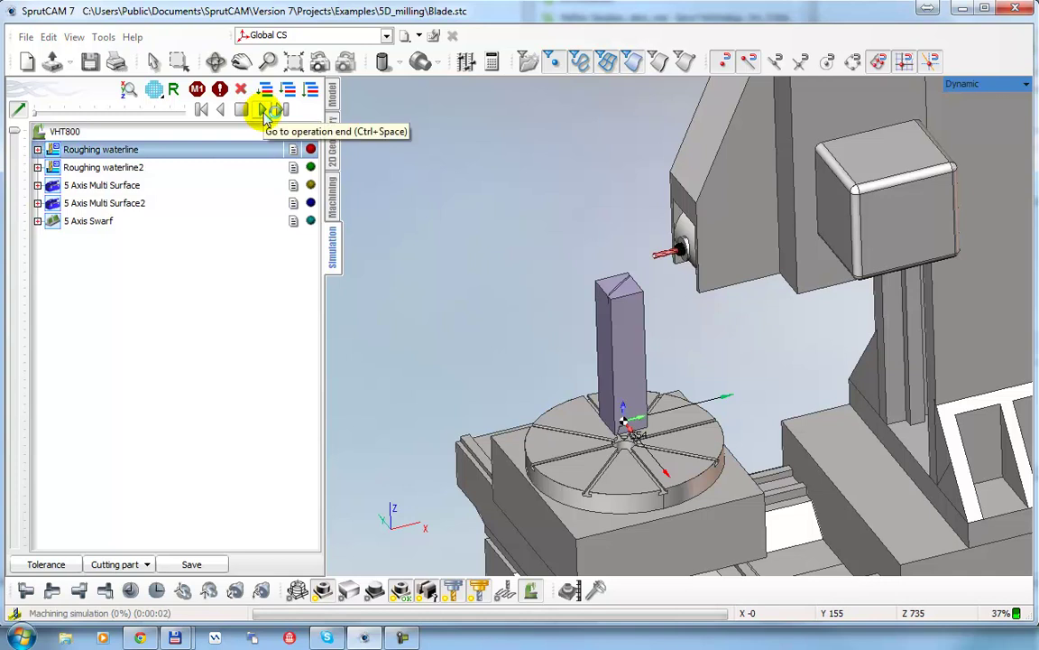
{"action": "left_click", "coordinate": [505, 591]}
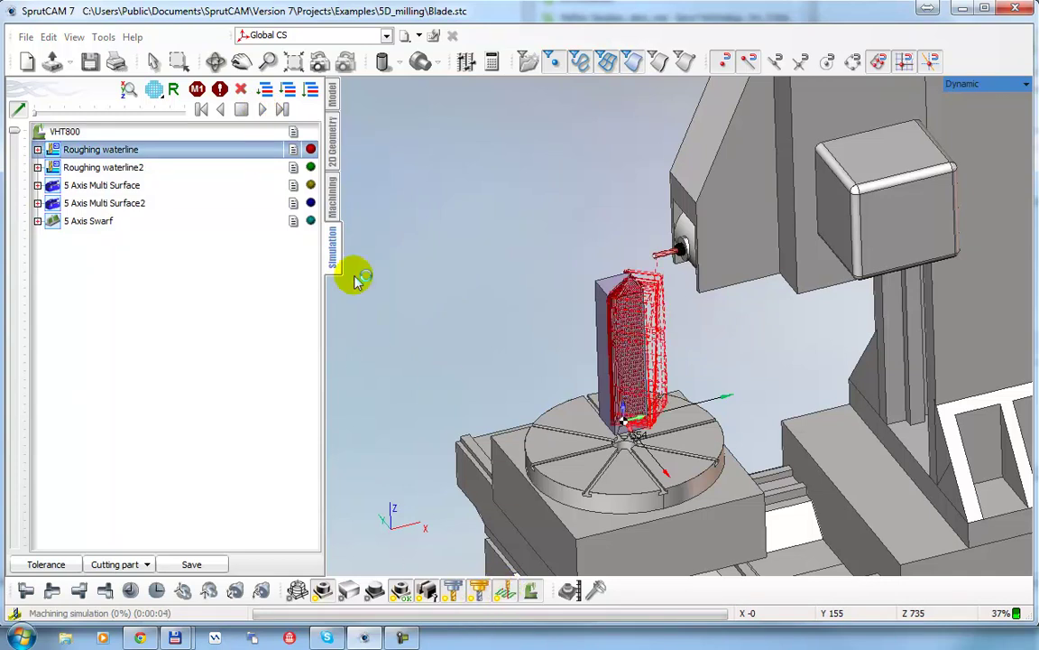
{"action": "left_click", "coordinate": [241, 109]}
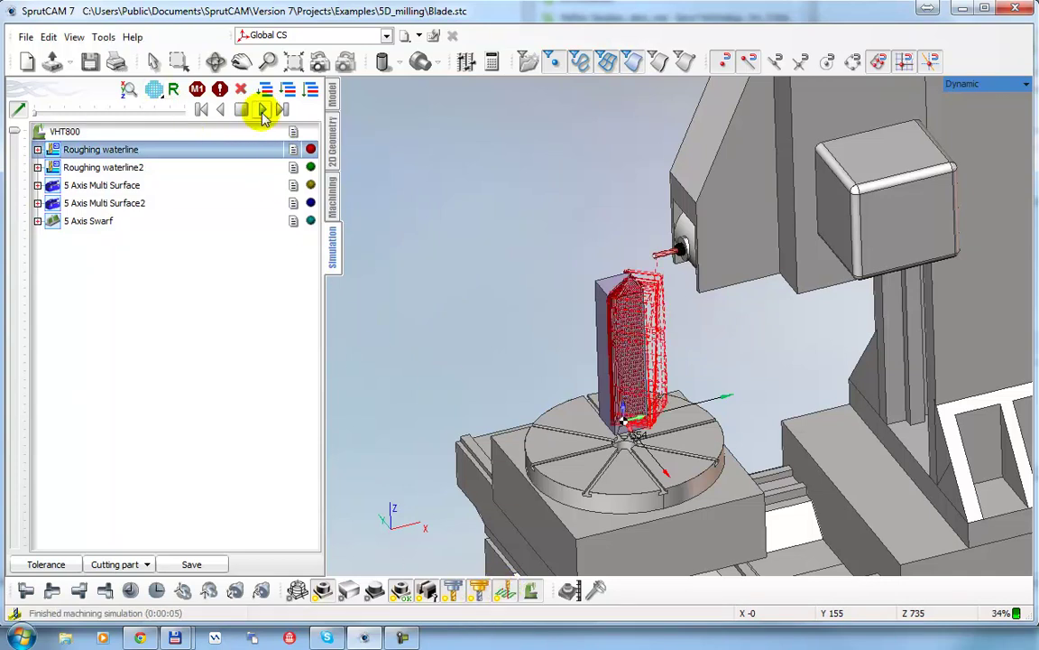
- Restart the simulation at a higher playback speed, watch the blade roughing from closer up, and stop it during Roughing waterline2
{"action": "left_click", "coordinate": [333, 187]}
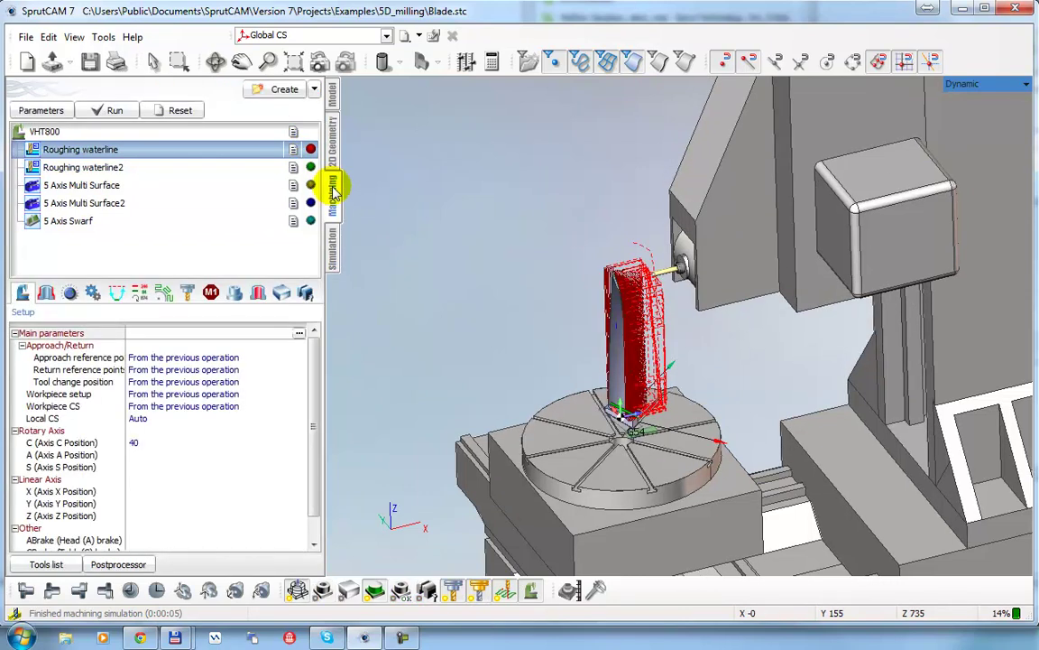
{"action": "left_click", "coordinate": [333, 246]}
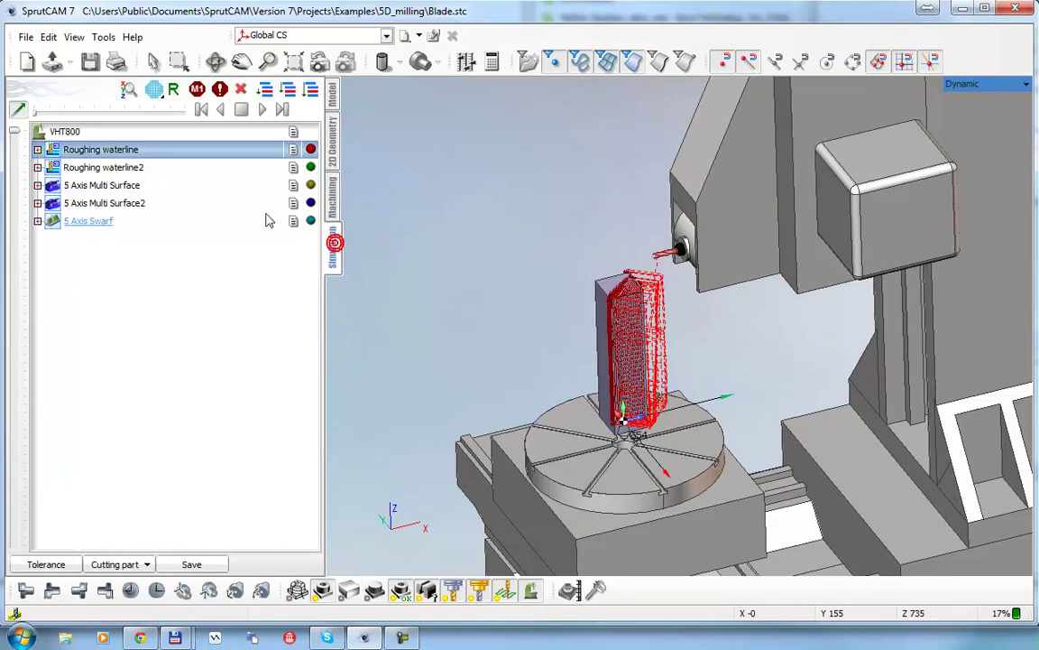
{"action": "left_click", "coordinate": [262, 110]}
{"action": "left_click_drag", "start_coordinate": [38, 118], "coordinate": [125, 117]}
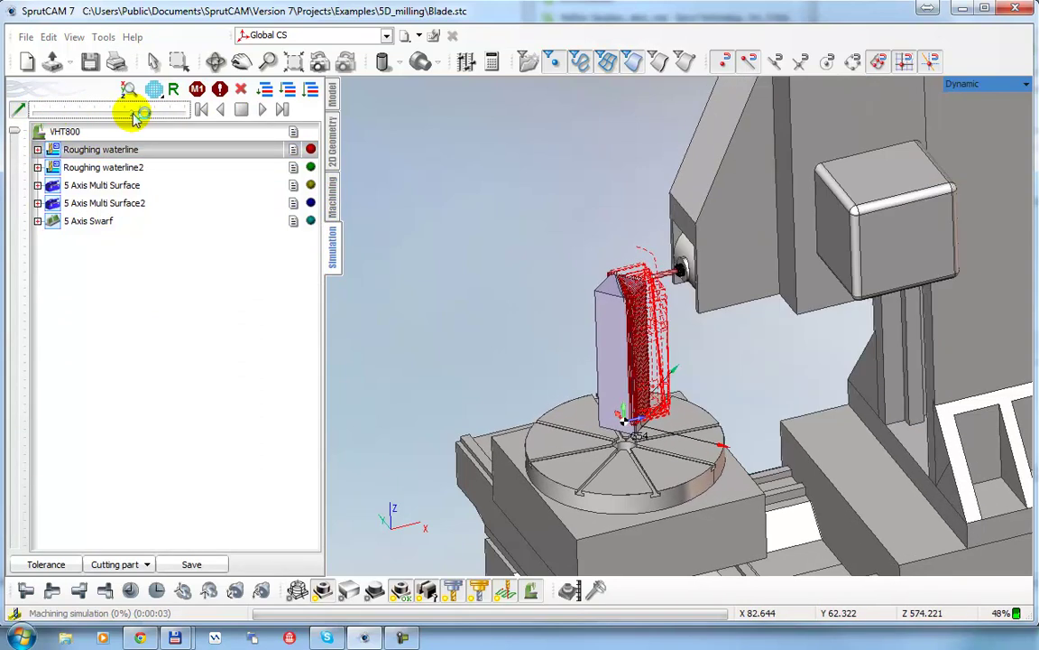
{"action": "scroll", "coordinate": [578, 424], "scroll_direction": "up", "scroll_amount": 3}
{"action": "left_click_drag", "start_coordinate": [632, 361], "coordinate": [588, 226]}
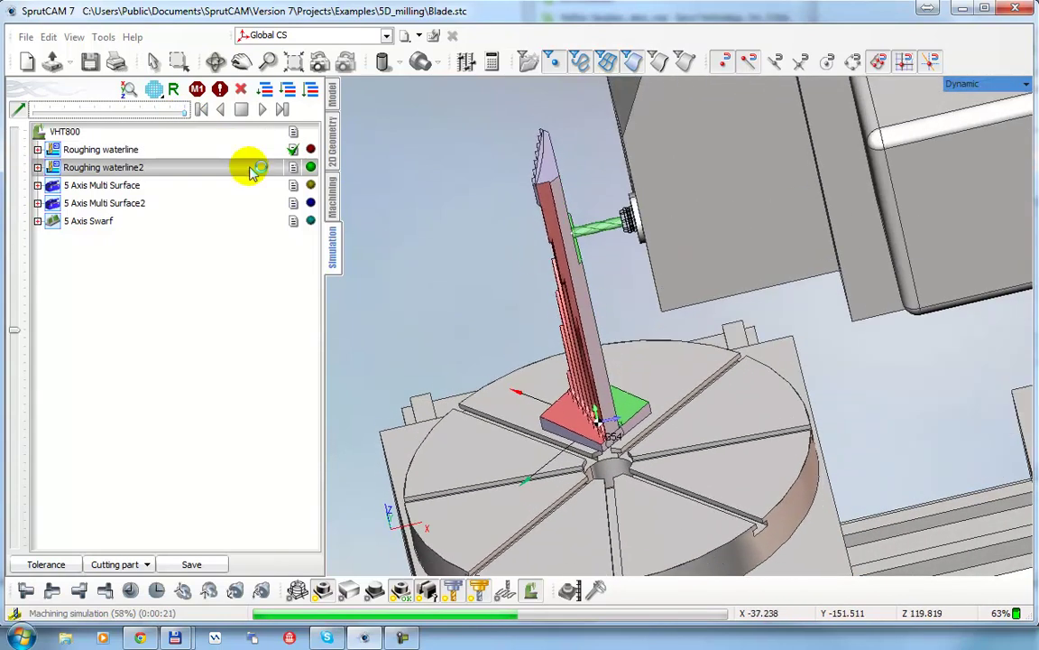
{"action": "left_click", "coordinate": [241, 109]}
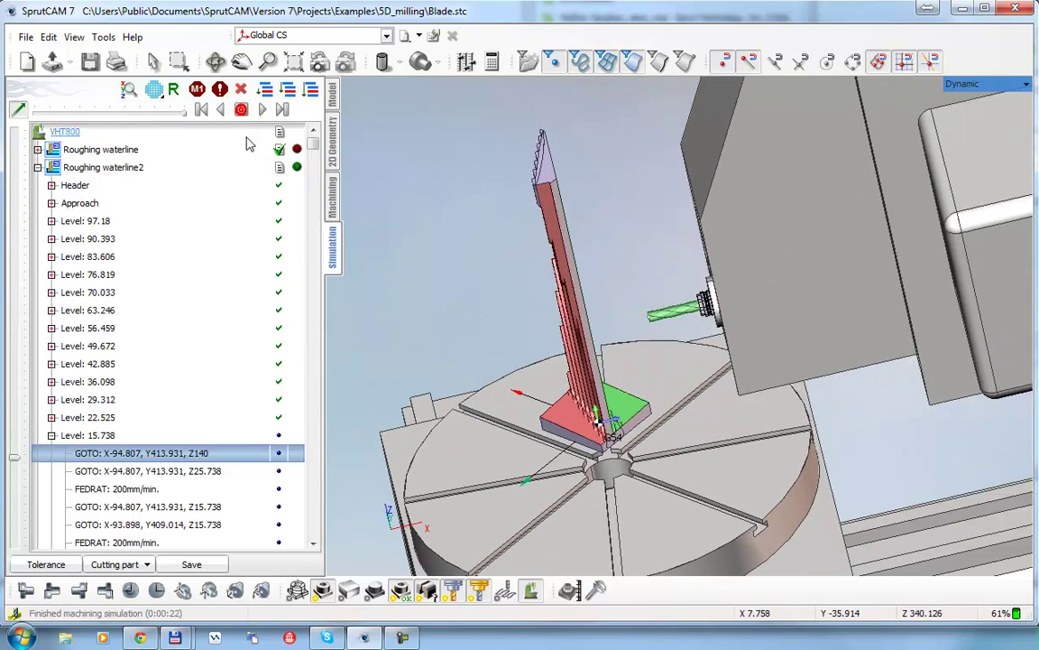
- Fast-simulate the machining up to the 5 Axis Multi Surface operation and hide the machine to inspect the roughed blade
{"action": "left_click", "coordinate": [37, 168]}
{"action": "left_click", "coordinate": [130, 185]}
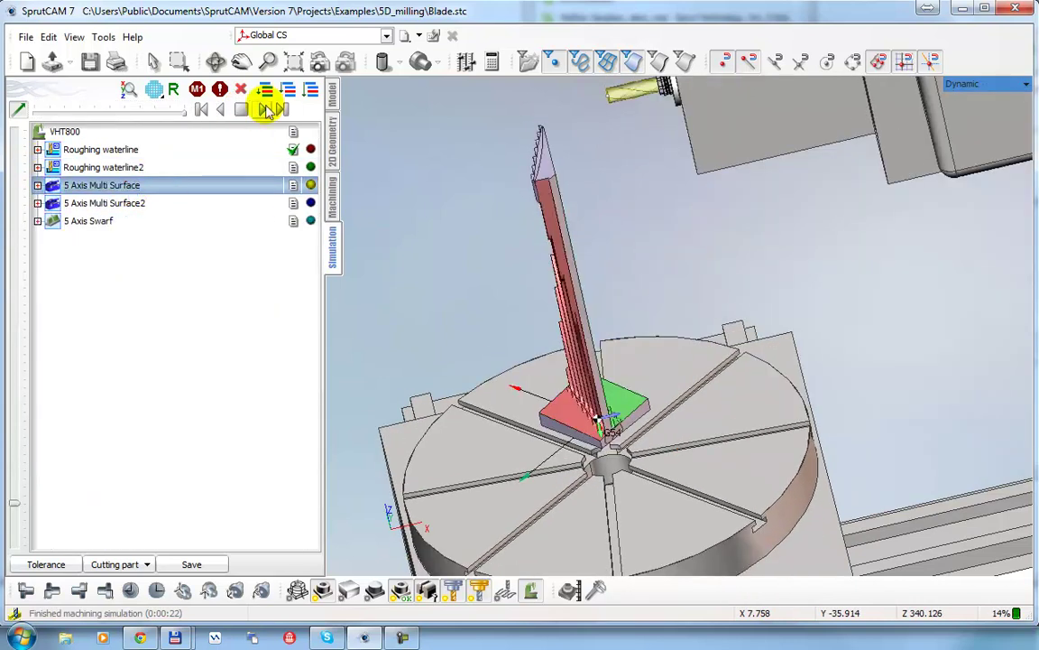
{"action": "left_click", "coordinate": [289, 89]}
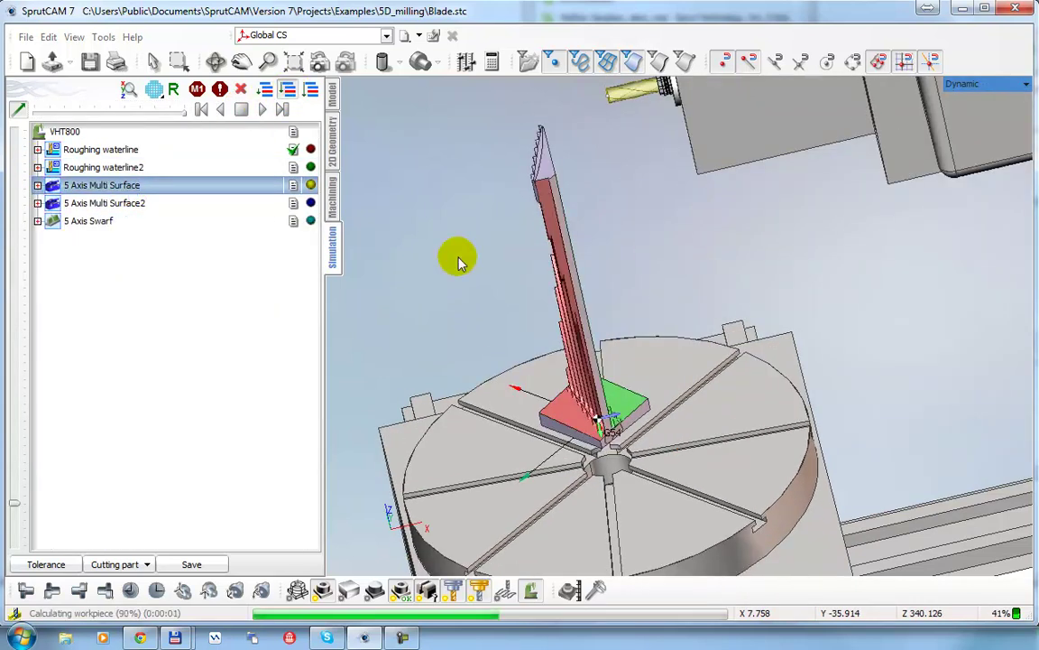
{"action": "right_click_drag", "start_coordinate": [505, 267], "coordinate": [573, 283]}
{"action": "left_click", "coordinate": [532, 596]}
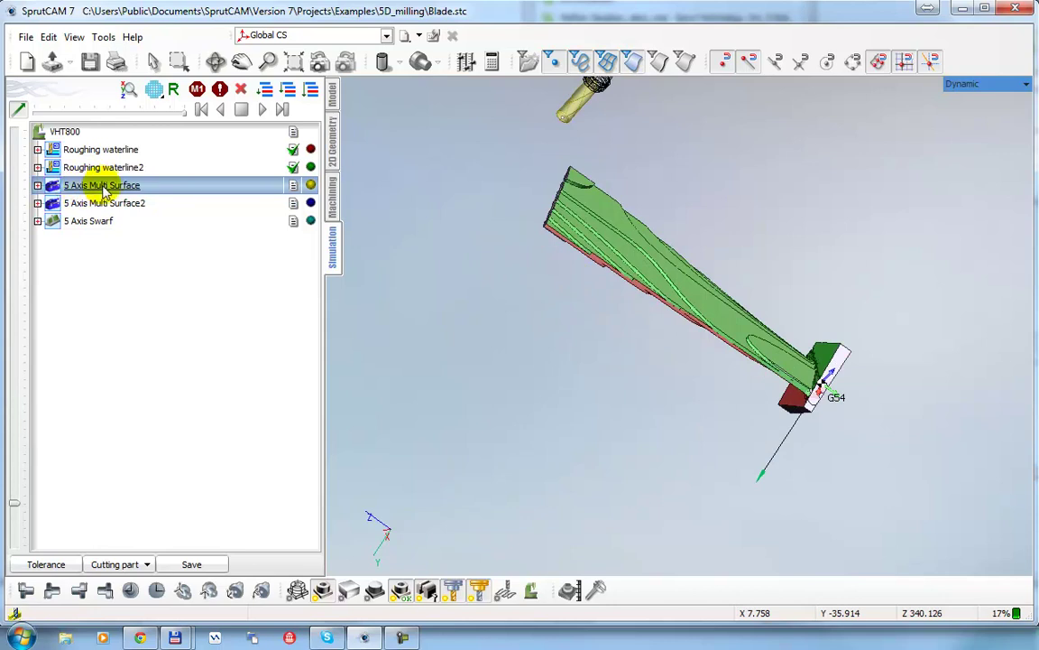
- Review the 5X operation types offered for a new machining operation, and close the list without creating one
{"action": "left_click", "coordinate": [332, 193]}
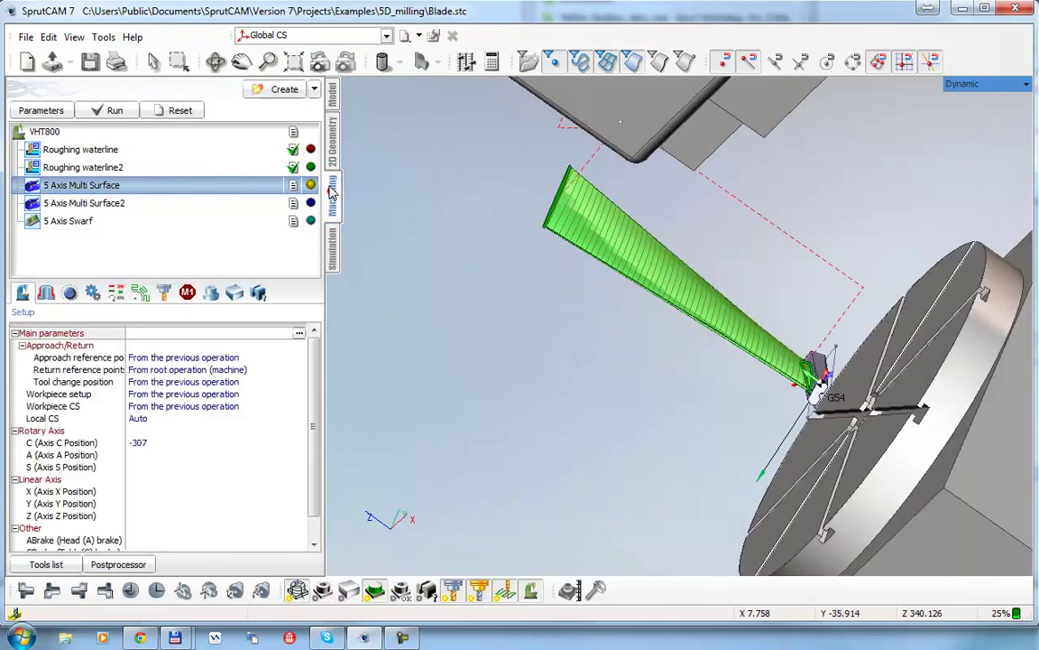
{"action": "left_click", "coordinate": [275, 89]}
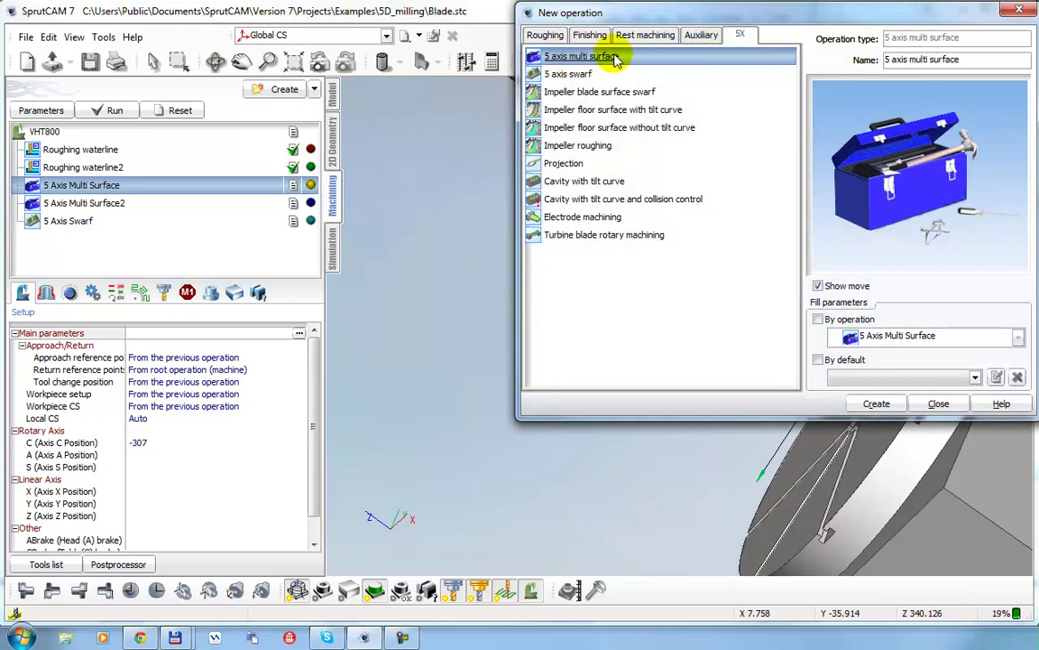
{"action": "left_click_drag", "start_coordinate": [788, 14], "coordinate": [696, 47]}
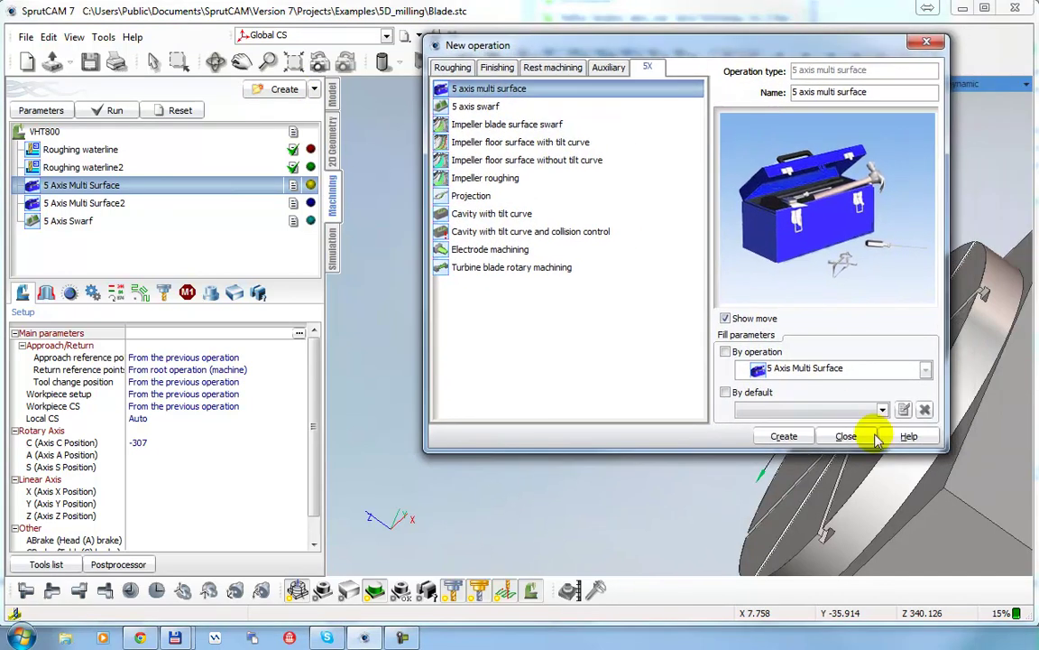
{"action": "left_click", "coordinate": [846, 436]}
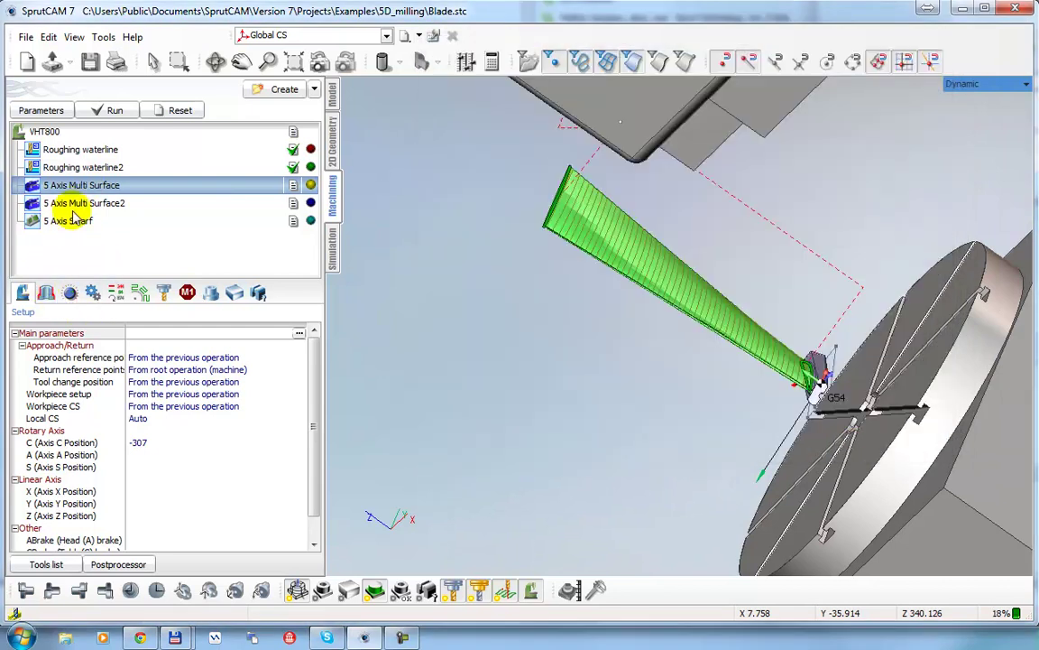
- Return to the simulation, list the 5 Axis Multi Surface toolpath commands, lower the playback speed, and start simulating the operation
{"action": "left_click_drag", "start_coordinate": [531, 309], "coordinate": [700, 248]}
{"action": "left_click", "coordinate": [333, 227]}
{"action": "left_click", "coordinate": [52, 185]}
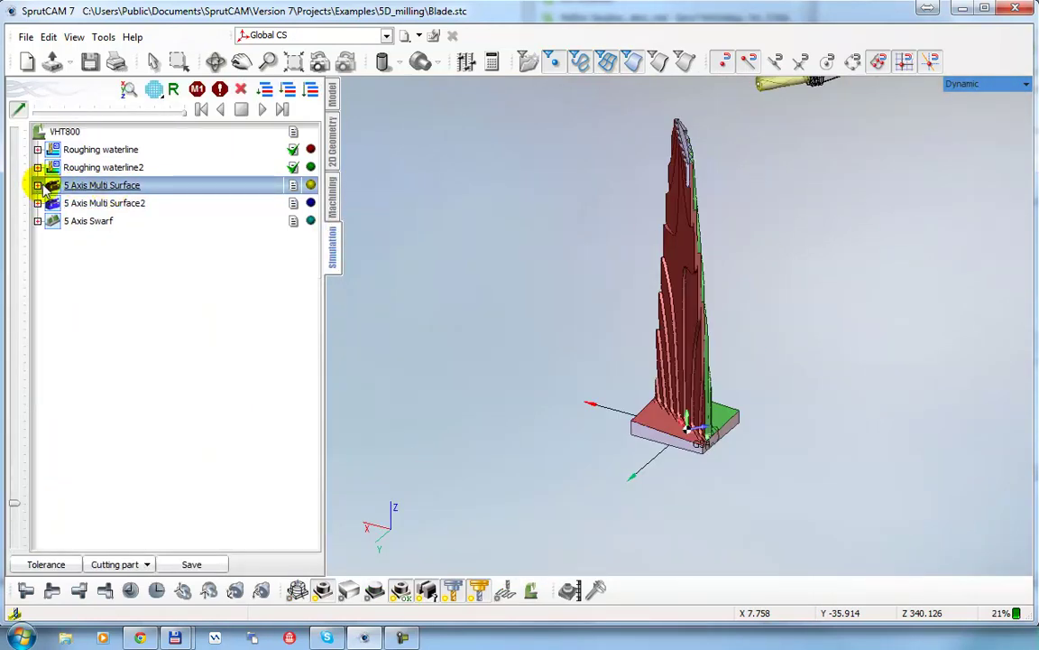
{"action": "left_click", "coordinate": [38, 186]}
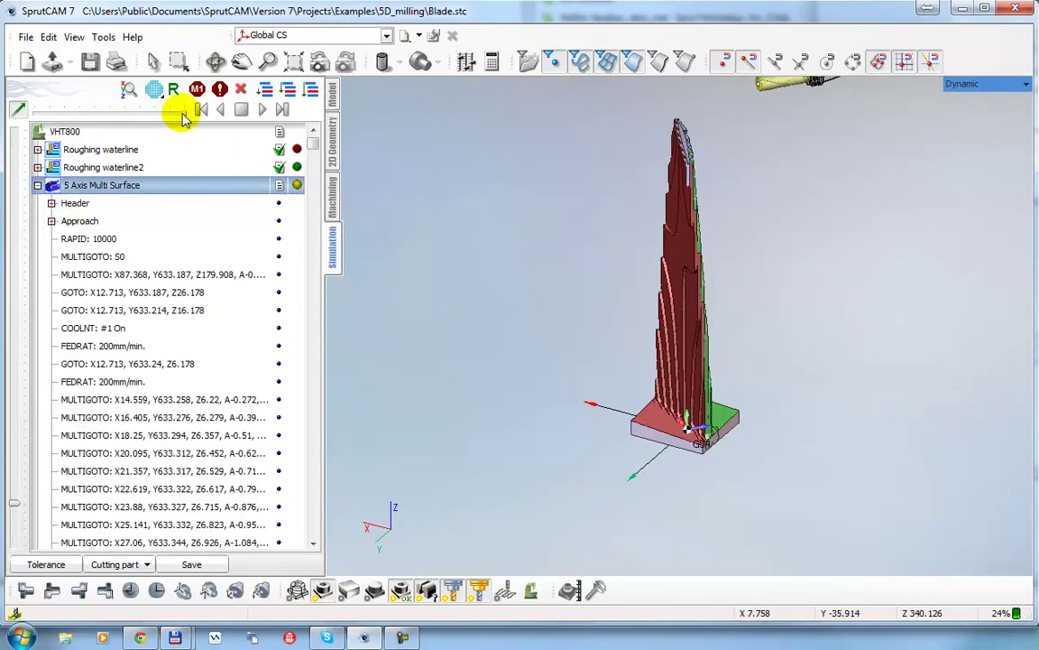
{"action": "left_click_drag", "start_coordinate": [186, 115], "coordinate": [68, 117]}
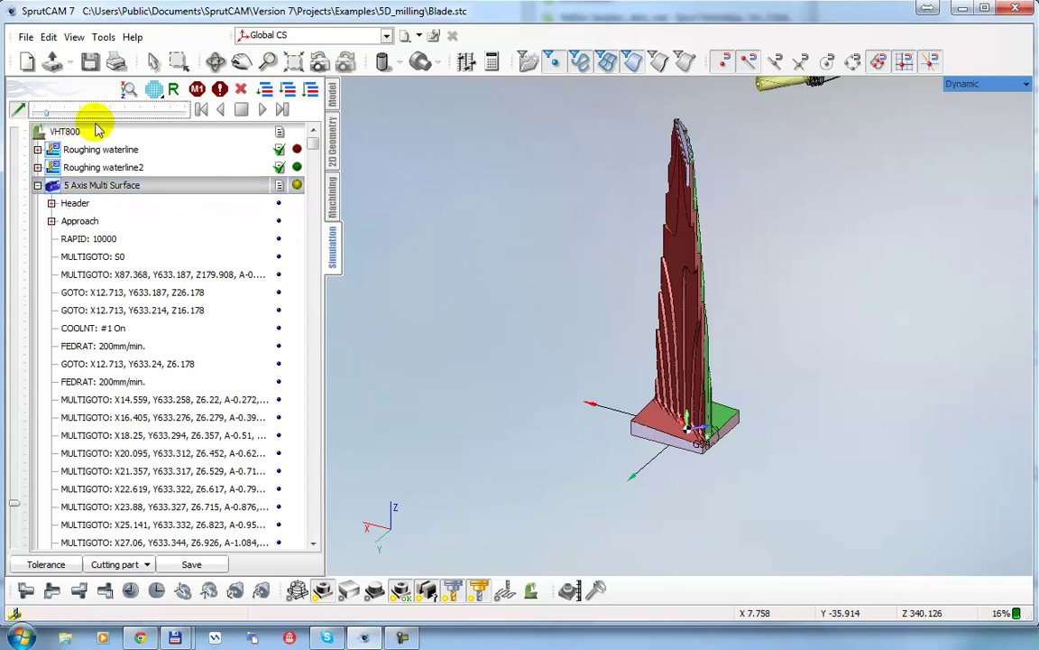
{"action": "left_click", "coordinate": [262, 110]}
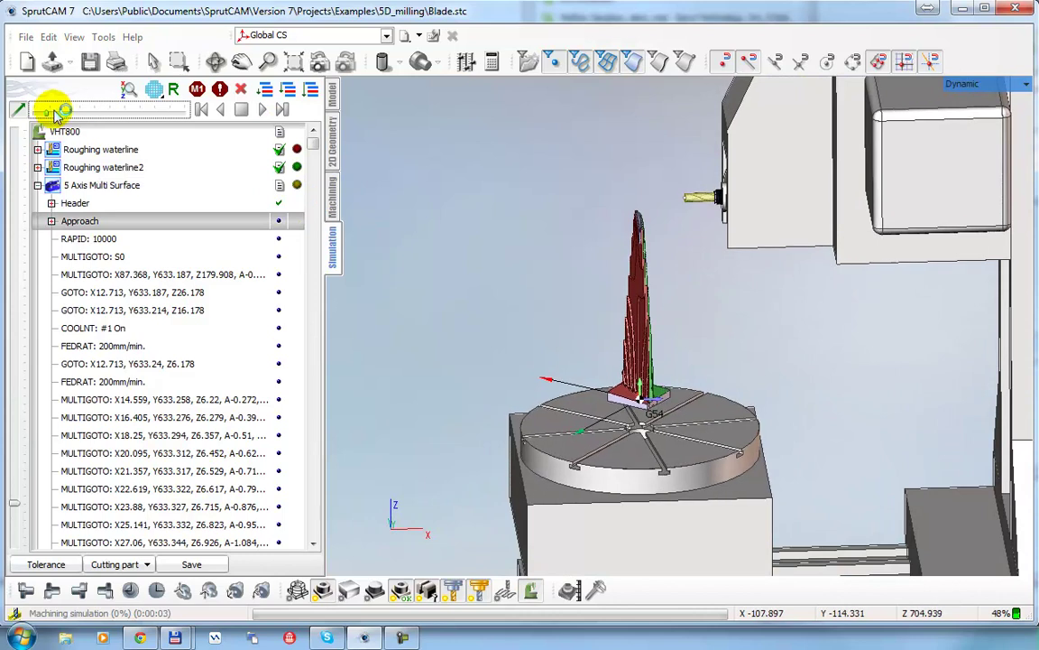
- Watch the multi-surface cutting near the blade tip while adjusting the playback speed, and widen the command list to show full coordinates
{"action": "left_click_drag", "start_coordinate": [45, 111], "coordinate": [106, 116]}
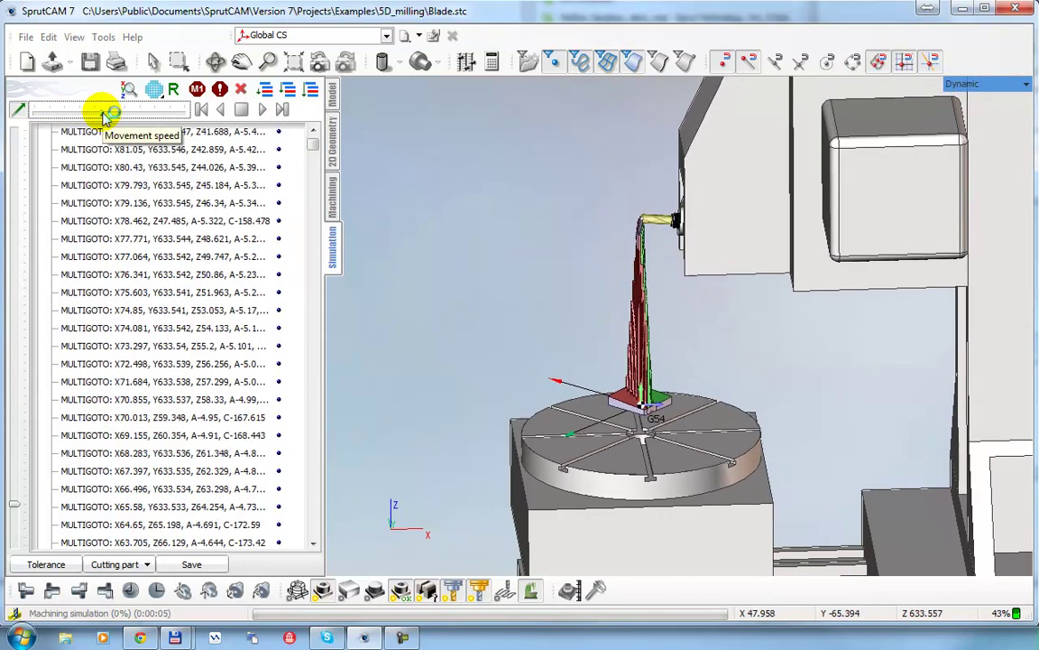
{"action": "scroll", "coordinate": [640, 212], "scroll_direction": "up", "scroll_amount": 5}
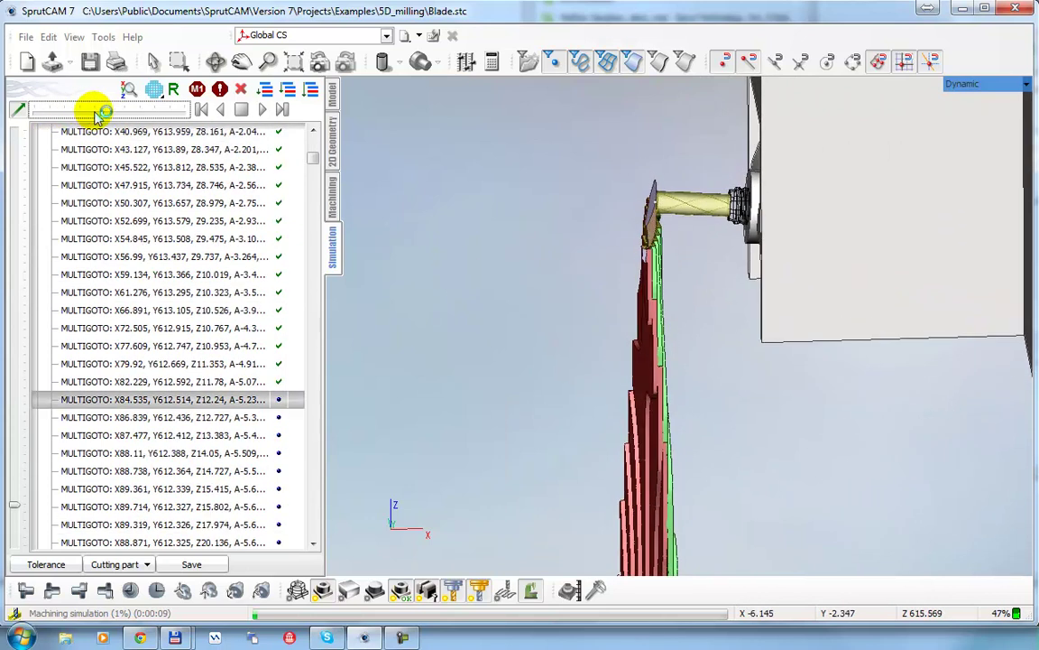
{"action": "left_click_drag", "start_coordinate": [104, 115], "coordinate": [73, 110]}
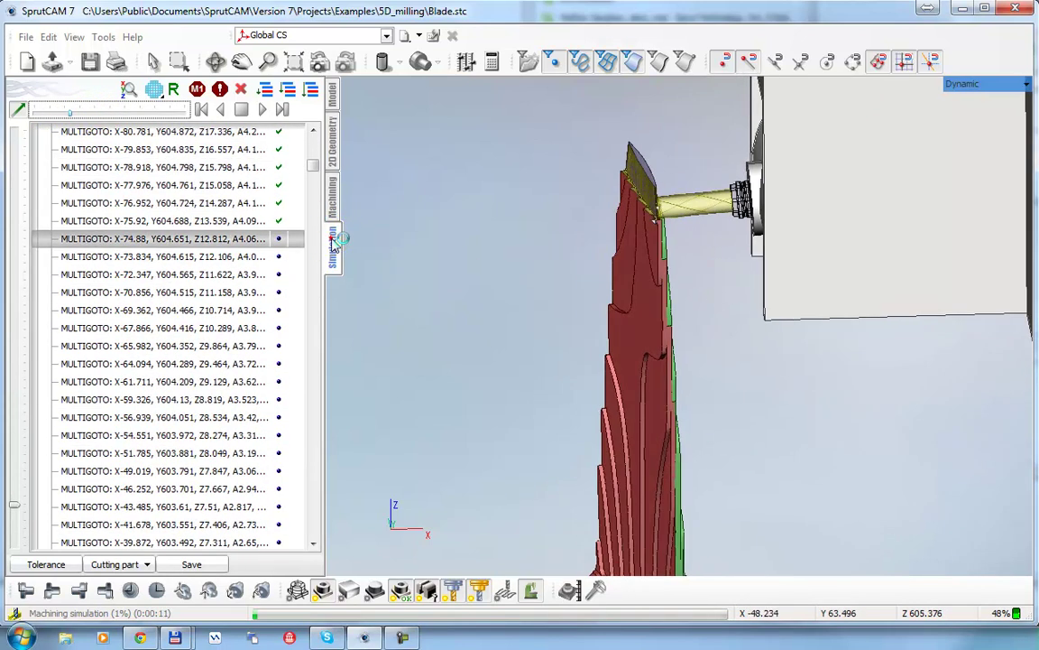
{"action": "left_click", "coordinate": [336, 235]}
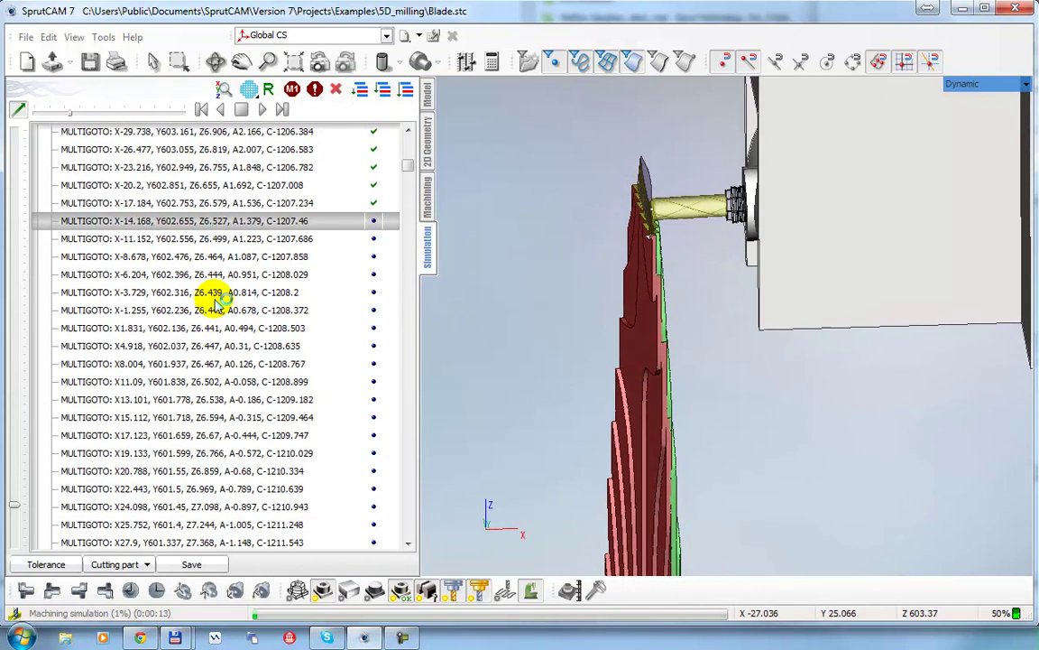
- Hide the machine and watch the tool circle the blade from another angle at a higher playback speed
{"action": "left_click", "coordinate": [534, 593]}
{"action": "left_click_drag", "start_coordinate": [713, 244], "coordinate": [576, 354]}
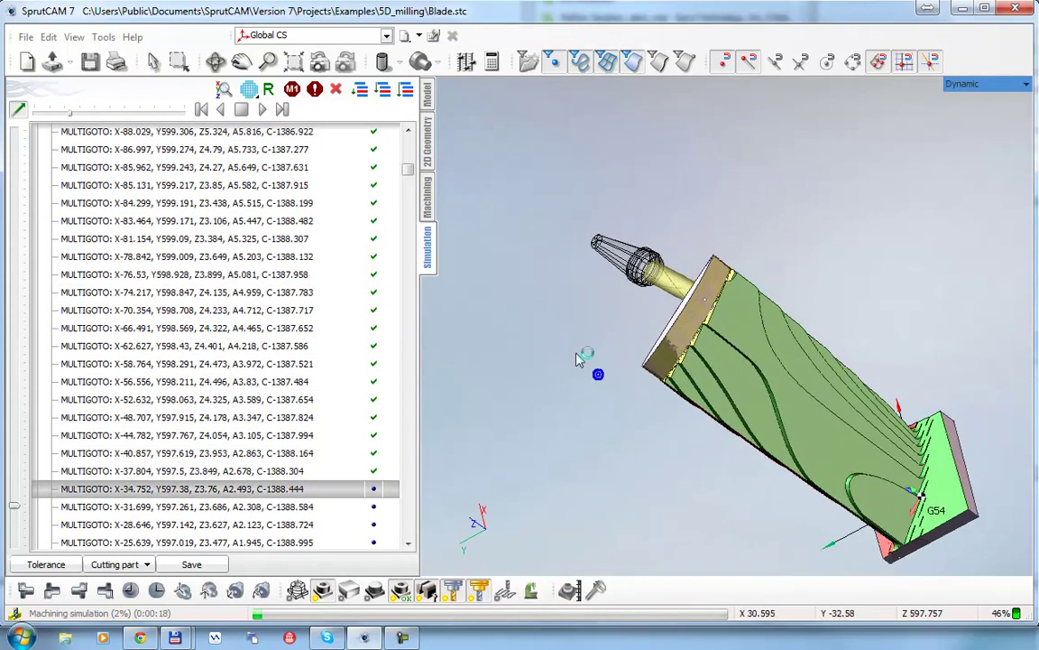
{"action": "left_click", "coordinate": [70, 112]}
{"action": "left_click_drag", "start_coordinate": [106, 117], "coordinate": [106, 117]}
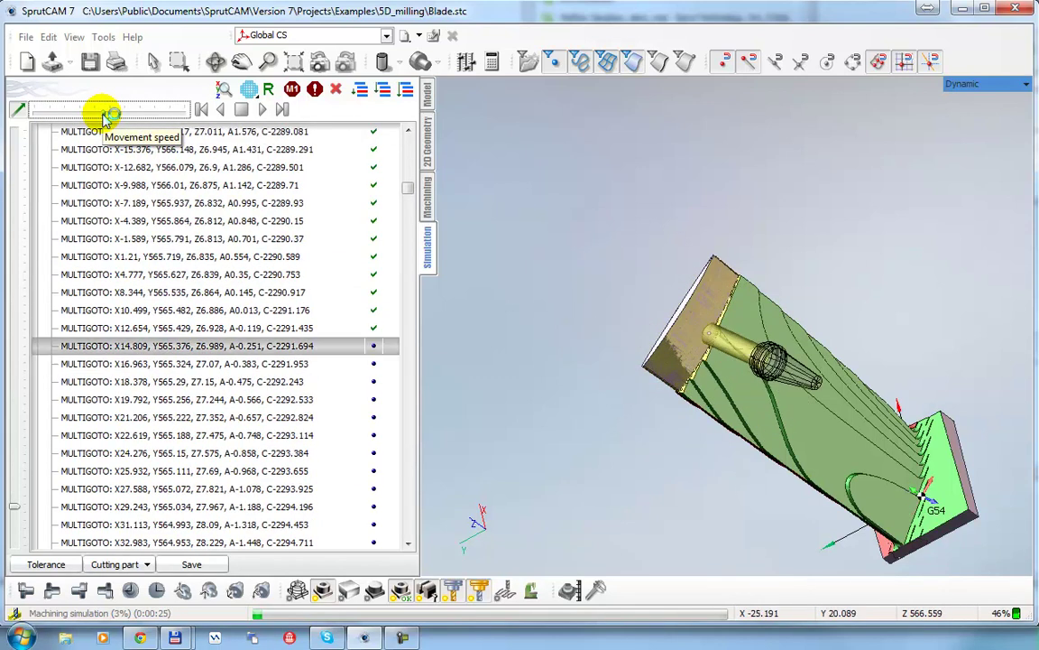
{"action": "left_click_drag", "start_coordinate": [105, 118], "coordinate": [124, 129]}
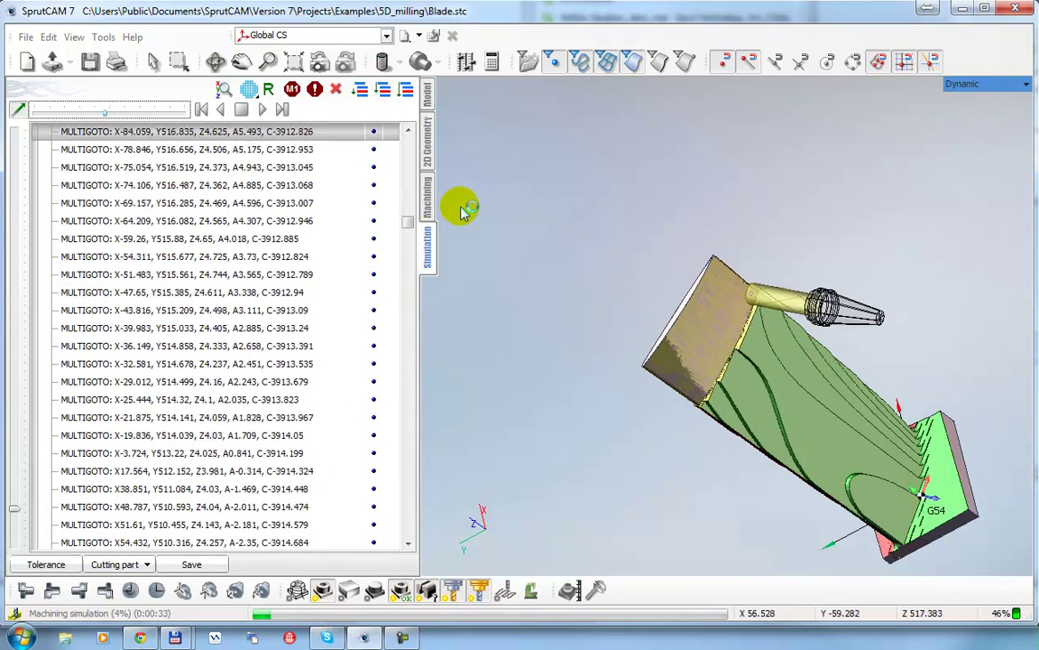
- Go back to the machining operations, hide the machine, and open the 5 Axis Multi Surface parameters to review its tool
{"action": "left_click", "coordinate": [427, 192]}
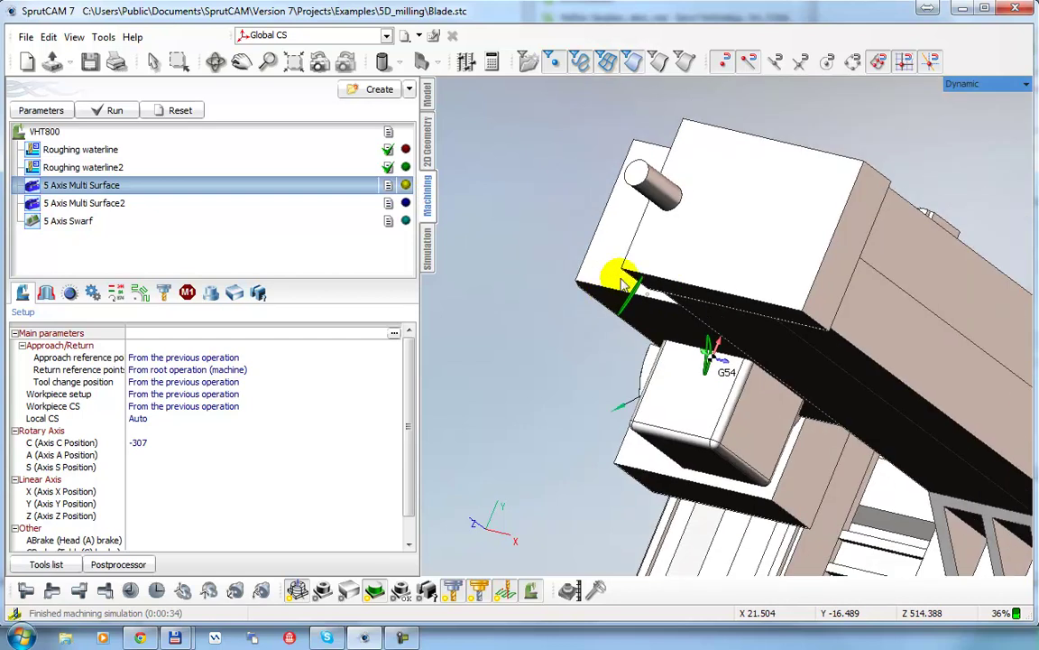
{"action": "left_click", "coordinate": [531, 593]}
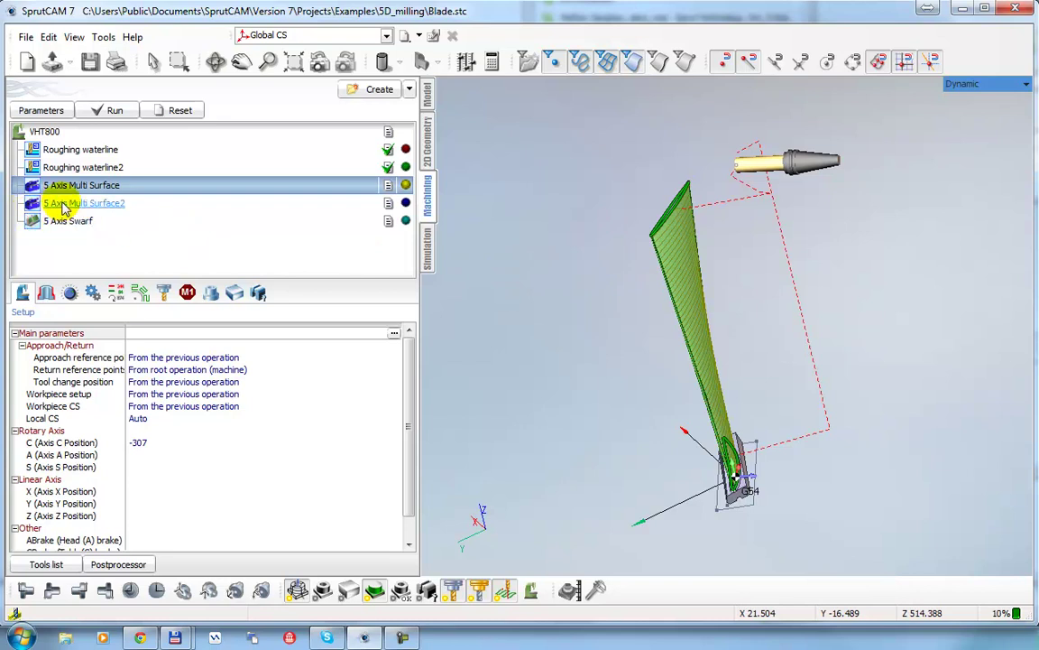
{"action": "left_click", "coordinate": [32, 108]}
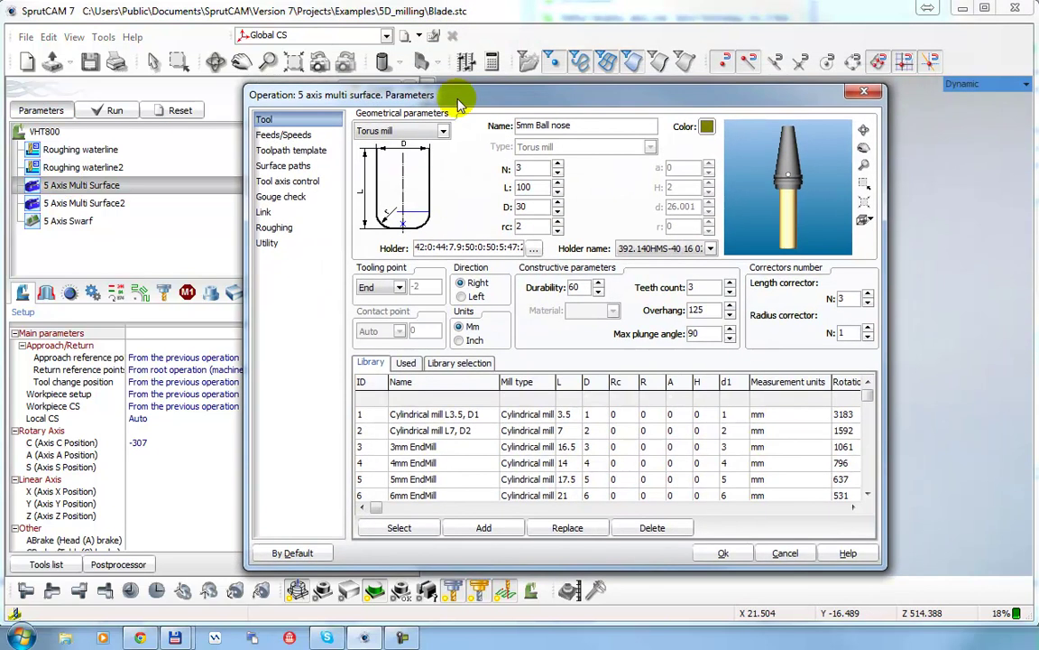
{"action": "left_click_drag", "start_coordinate": [456, 99], "coordinate": [418, 79]}
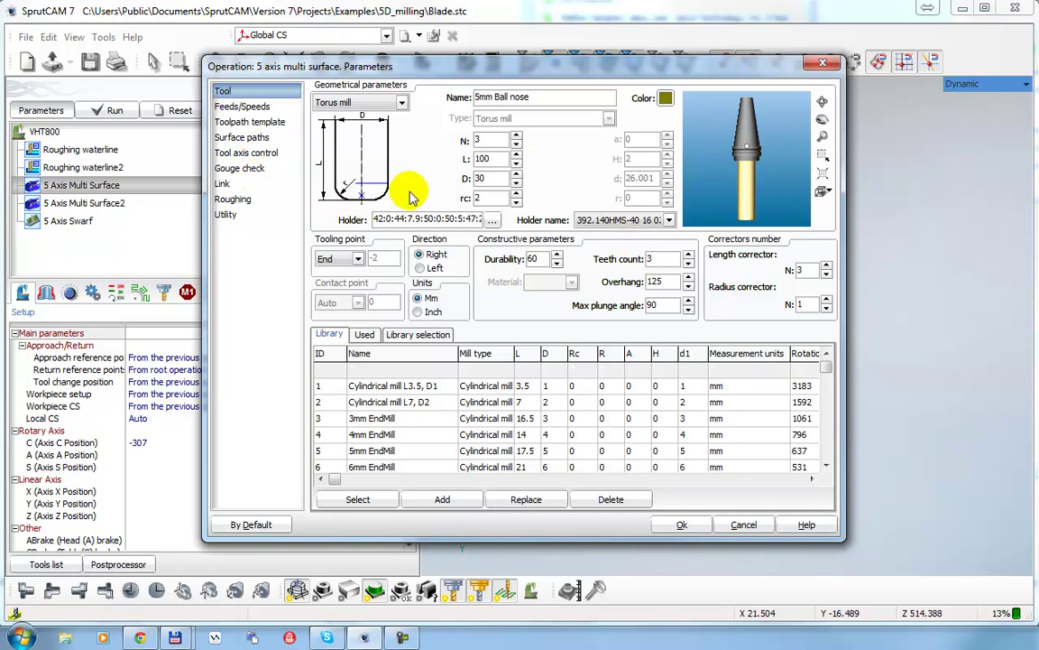
- Review the operation's feeds and speeds, toolpath template and surface paths parameters
{"action": "left_click", "coordinate": [230, 108]}
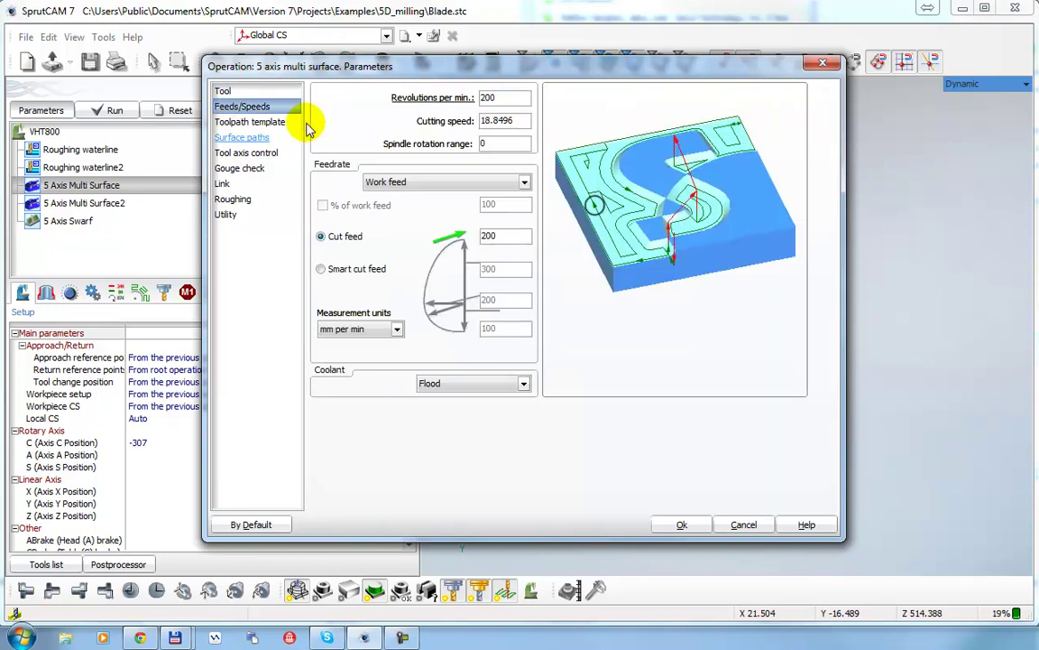
{"action": "left_click", "coordinate": [250, 123]}
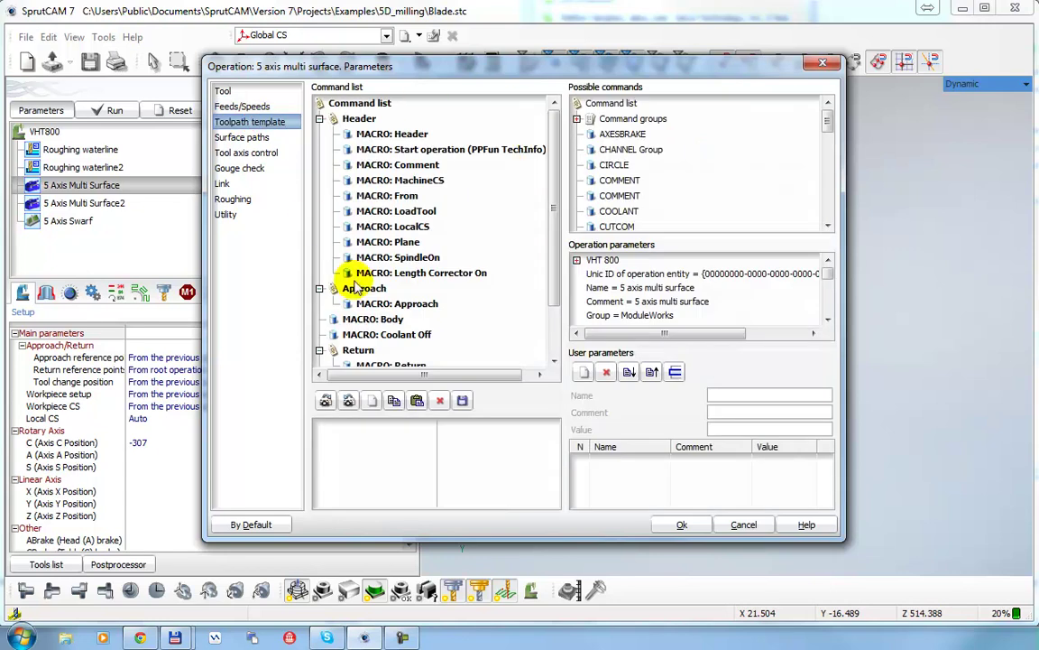
{"action": "left_click", "coordinate": [239, 139]}
{"action": "left_click_drag", "start_coordinate": [402, 65], "coordinate": [369, 36]}
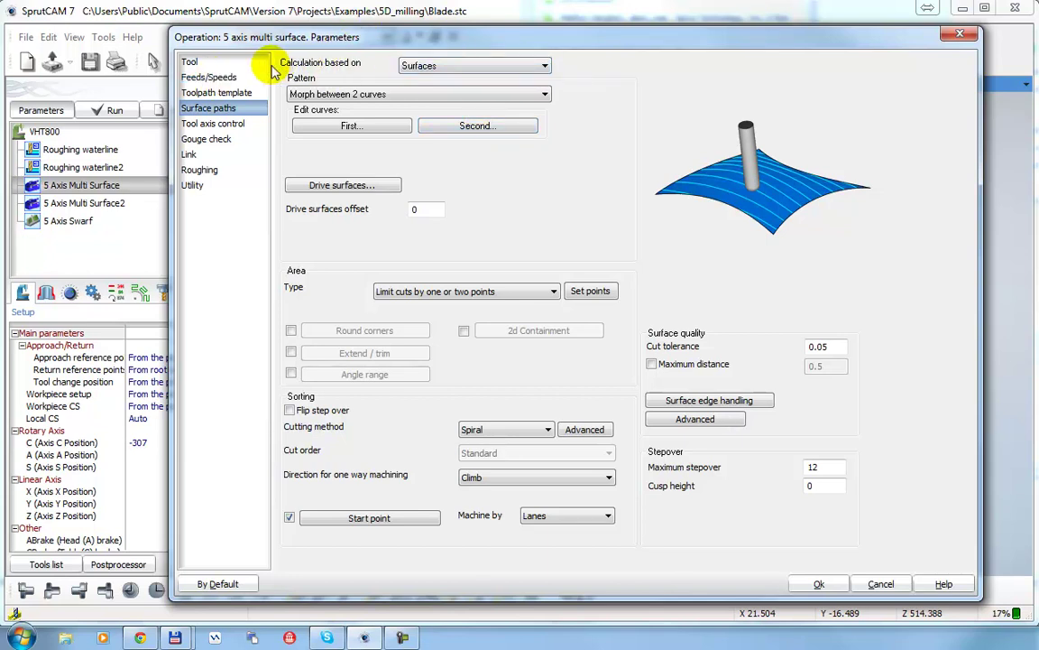
- Look through the available calculation bases and surface path patterns, keeping Surfaces and Morph between 2 curves
{"action": "left_click", "coordinate": [541, 66]}
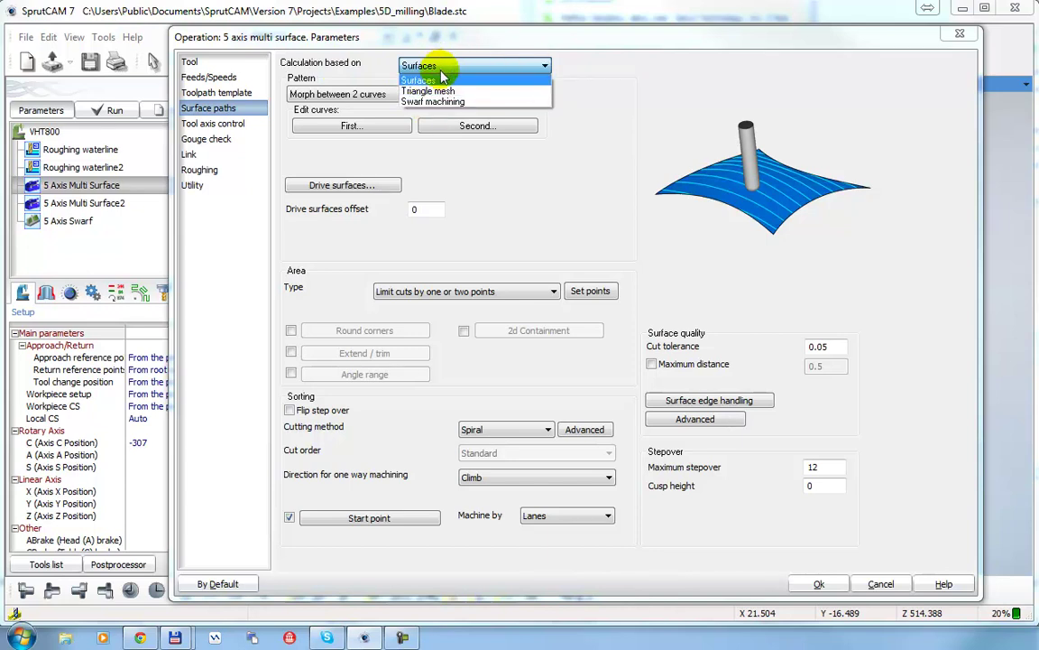
{"action": "left_click", "coordinate": [543, 65]}
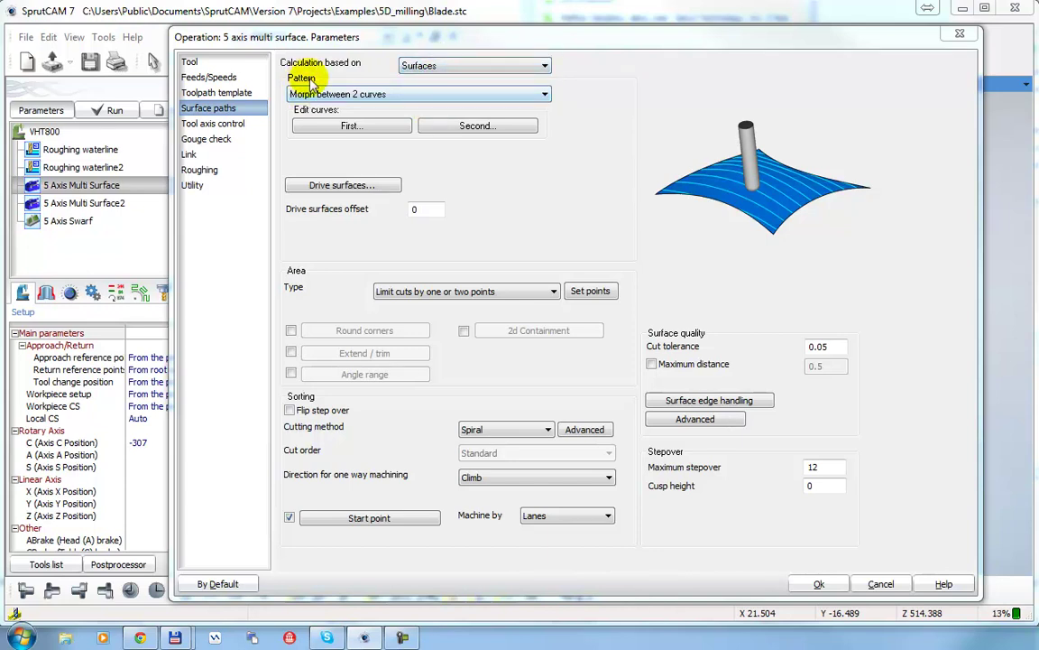
{"action": "left_click", "coordinate": [544, 94]}
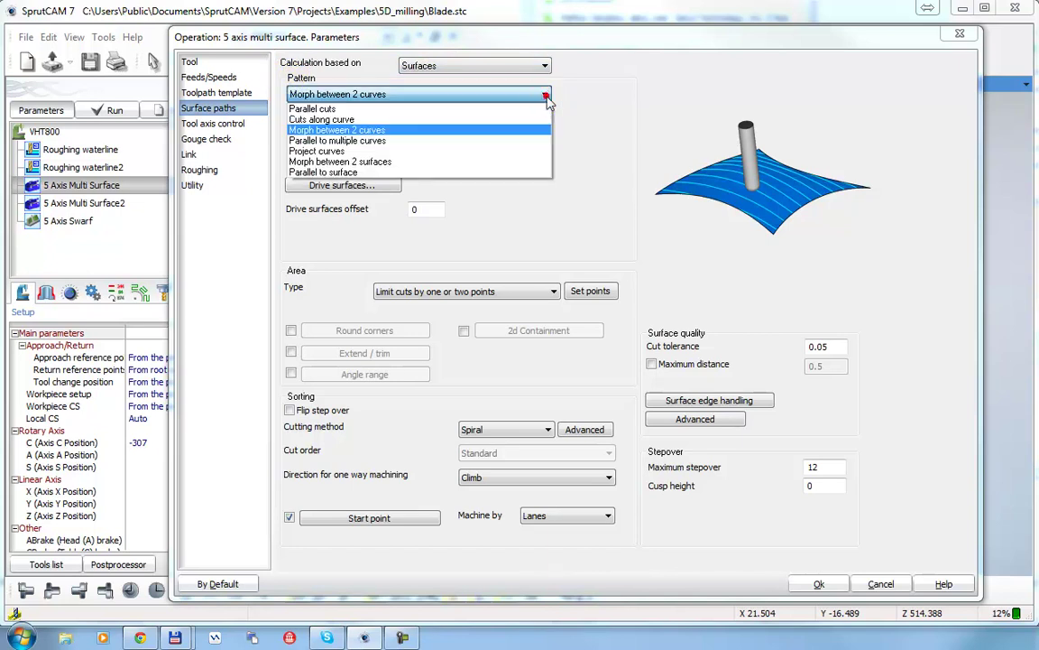
{"action": "left_click", "coordinate": [545, 94]}
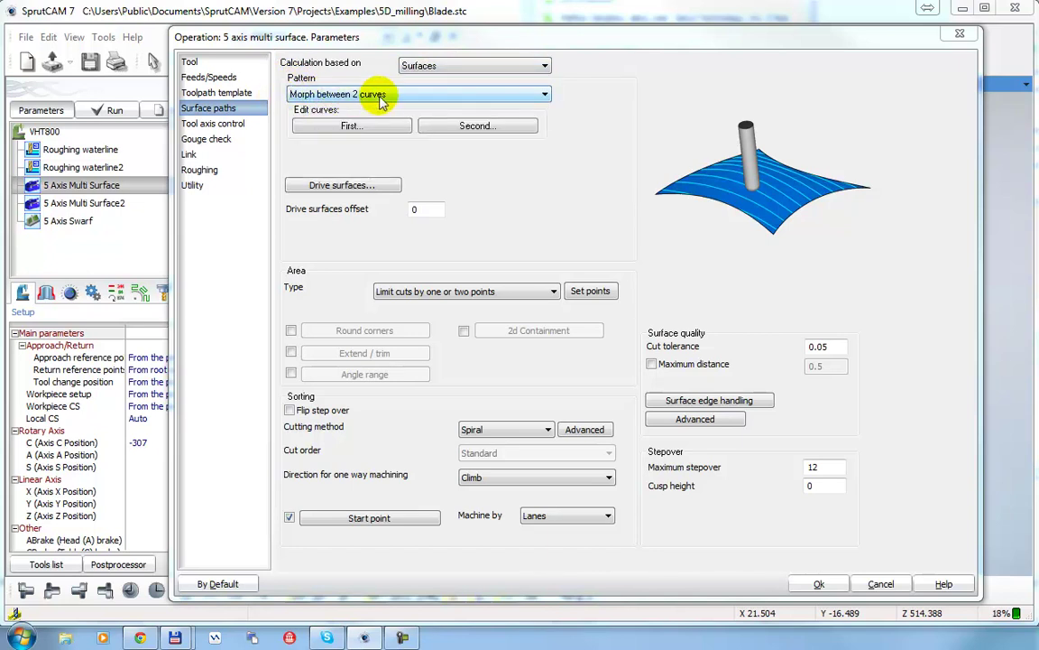
{"action": "mouse_move", "coordinate": [401, 36]}
{"action": "left_mouse_down"}
{"action": "mouse_move", "coordinate": [453, 34]}
{"action": "mouse_move", "coordinate": [392, 47]}
{"action": "left_mouse_up"}
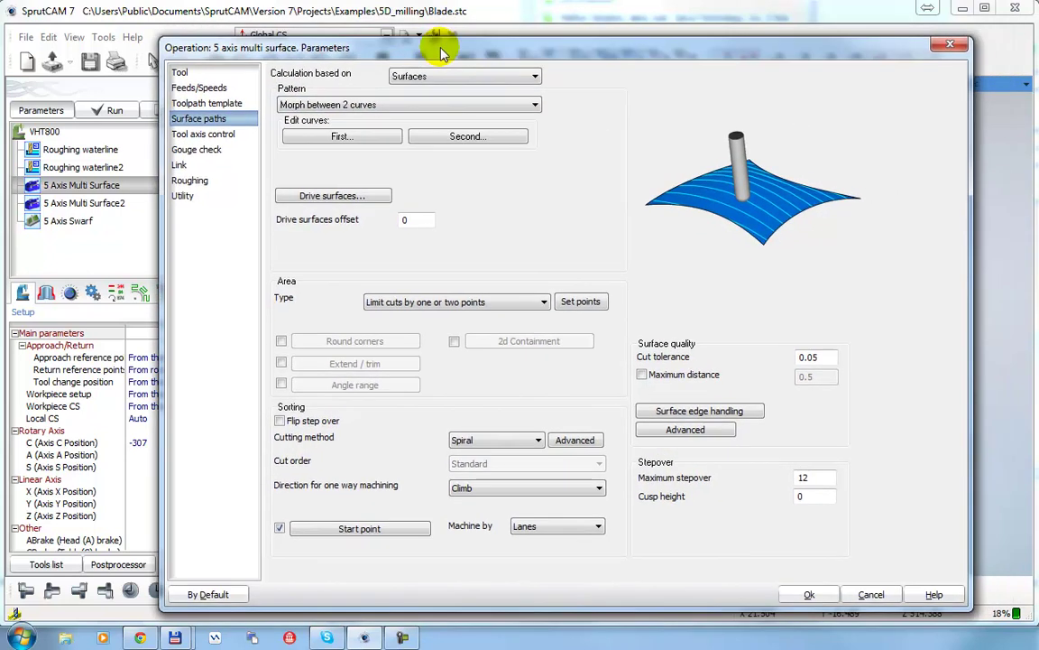
- Examine the first morph curve along the blade's upper edge, and leave its edge selection unchanged
{"action": "left_click", "coordinate": [338, 137]}
{"action": "scroll", "coordinate": [722, 236], "scroll_direction": "up", "scroll_amount": 5}
{"action": "scroll", "coordinate": [695, 267], "scroll_direction": "down", "scroll_amount": 2}
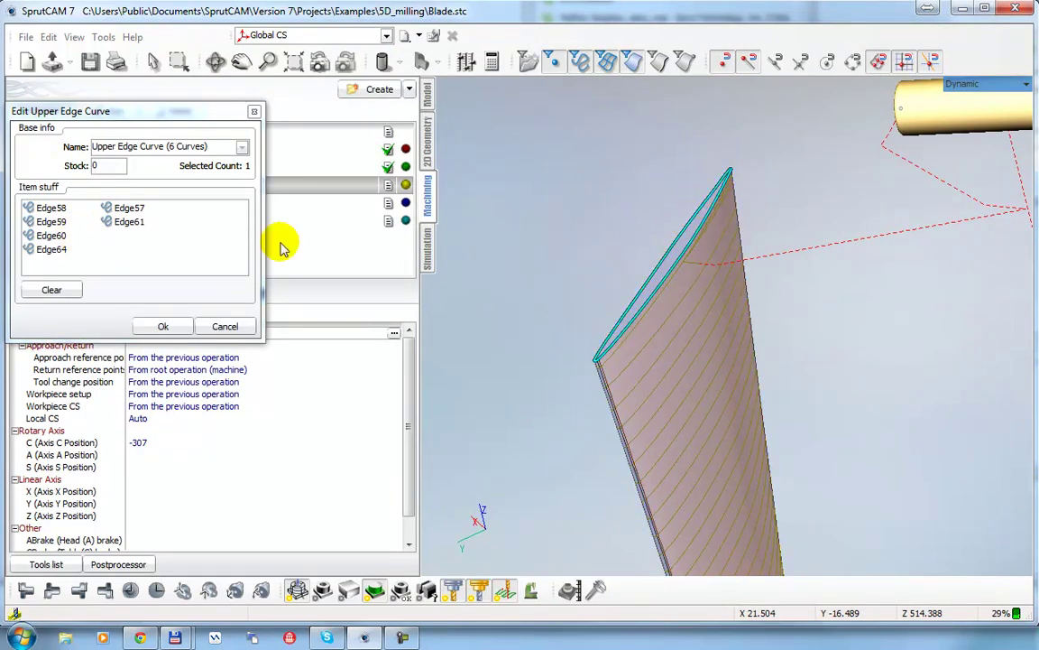
{"action": "left_click", "coordinate": [225, 326]}
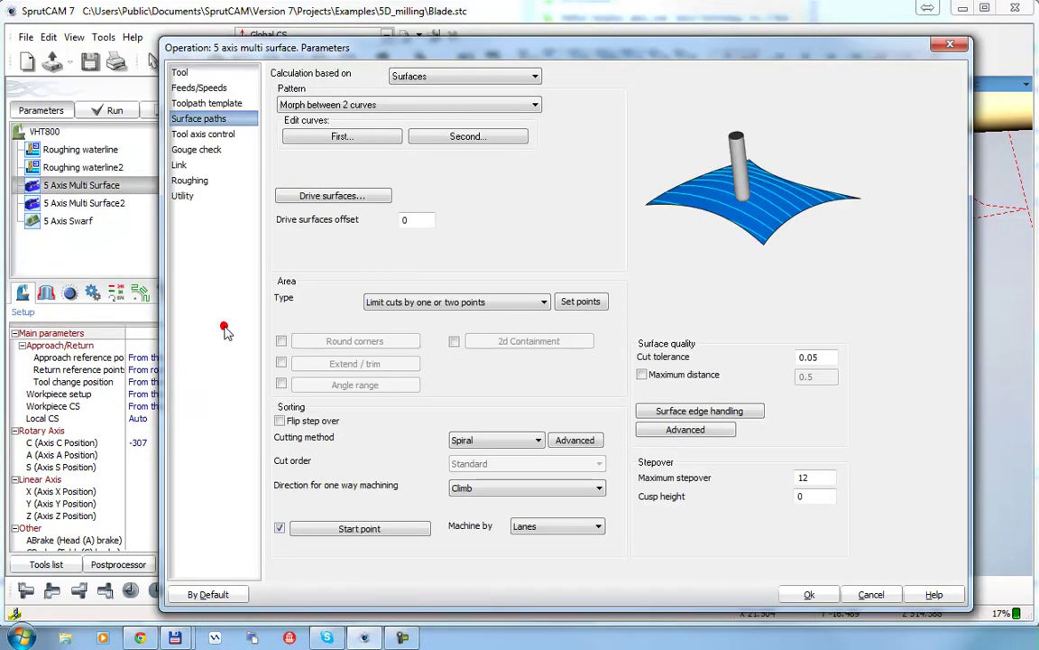
- Examine the second morph curve around the blade's lower edge, and cancel without editing it
{"action": "left_click", "coordinate": [487, 139]}
{"action": "right_click_drag", "start_coordinate": [661, 318], "coordinate": [690, 318]}
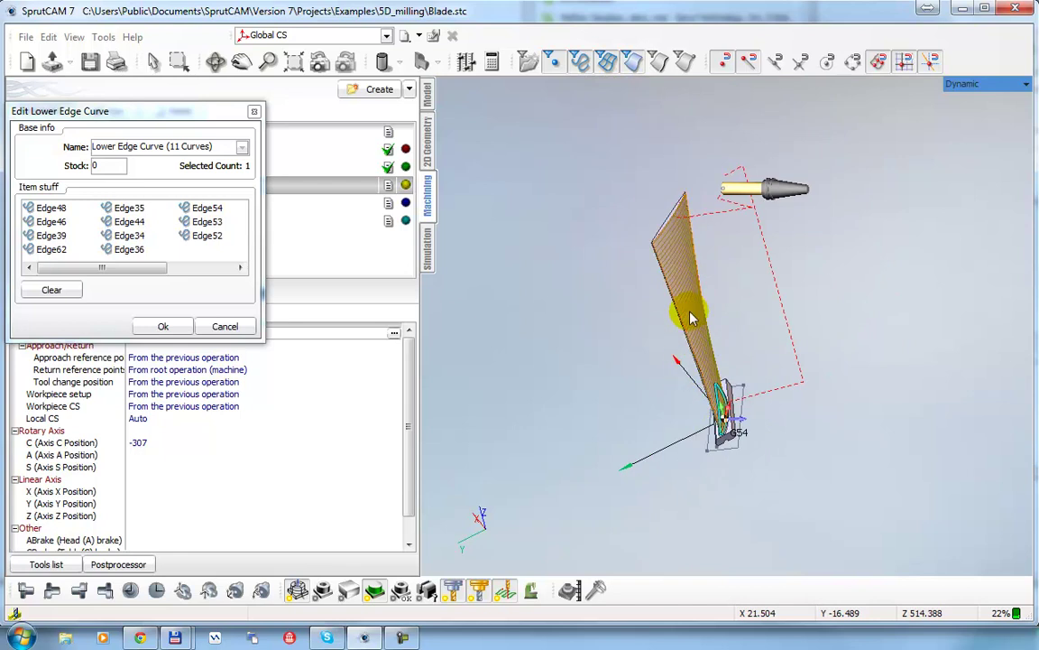
{"action": "right_click_drag", "start_coordinate": [721, 413], "coordinate": [713, 415]}
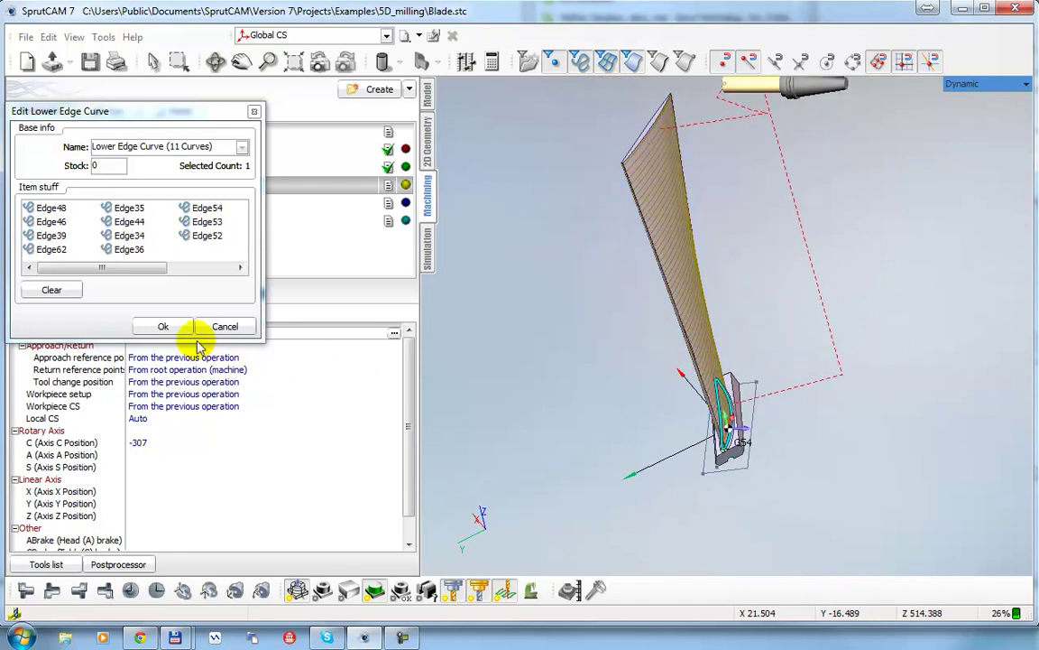
{"action": "left_click", "coordinate": [224, 327]}
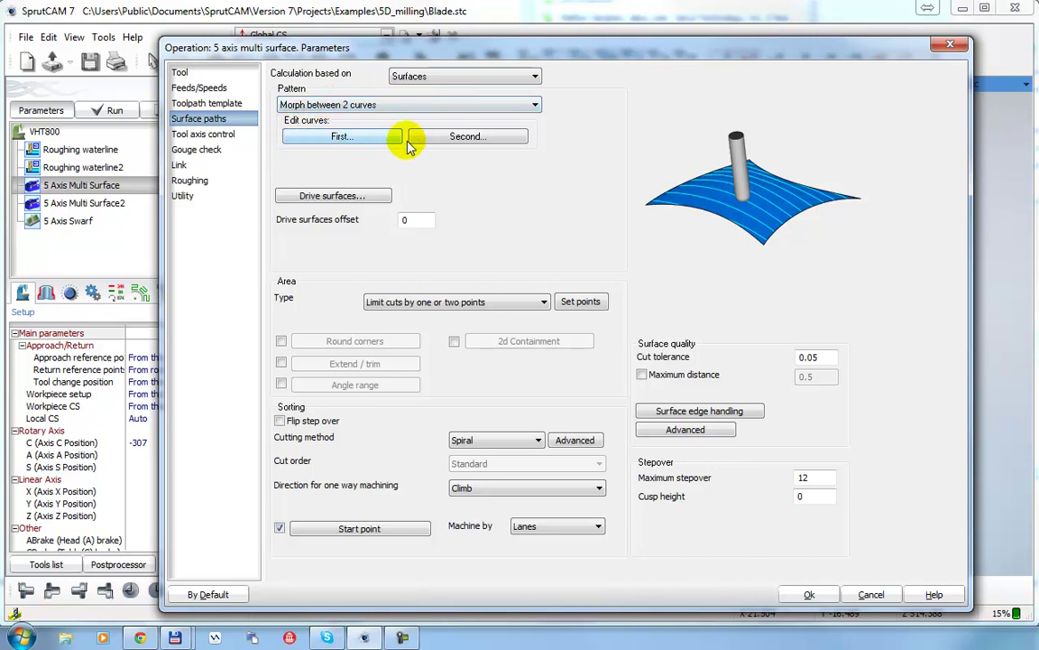
- Uncover the model behind the parameters window and look at the blade between its two morph curves
{"action": "left_click_drag", "start_coordinate": [415, 41], "coordinate": [22, 38]}
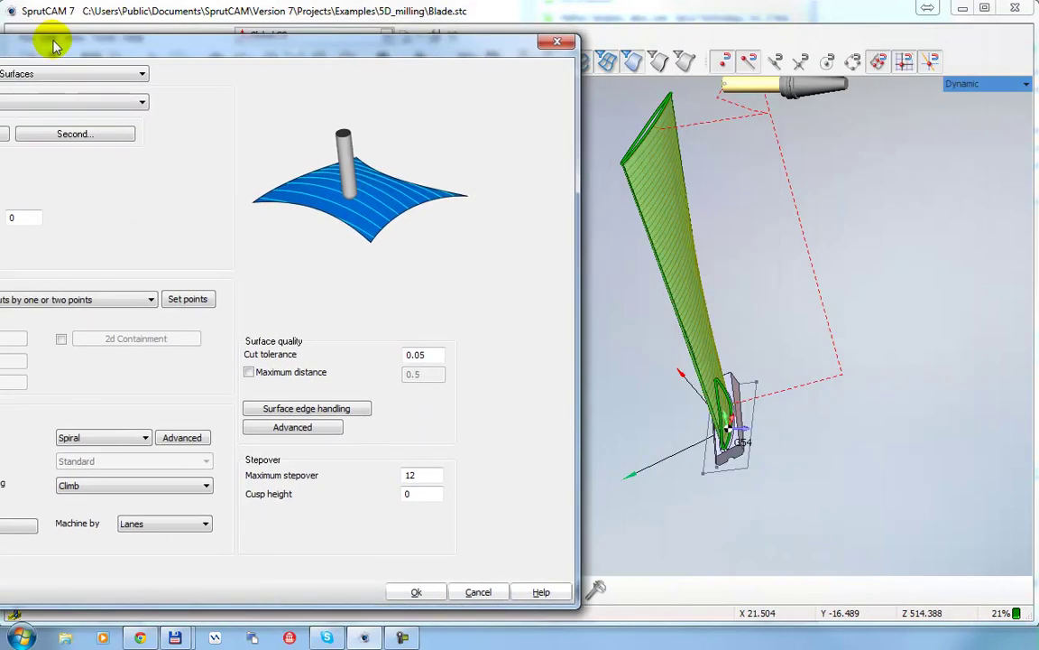
{"action": "left_click", "coordinate": [612, 208]}
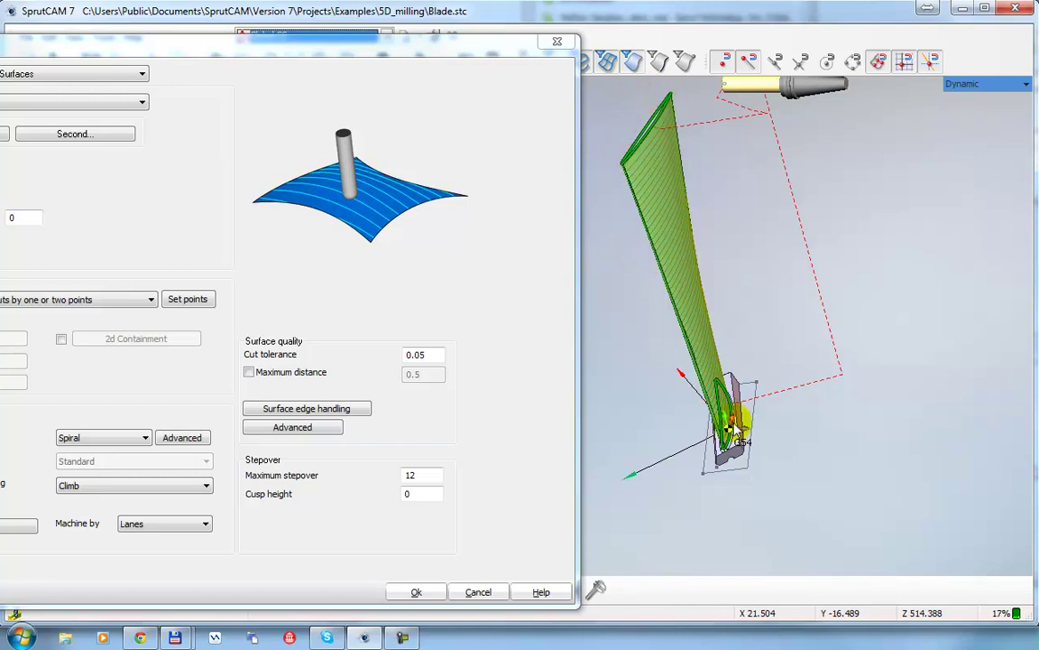
{"action": "left_click_drag", "start_coordinate": [180, 40], "coordinate": [587, 51]}
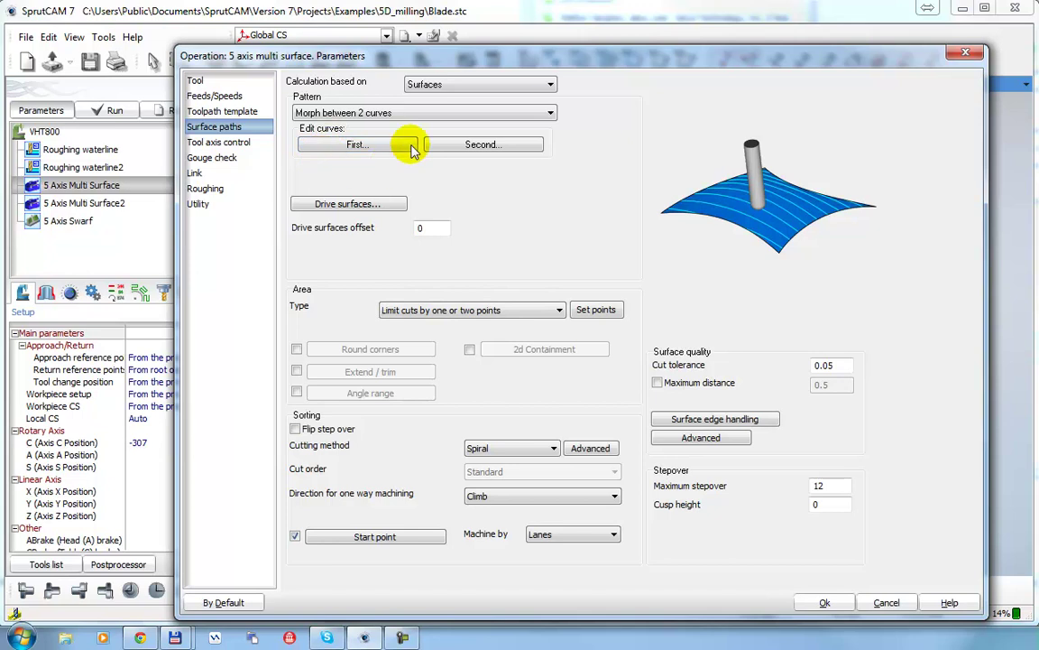
{"action": "left_click_drag", "start_coordinate": [424, 54], "coordinate": [393, 39]}
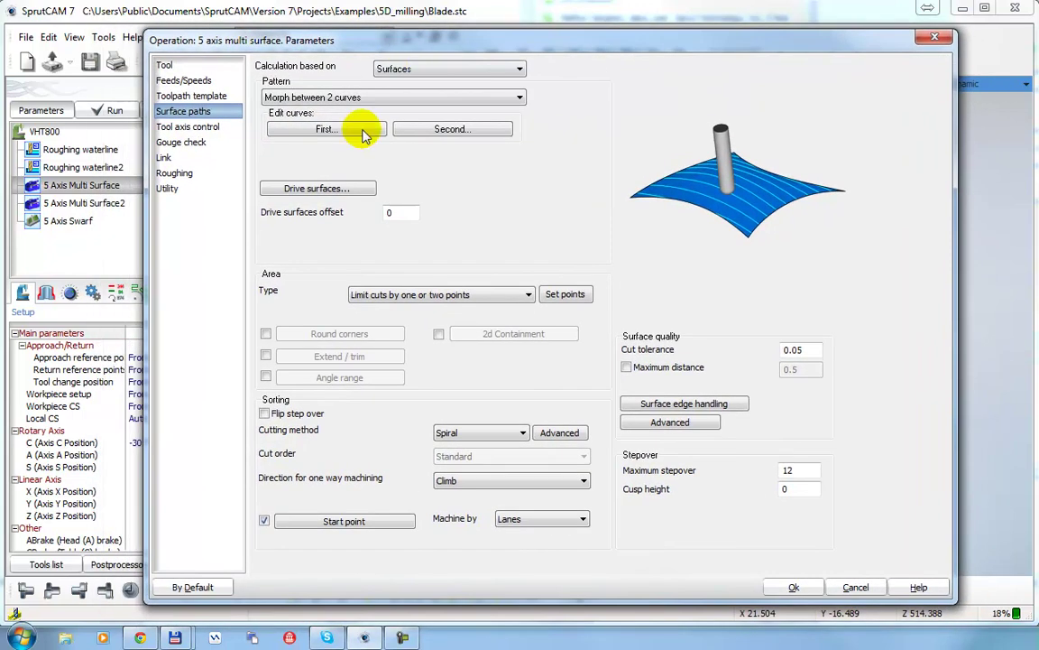
- Try removing Face22_ and Face19_ from the drive surfaces, discard the edit, and recheck the list of faces
{"action": "left_click", "coordinate": [318, 189]}
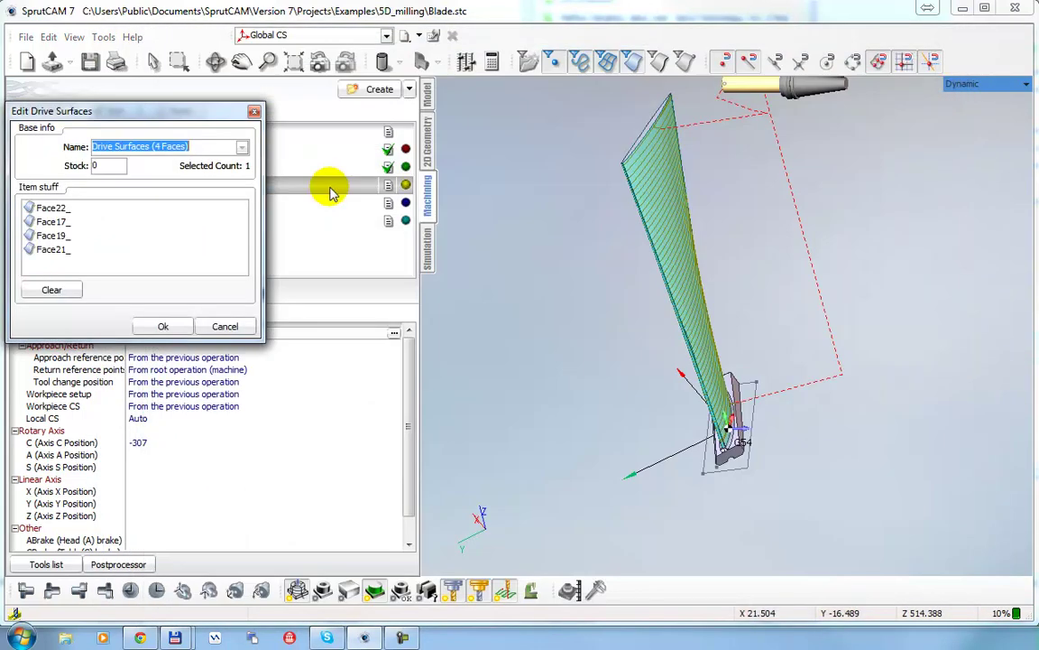
{"action": "left_click", "coordinate": [663, 224]}
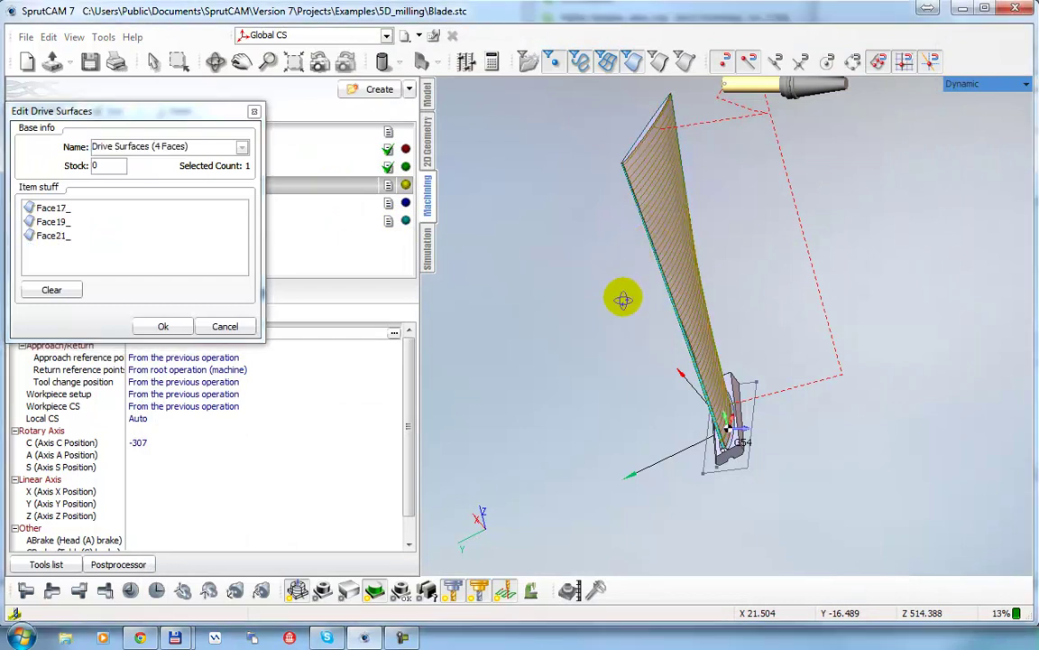
{"action": "left_click_drag", "start_coordinate": [623, 296], "coordinate": [719, 300]}
{"action": "left_click", "coordinate": [709, 271]}
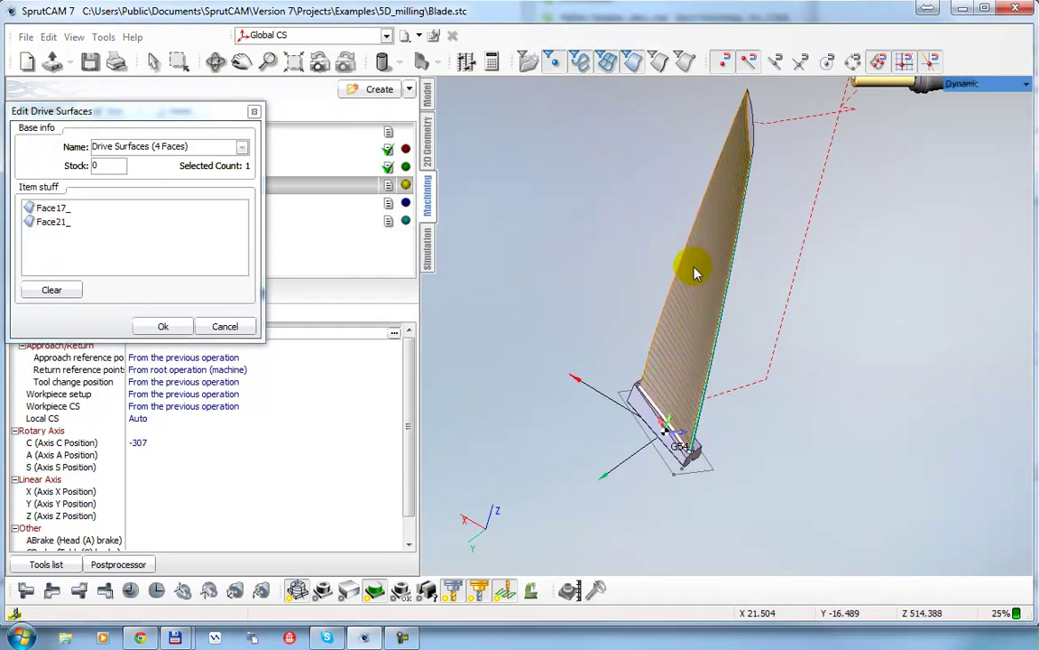
{"action": "scroll", "coordinate": [736, 298], "scroll_direction": "up", "scroll_amount": 3}
{"action": "left_click", "coordinate": [239, 327]}
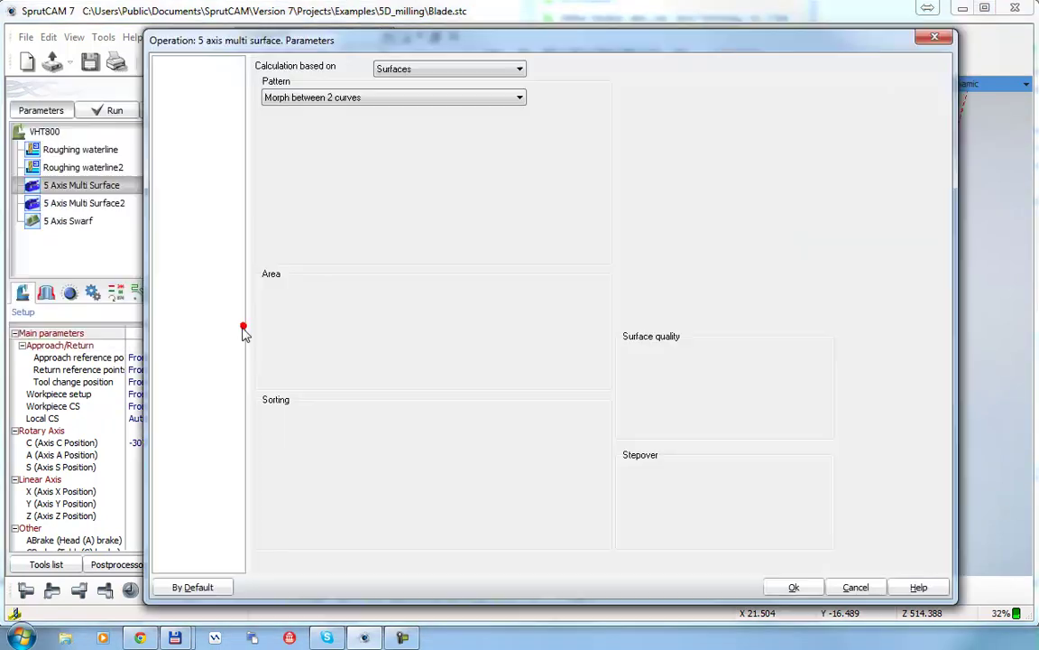
{"action": "left_click", "coordinate": [330, 191]}
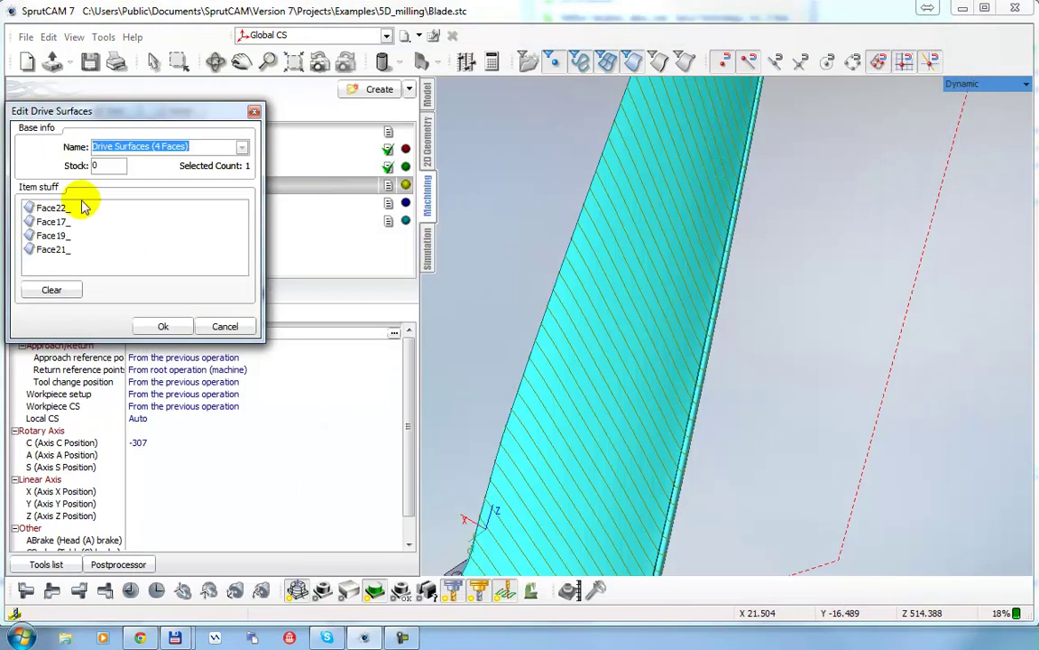
{"action": "left_click", "coordinate": [221, 327]}
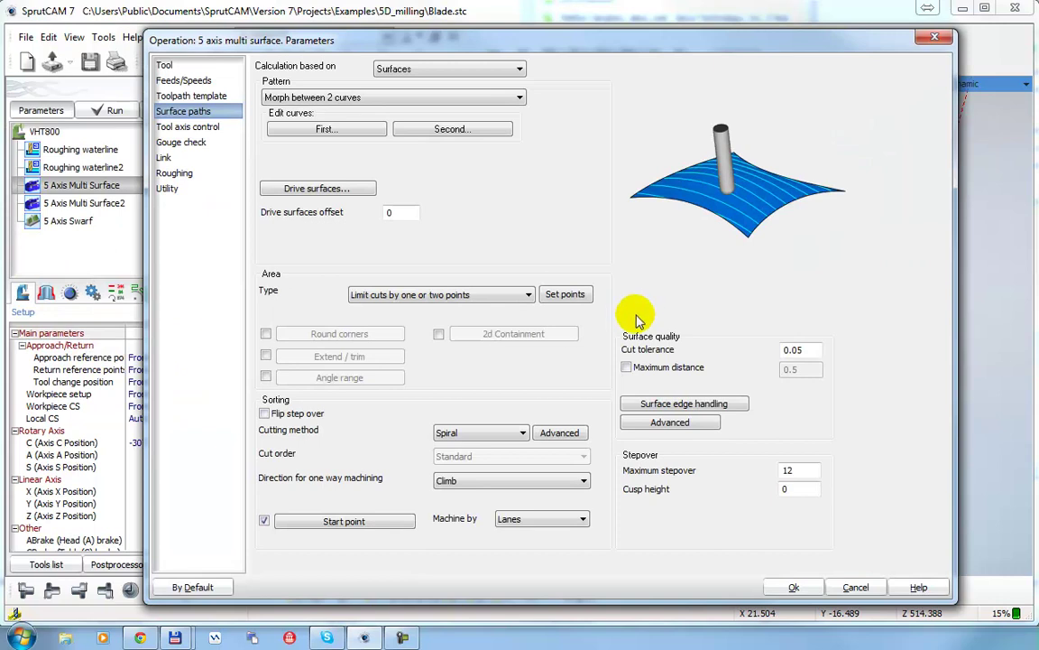
- Cancel the operation's parameters and examine the toolpath lines along the whole blade
{"action": "left_click_drag", "start_coordinate": [607, 38], "coordinate": [483, 45]}
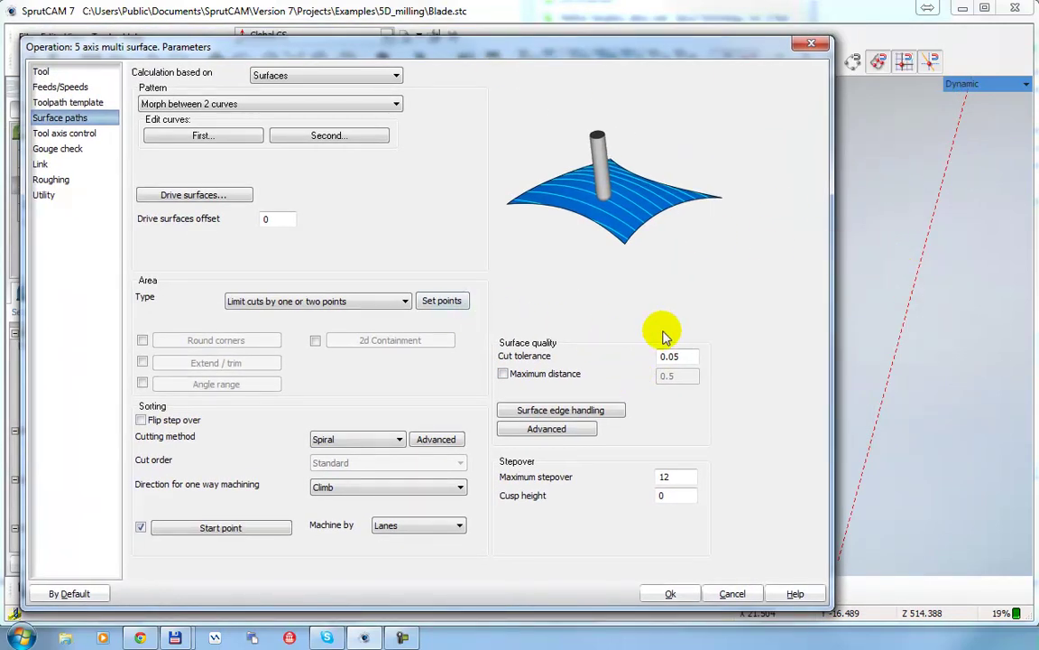
{"action": "left_click", "coordinate": [733, 593]}
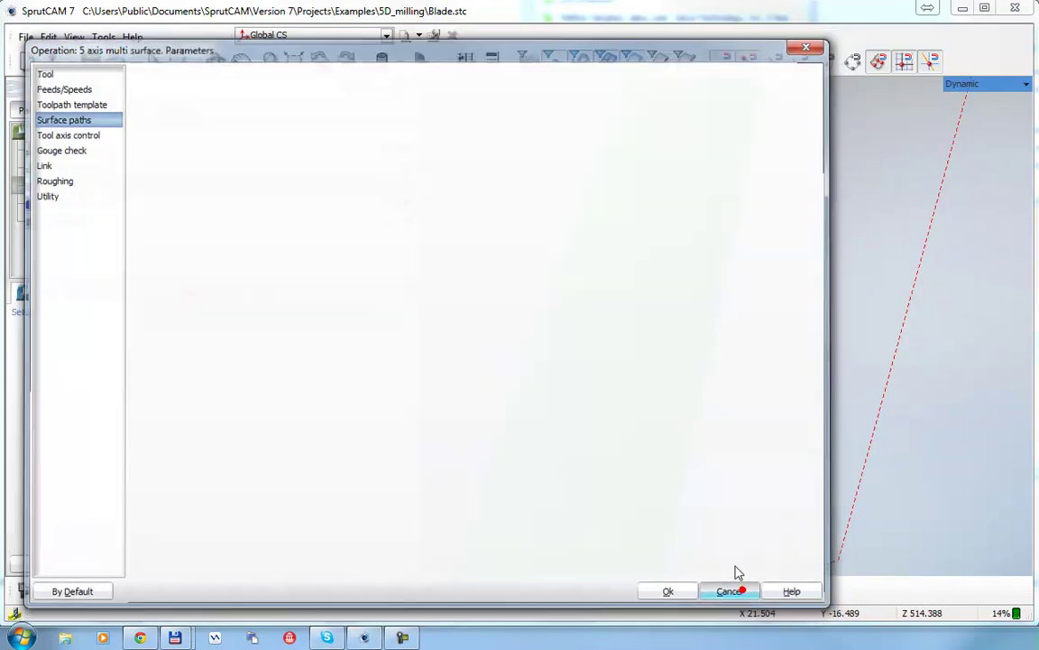
{"action": "left_click_drag", "start_coordinate": [602, 282], "coordinate": [754, 232]}
{"action": "mouse_move", "coordinate": [755, 232]}
{"action": "right_mouse_down"}
{"action": "mouse_move", "coordinate": [608, 272]}
{"action": "mouse_move", "coordinate": [641, 220]}
{"action": "mouse_move", "coordinate": [634, 289]}
{"action": "mouse_move", "coordinate": [670, 246]}
{"action": "right_mouse_up"}
{"action": "scroll", "coordinate": [670, 318], "scroll_direction": "down", "scroll_amount": 3}
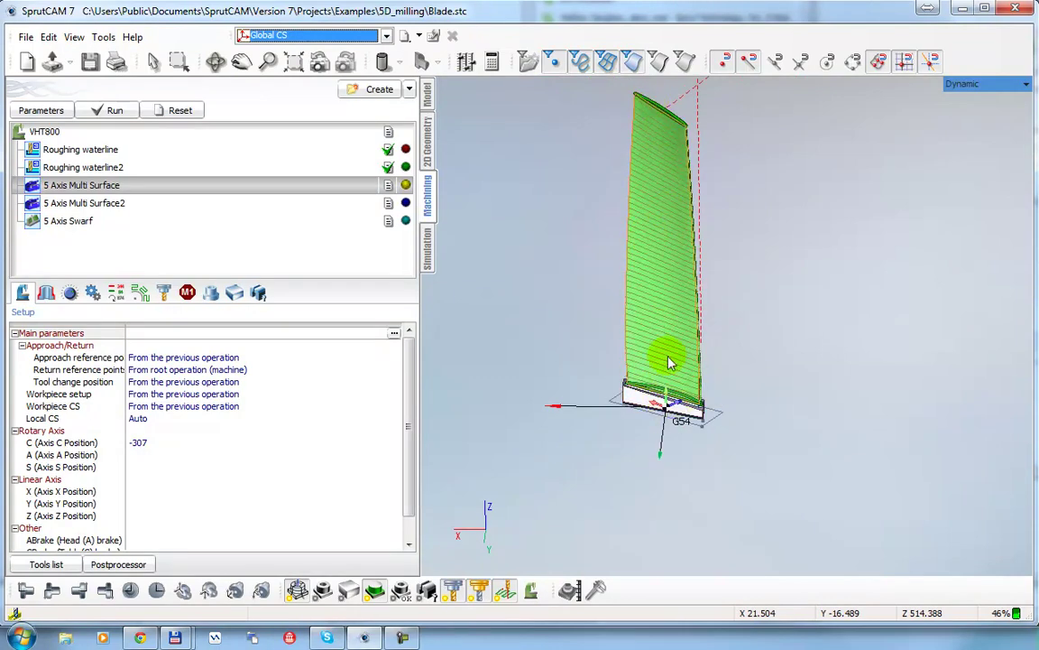
- Review the operation's stepover fields and the tool axis output formats, keeping 5 Axis
{"action": "left_click", "coordinate": [45, 110]}
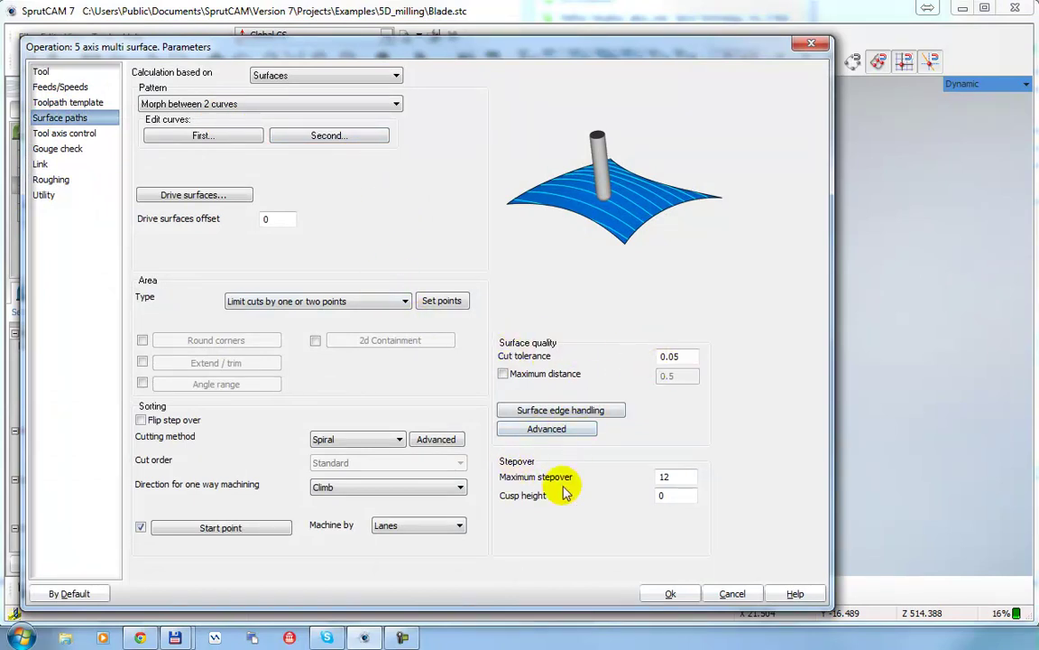
{"action": "left_click", "coordinate": [682, 478]}
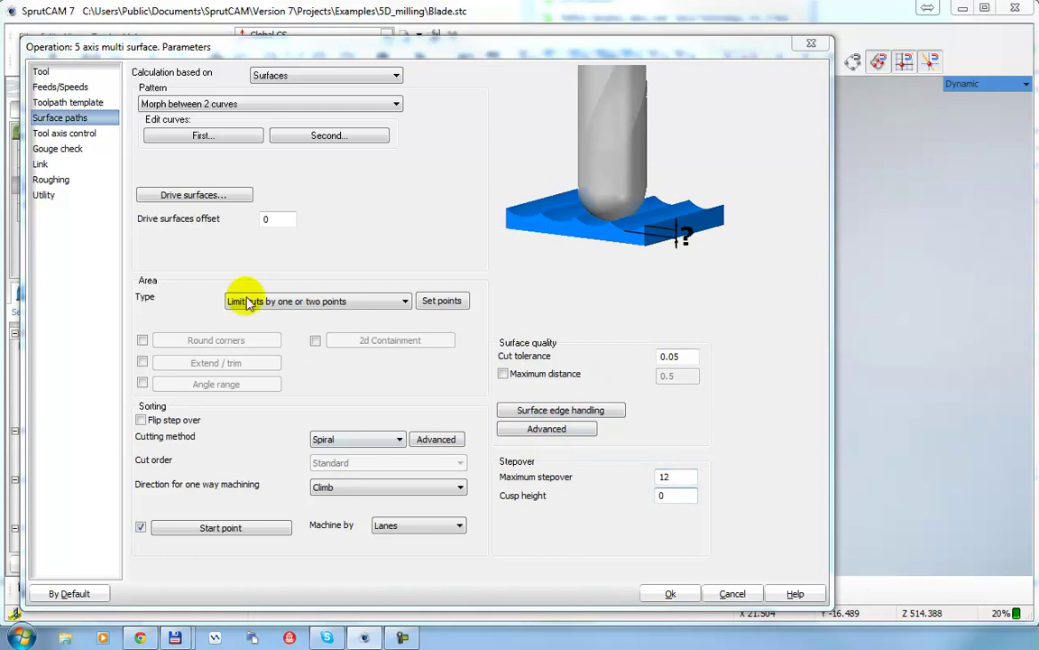
{"action": "left_click", "coordinate": [61, 134]}
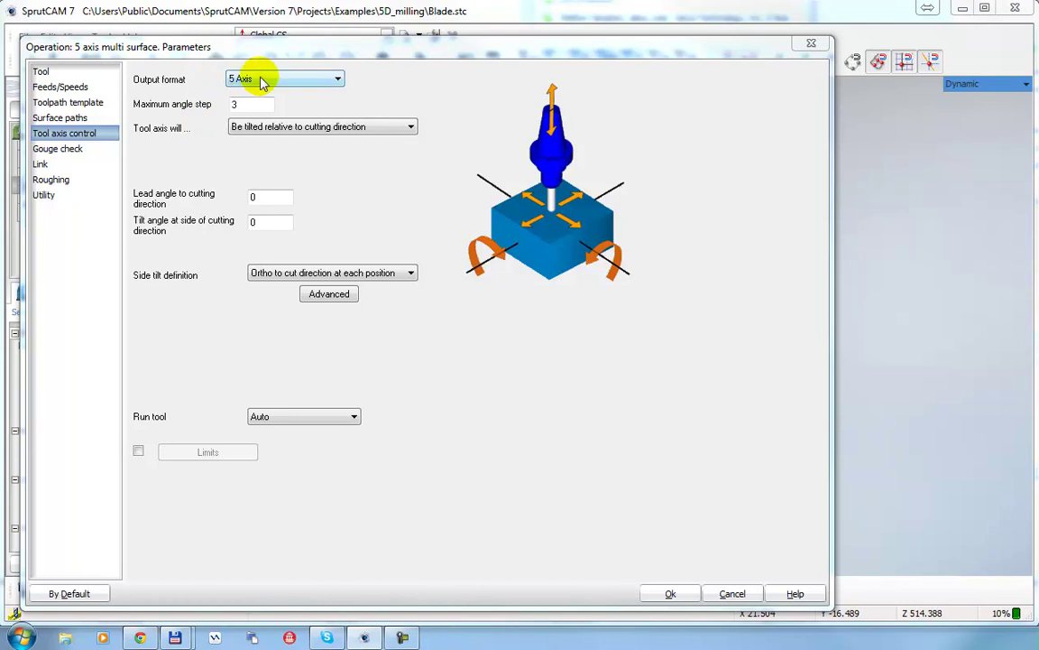
{"action": "left_click_drag", "start_coordinate": [505, 52], "coordinate": [557, 31]}
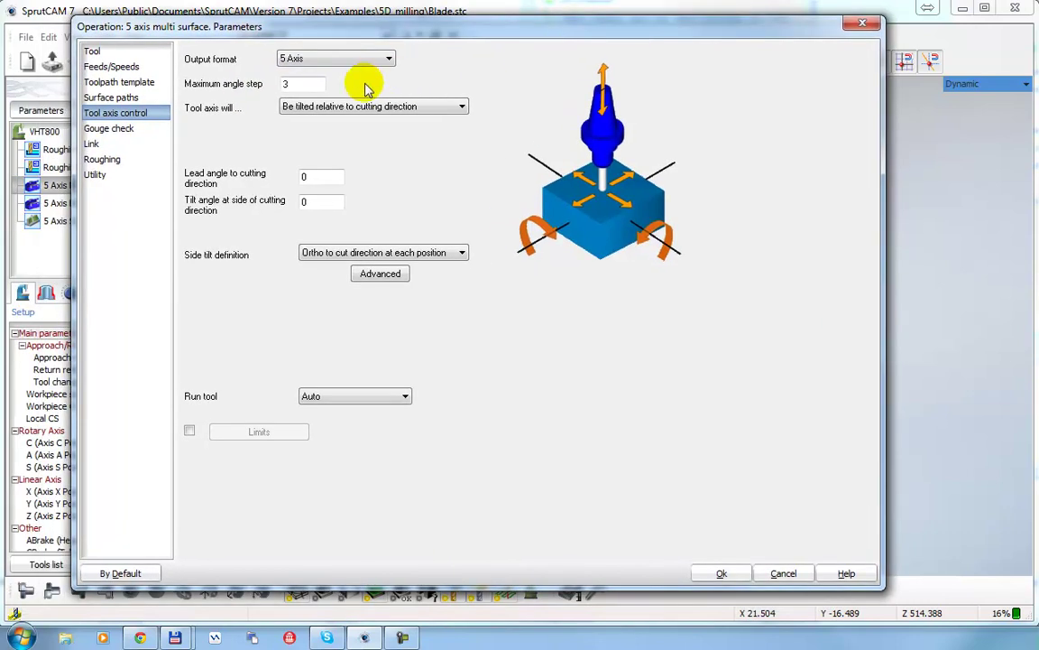
{"action": "left_click", "coordinate": [393, 58]}
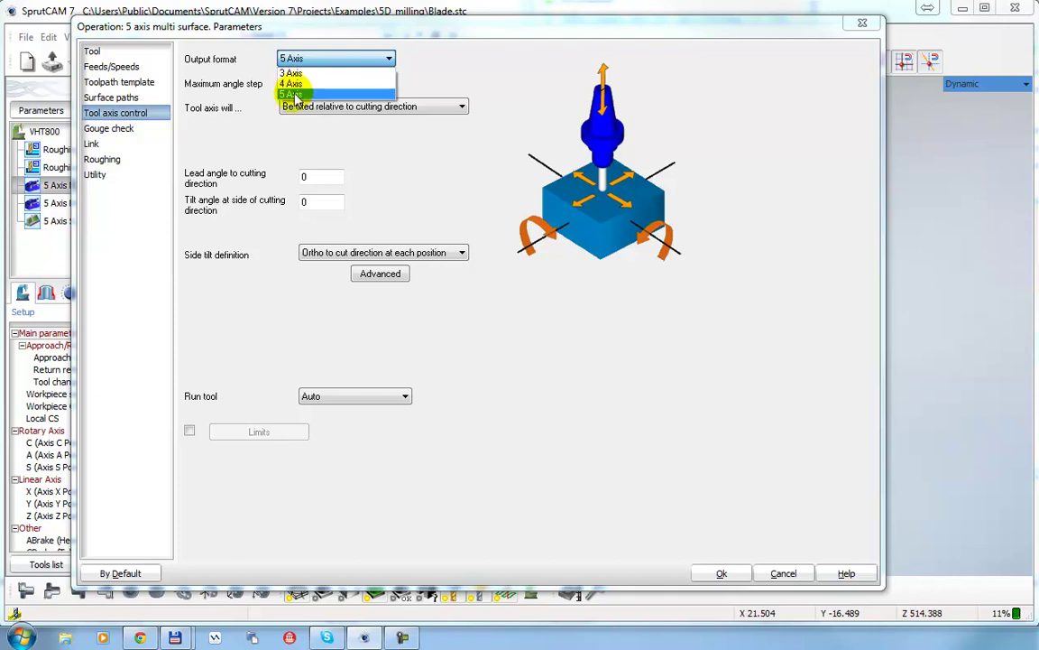
{"action": "left_click", "coordinate": [389, 58]}
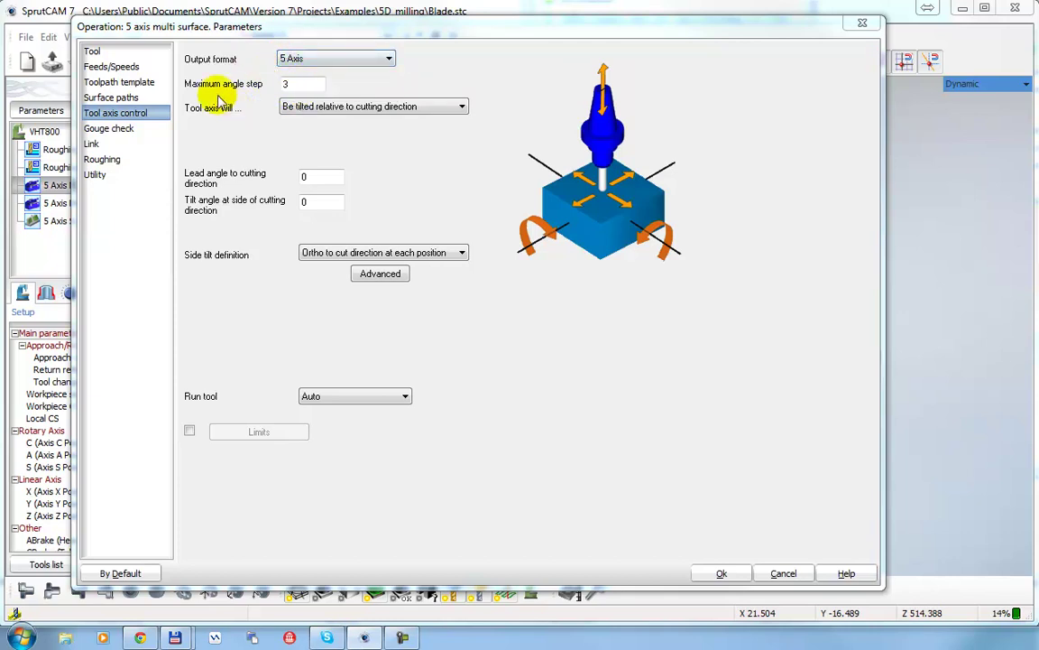
- Review the maximum angle step, lead angle and side tilt angle illustrations, and cancel the parameters
{"action": "left_click", "coordinate": [289, 85]}
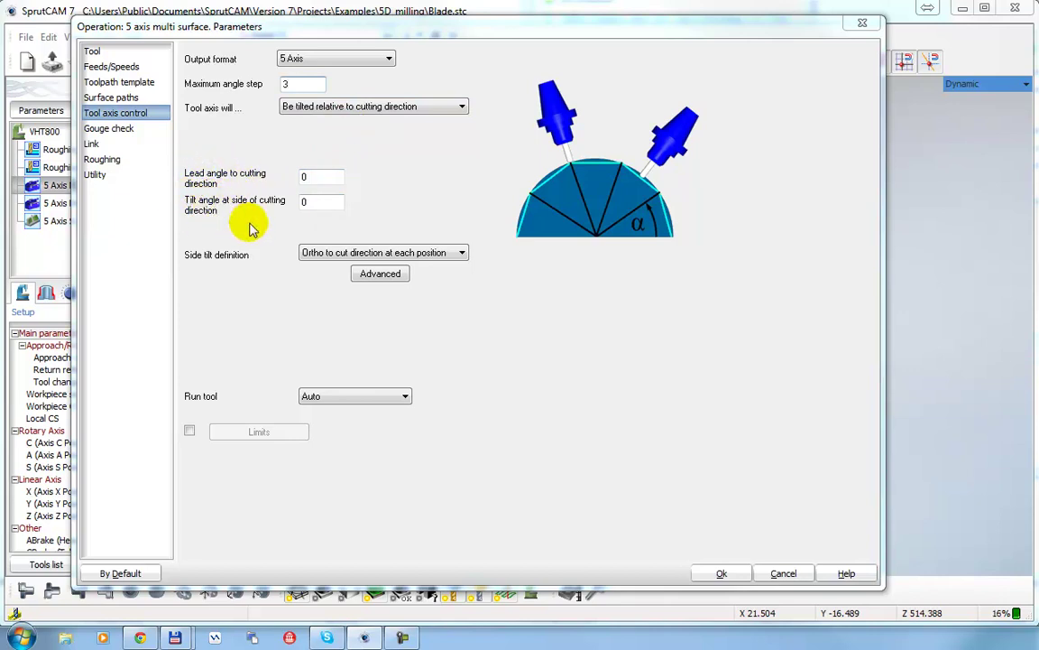
{"action": "left_click", "coordinate": [326, 177]}
{"action": "left_click", "coordinate": [321, 201]}
{"action": "left_click", "coordinate": [776, 573]}
- Simulate the 5 Axis Multi Surface moves and examine the tool's orientation around the blade tip
{"action": "left_click", "coordinate": [429, 236]}
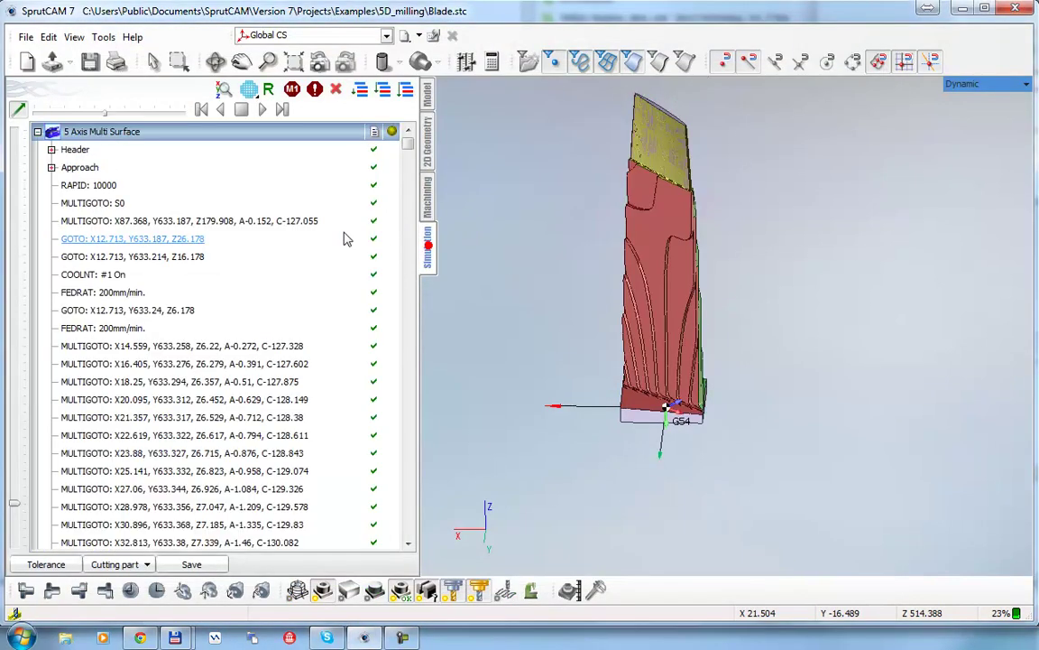
{"action": "left_click", "coordinate": [176, 408]}
{"action": "right_click_drag", "start_coordinate": [533, 289], "coordinate": [598, 371]}
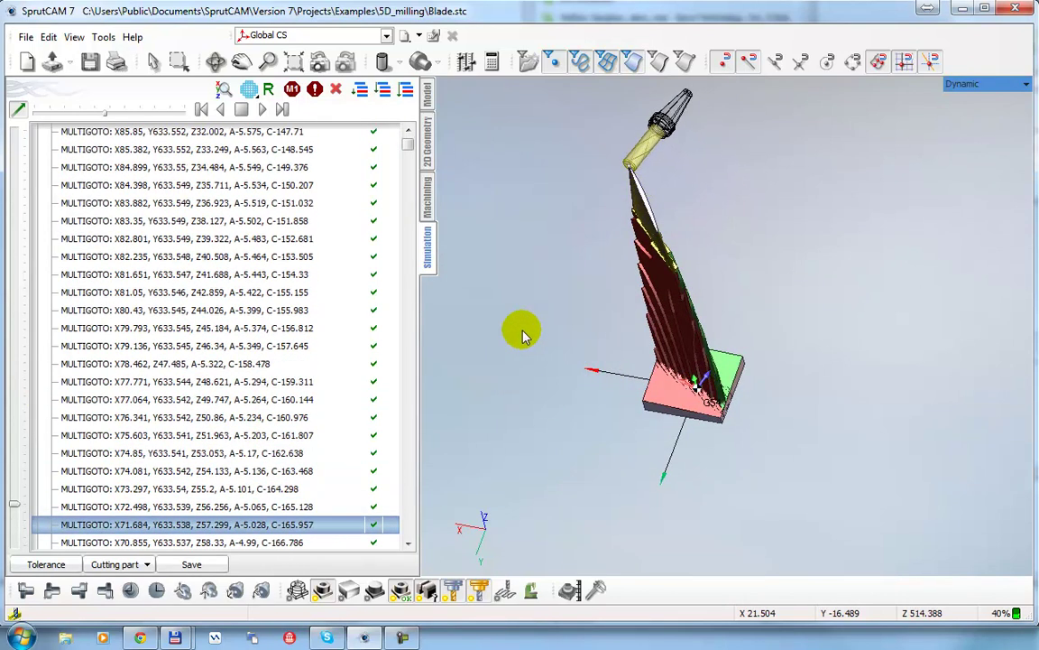
{"action": "scroll", "coordinate": [622, 173], "scroll_direction": "up", "scroll_amount": 6}
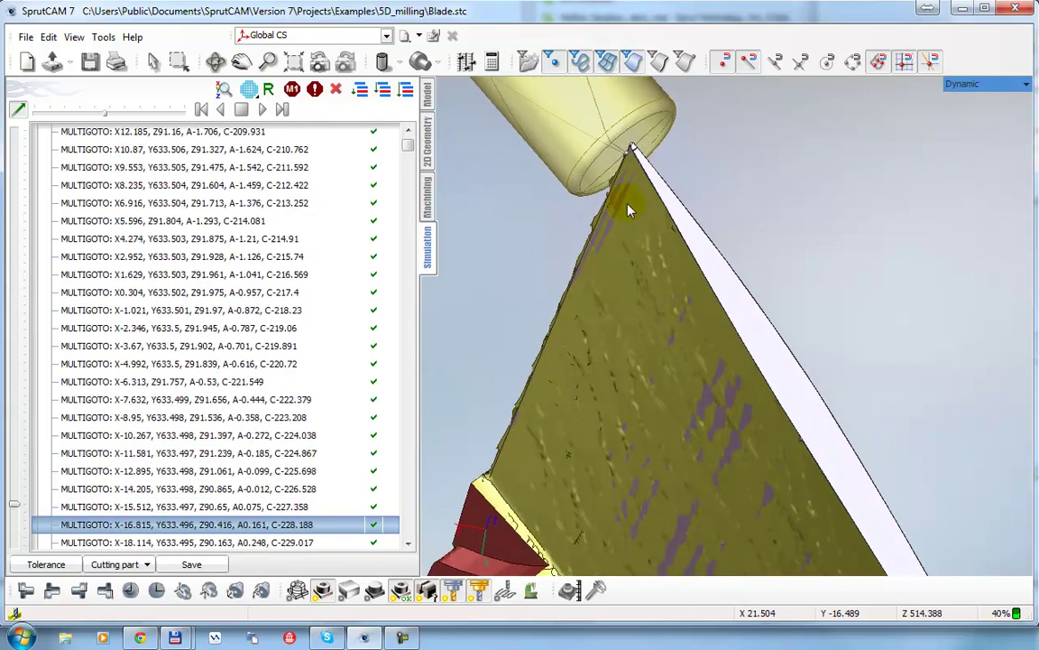
{"action": "scroll", "coordinate": [622, 212], "scroll_direction": "down", "scroll_amount": 2}
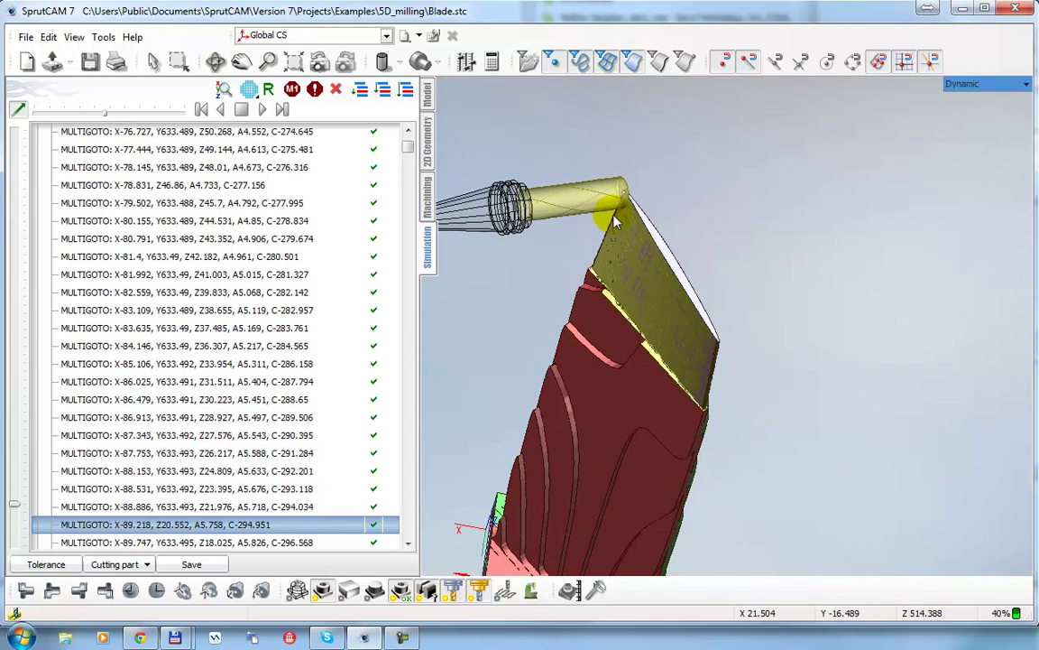
- Set the 5 Axis Multi Surface operation's lead angle to cutting direction to 30
{"action": "left_click", "coordinate": [428, 196]}
{"action": "left_click", "coordinate": [47, 112]}
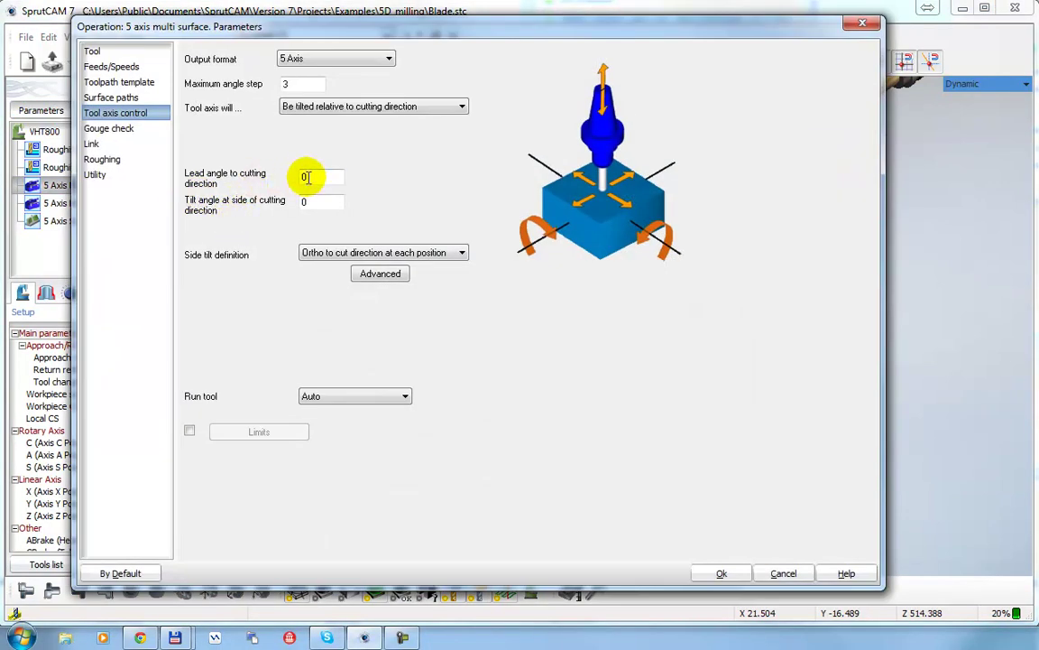
{"action": "left_click", "coordinate": [322, 177]}
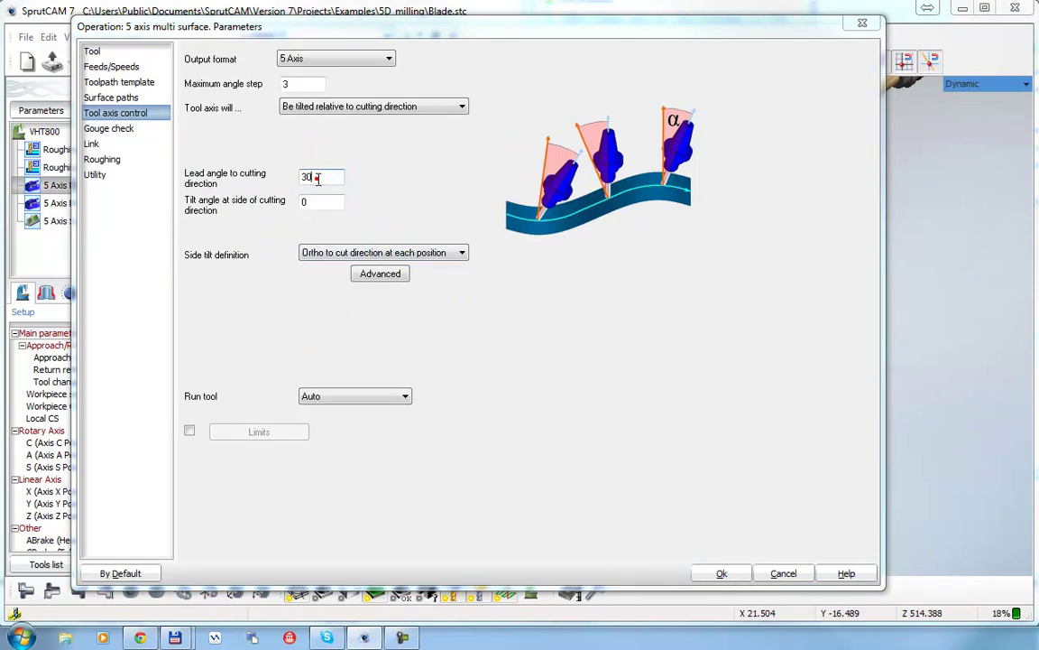
{"action": "left_click", "coordinate": [721, 574]}
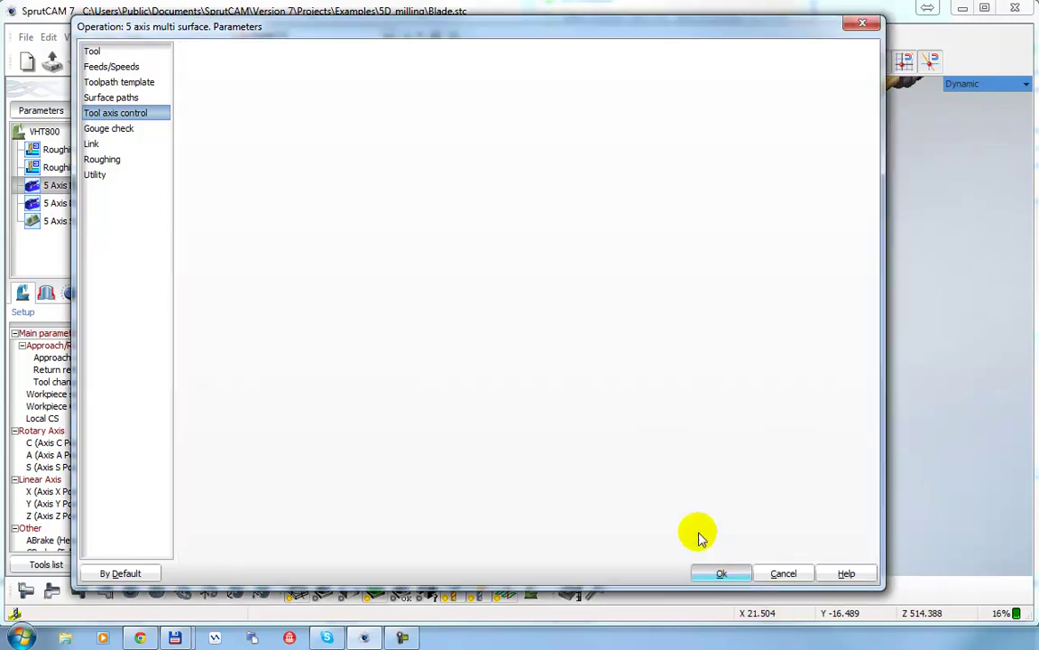
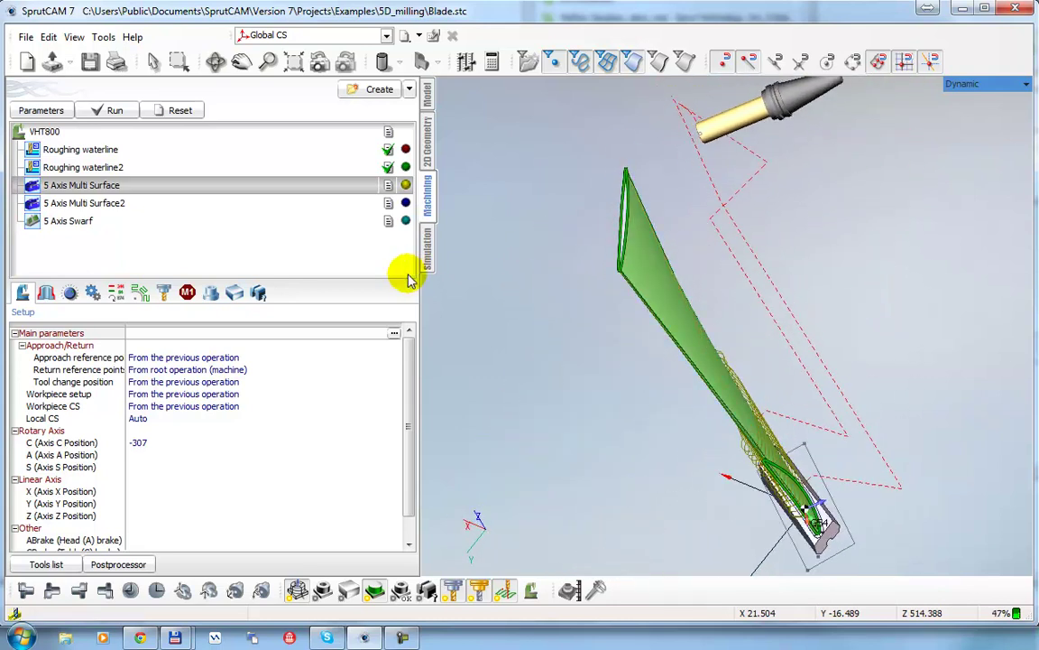
- Step through the first MULTIGOTO moves of 5 Axis Multi Surface in simulation to examine the tool's tilt with the new lead angle
{"action": "right_click_drag", "start_coordinate": [592, 297], "coordinate": [668, 275]}
{"action": "left_click", "coordinate": [427, 242]}
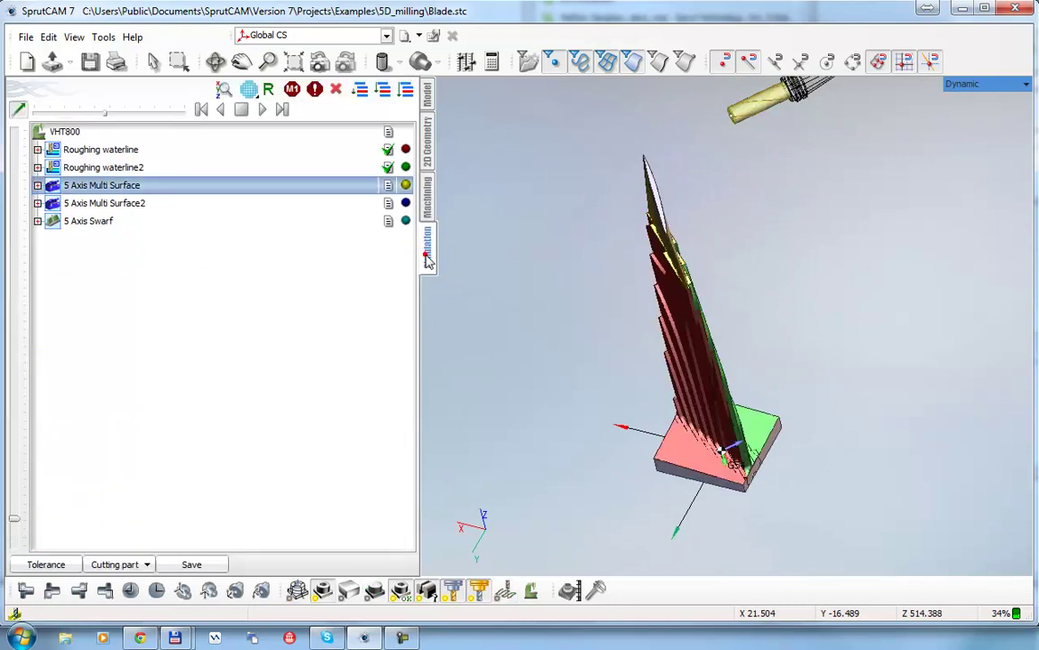
{"action": "left_click", "coordinate": [37, 185]}
{"action": "left_click", "coordinate": [174, 402]}
{"action": "mouse_move", "coordinate": [572, 372]}
{"action": "right_mouse_down"}
{"action": "mouse_move", "coordinate": [598, 332]}
{"action": "mouse_move", "coordinate": [511, 399]}
{"action": "mouse_move", "coordinate": [533, 366]}
{"action": "right_mouse_up"}
{"action": "key", "text": "Down"}
{"action": "key", "text": "Down"}
{"action": "key", "text": "Down"}
{"action": "key", "text": "Down"}
{"action": "key", "text": "Down"}
{"action": "key", "text": "Down"}
{"action": "key", "text": "Down"}
{"action": "key", "text": "Down"}
{"action": "key", "text": "Down"}
{"action": "key", "text": "Down"}
{"action": "key", "text": "Down"}
{"action": "key", "text": "Down"}
{"action": "key", "text": "Down"}
{"action": "key", "text": "Down"}
{"action": "key", "text": "Down"}
{"action": "key", "text": "Down"}
{"action": "key", "text": "Down"}
{"action": "key", "text": "Down"}
{"action": "key", "text": "Down"}
{"action": "key", "text": "Down"}
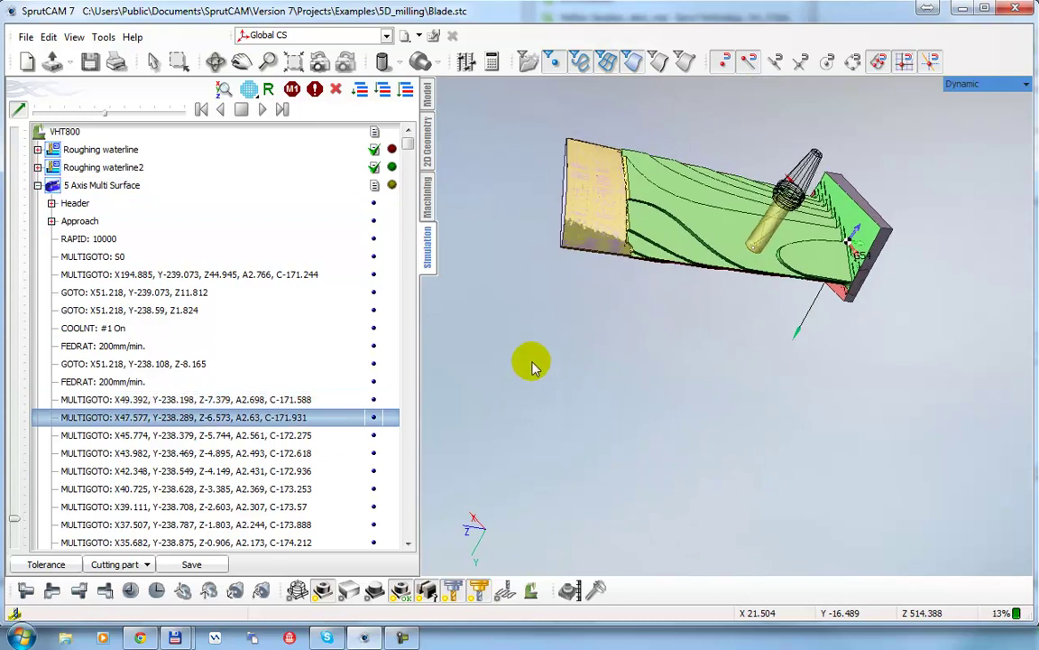
- Hide the simulated machining result and display the toolpath on the blade model
{"action": "right_click_drag", "start_coordinate": [760, 284], "coordinate": [692, 270]}
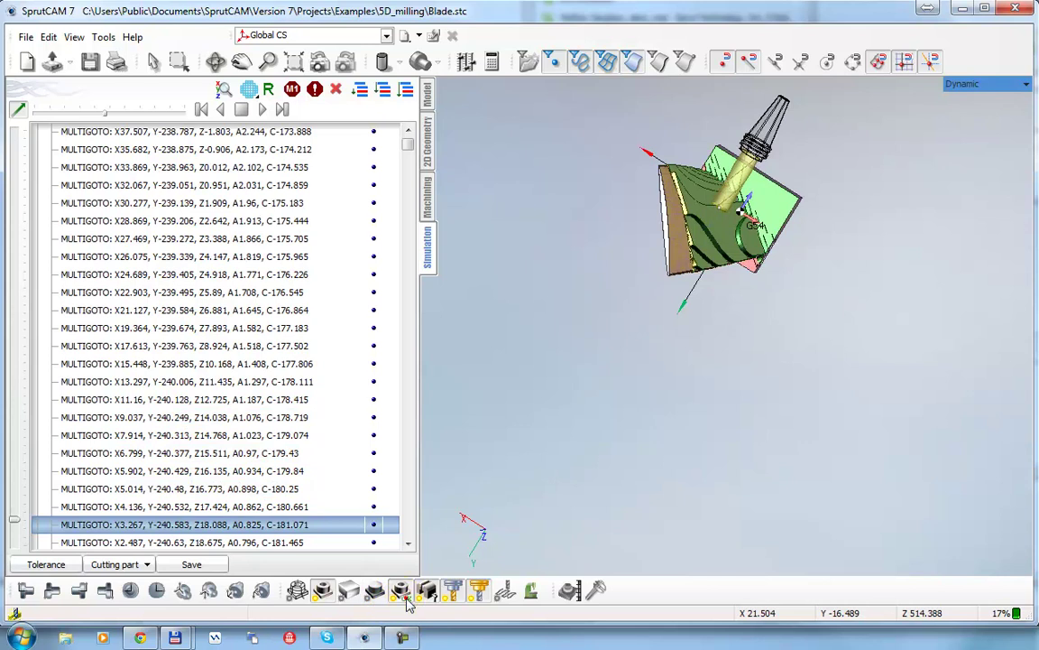
{"action": "right_click_drag", "start_coordinate": [623, 226], "coordinate": [691, 248]}
{"action": "scroll", "coordinate": [758, 251], "scroll_direction": "up", "scroll_amount": 3}
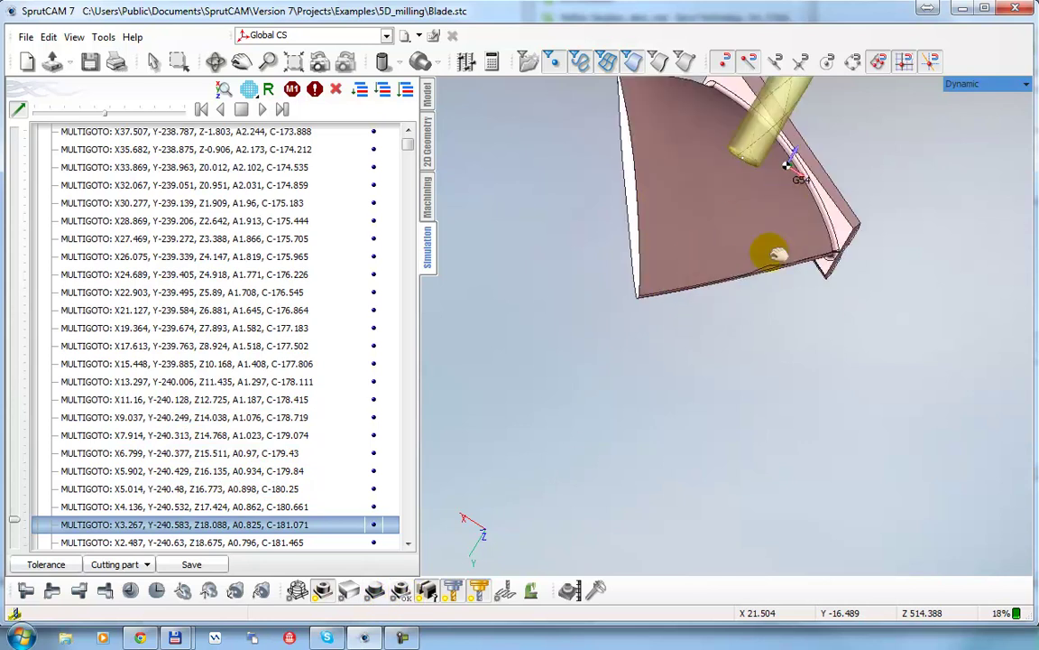
{"action": "left_click", "coordinate": [505, 591]}
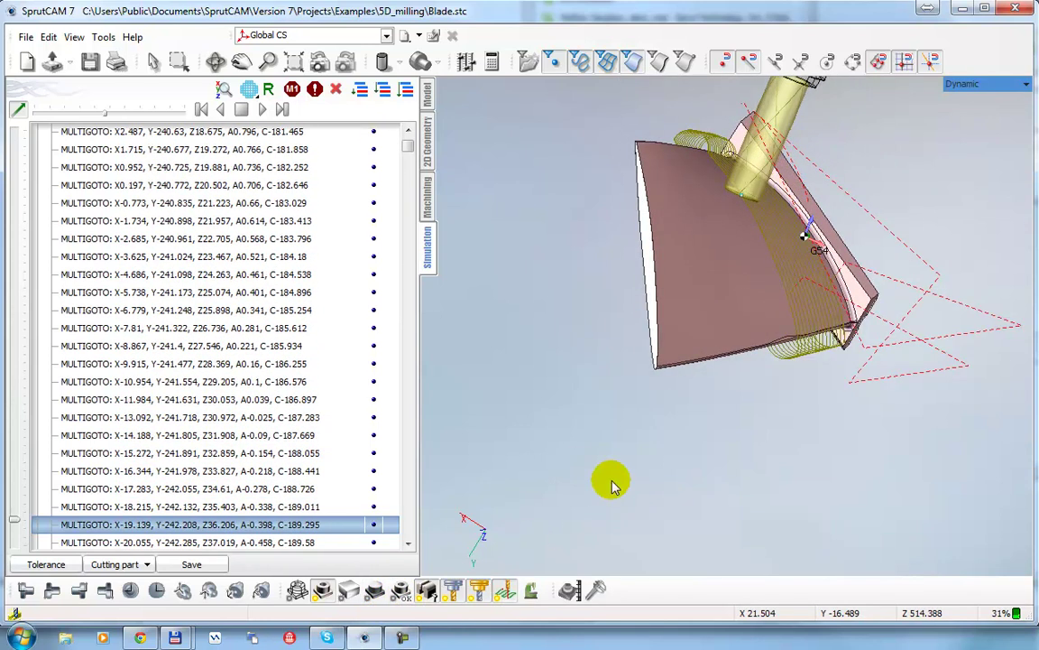
- Examine the tilted tool following the toolpath around the blade's root from several sides
{"action": "scroll", "coordinate": [633, 399], "scroll_direction": "down", "scroll_amount": 3}
{"action": "right_click_drag", "start_coordinate": [638, 380], "coordinate": [638, 406]}
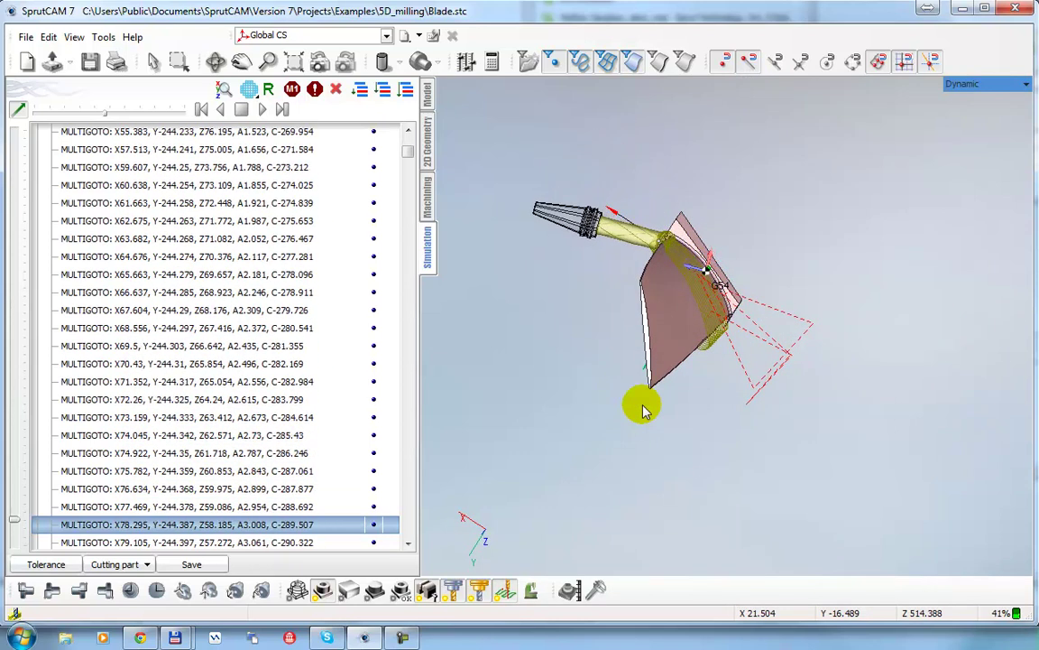
{"action": "right_click_drag", "start_coordinate": [612, 353], "coordinate": [607, 300]}
{"action": "scroll", "coordinate": [614, 289], "scroll_direction": "up", "scroll_amount": 3}
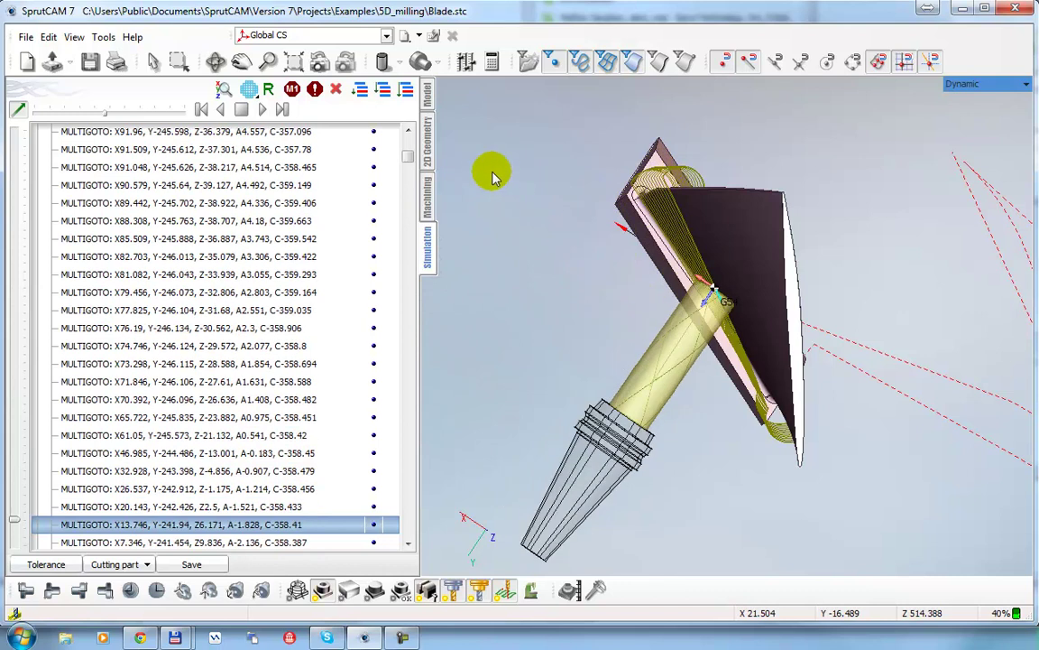
- Set the 5 Axis Multi Surface lead angle to 0 and side tilt angle to 30, and recalculate the toolpath
{"action": "left_click", "coordinate": [426, 197]}
{"action": "left_click", "coordinate": [32, 109]}
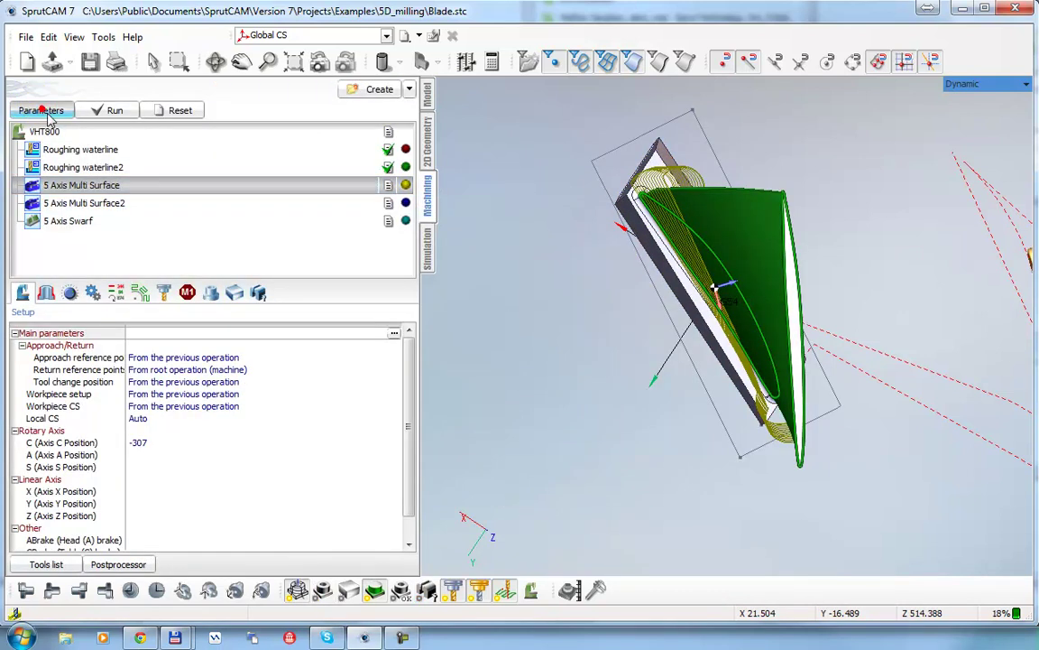
{"action": "double_click", "coordinate": [315, 176]}
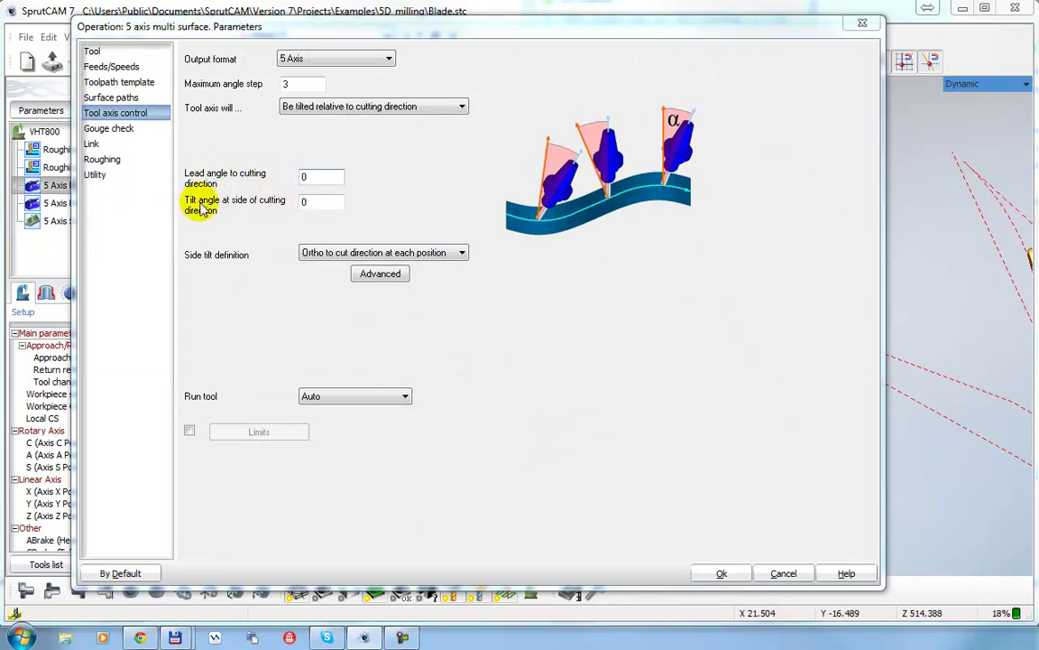
{"action": "double_click", "coordinate": [316, 202]}
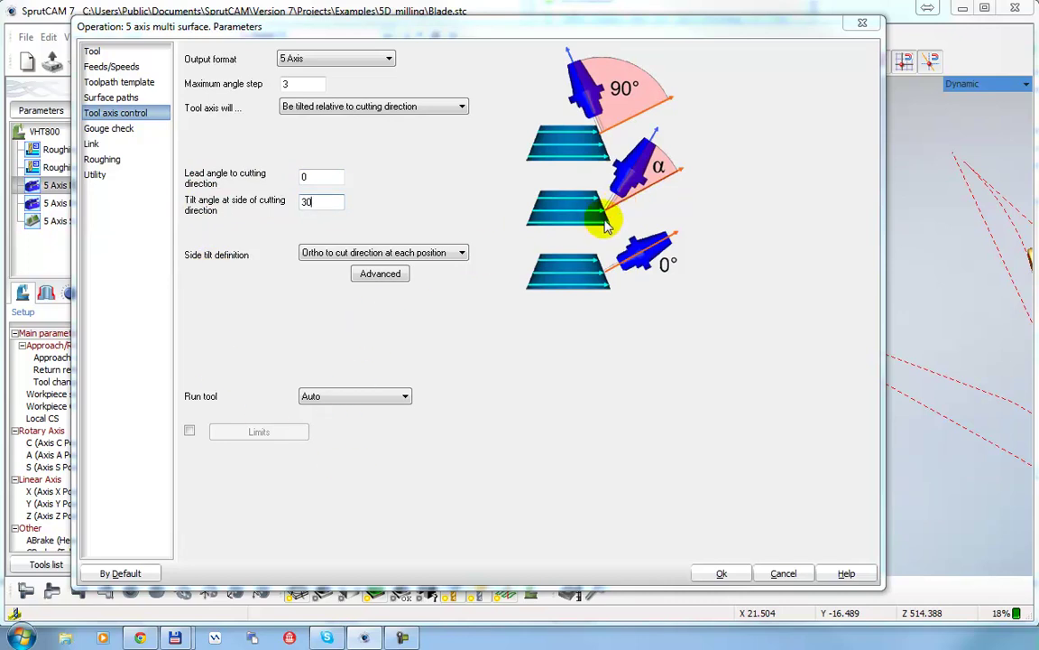
{"action": "left_click", "coordinate": [718, 572]}
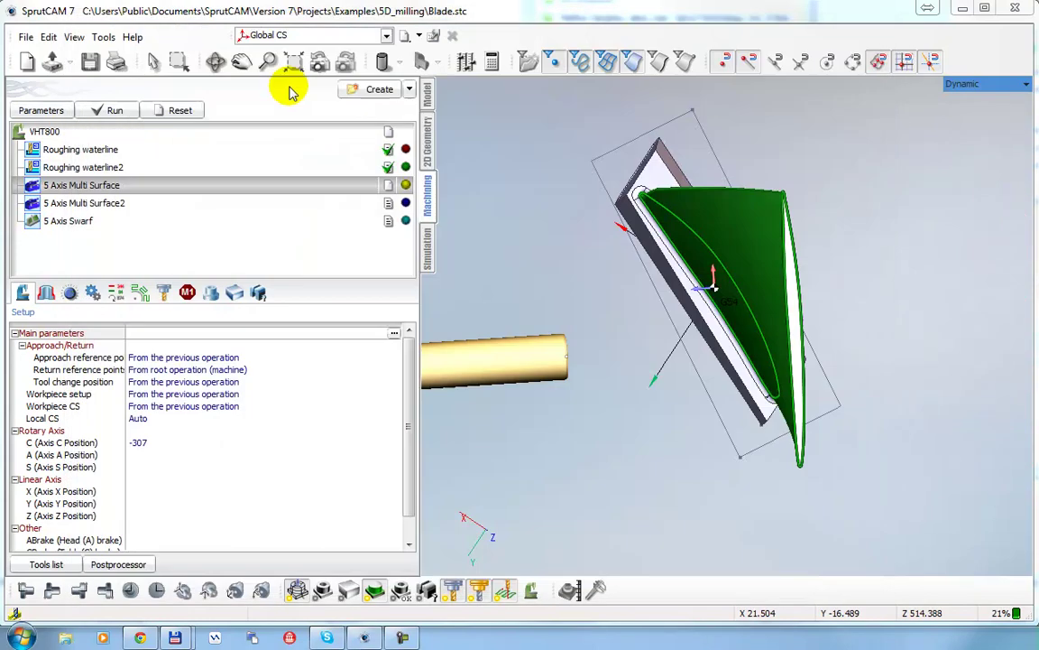
{"action": "left_click", "coordinate": [108, 110]}
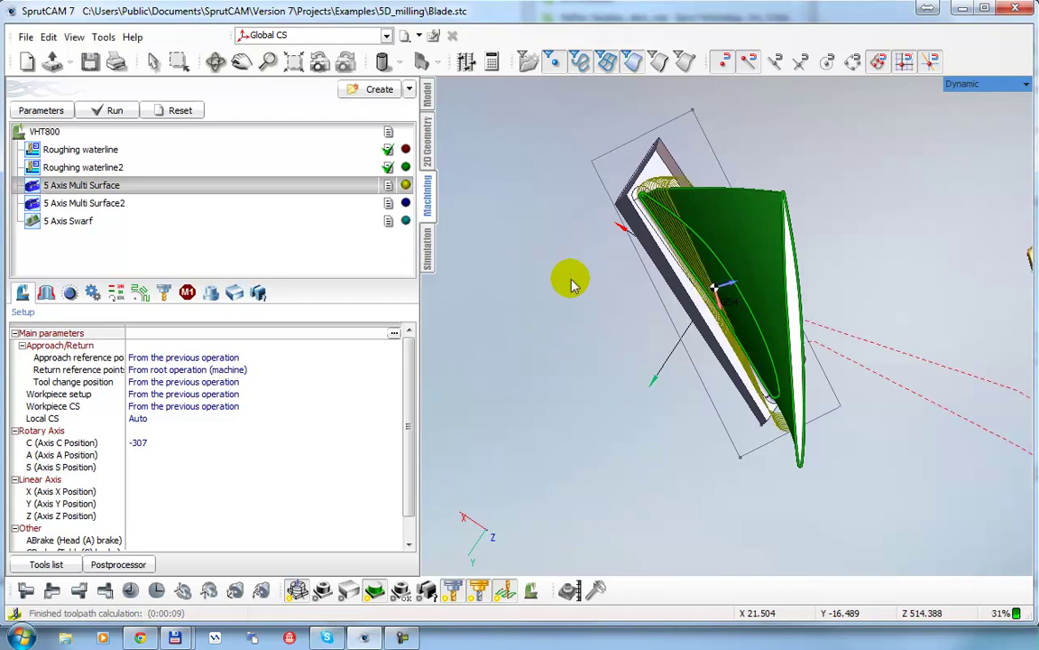
- Simulate the first 5 Axis Multi Surface moves and examine the tool's side tilt along the blade from several sides
{"action": "left_click", "coordinate": [425, 242]}
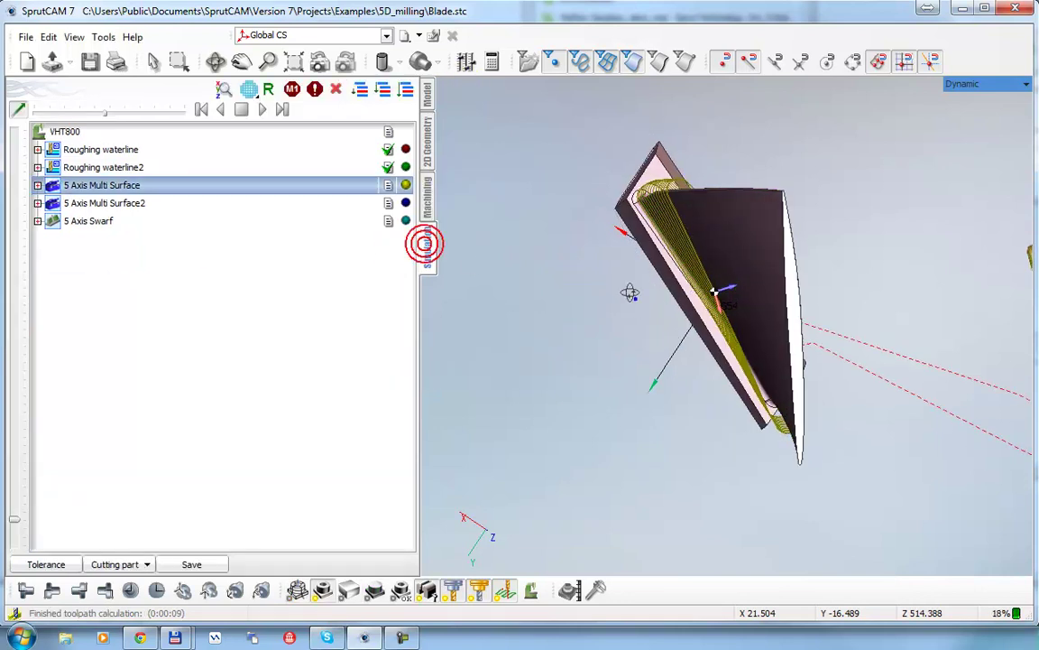
{"action": "right_click_drag", "start_coordinate": [556, 348], "coordinate": [571, 325]}
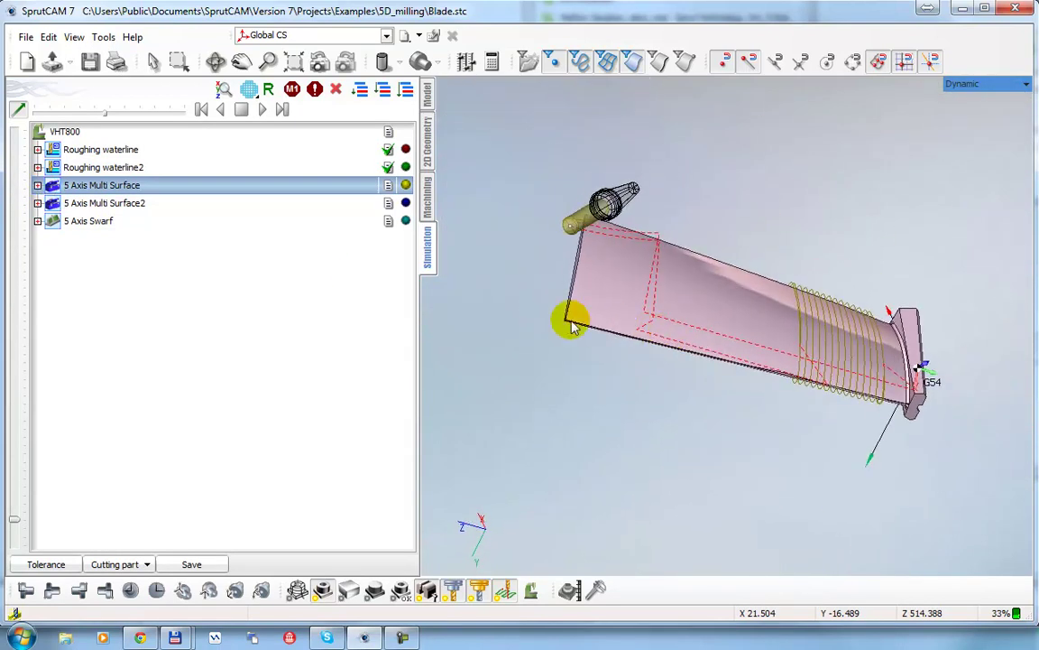
{"action": "left_click", "coordinate": [37, 185]}
{"action": "left_click", "coordinate": [180, 435]}
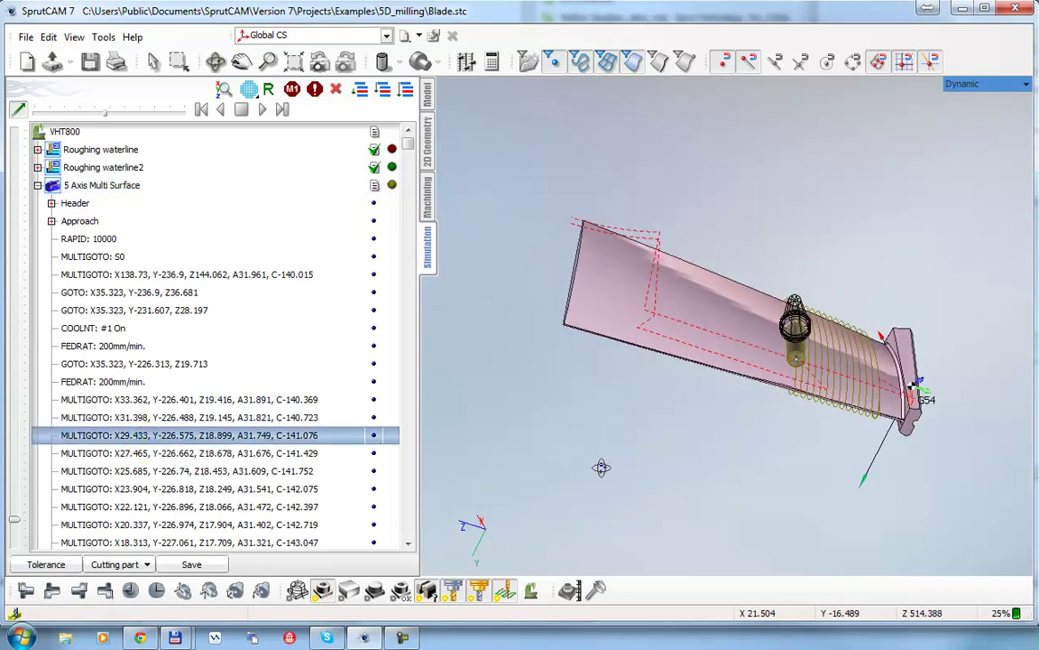
{"action": "right_click_drag", "start_coordinate": [598, 389], "coordinate": [766, 444]}
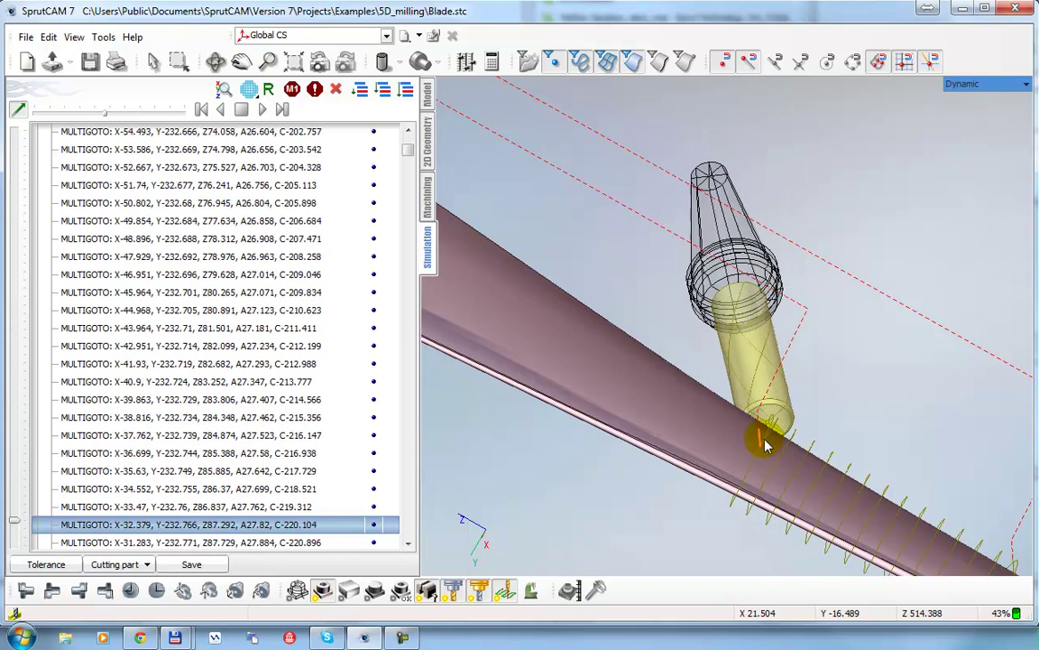
{"action": "scroll", "coordinate": [765, 444], "scroll_direction": "down", "scroll_amount": 5}
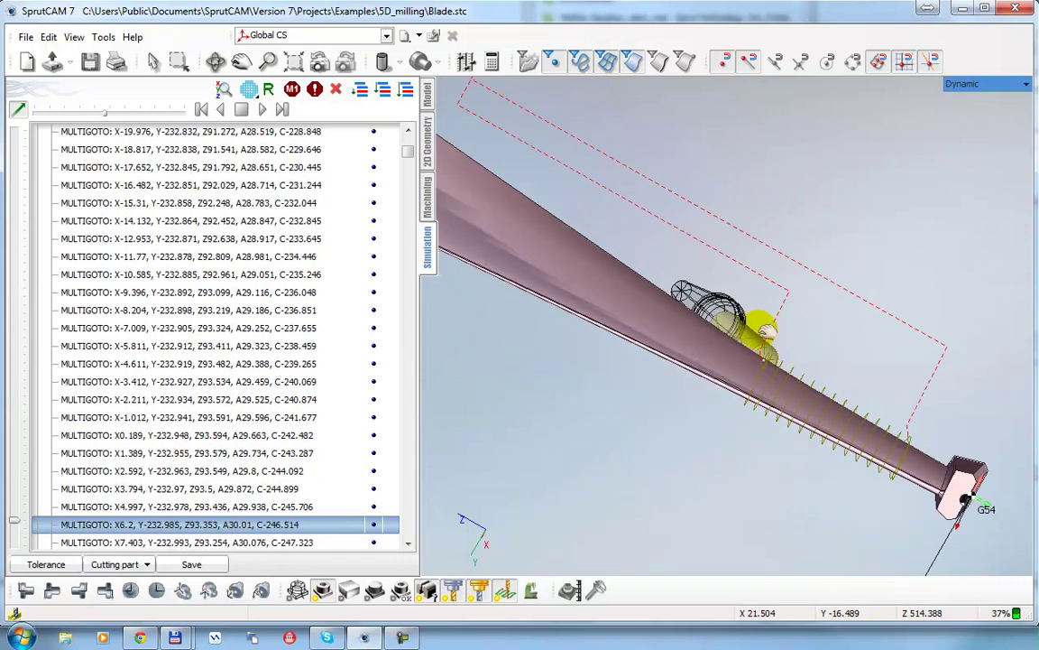
- Set the 5 Axis Multi Surface operation's tilt angle at side of cutting direction to 0
{"action": "left_click", "coordinate": [428, 197]}
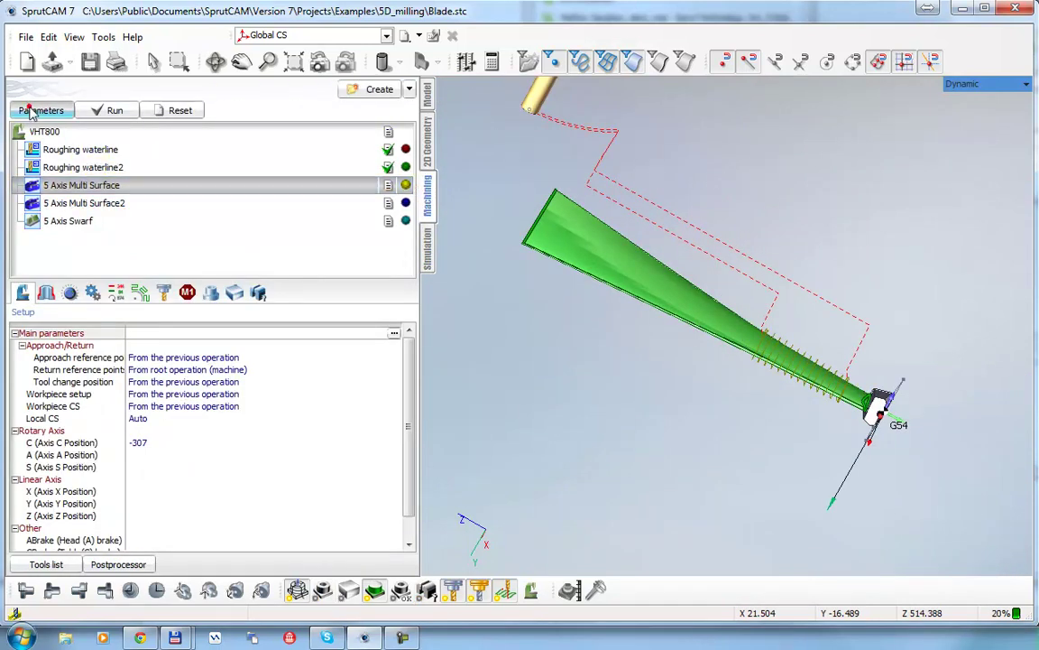
{"action": "left_click", "coordinate": [37, 109]}
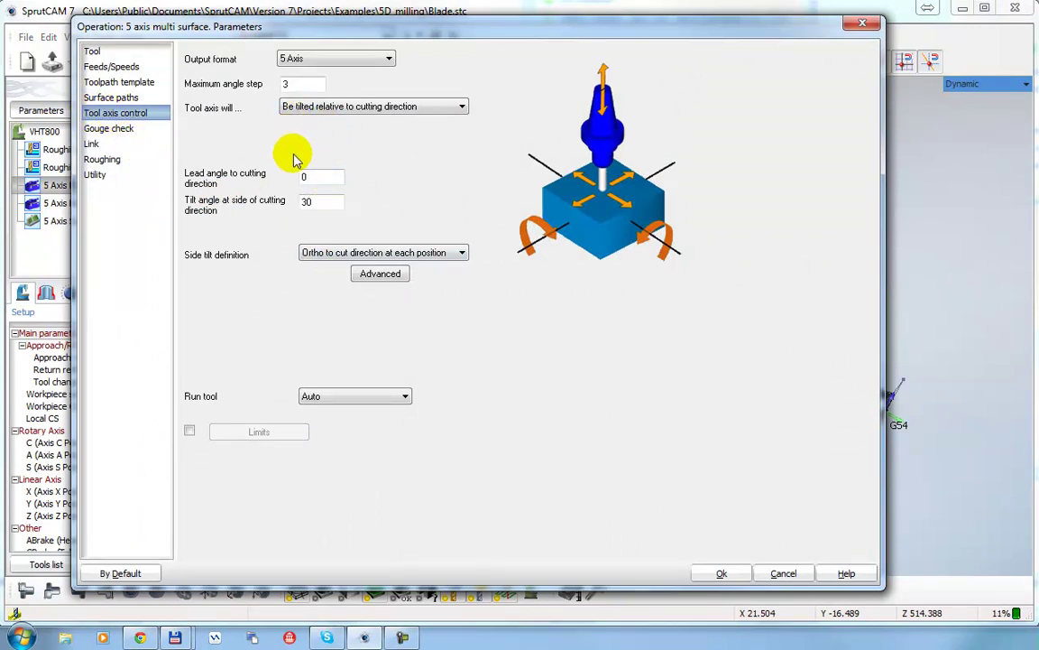
{"action": "left_click", "coordinate": [306, 204]}
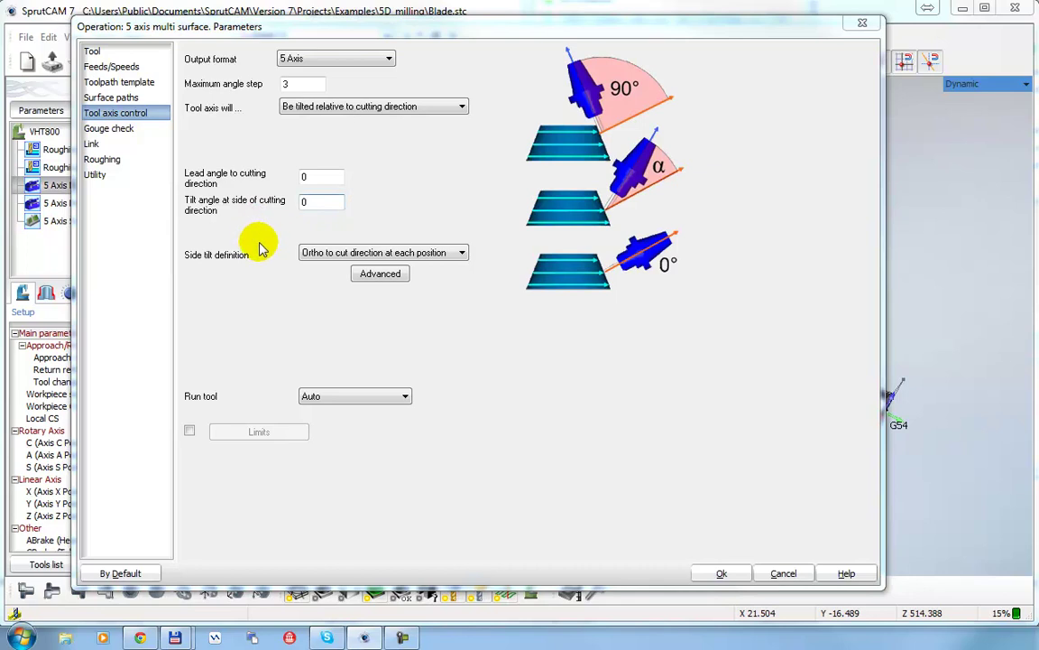
- Examine the first gouge check's status, its flute and shaft options, and the strategies available for avoiding collisions
{"action": "left_click", "coordinate": [107, 130]}
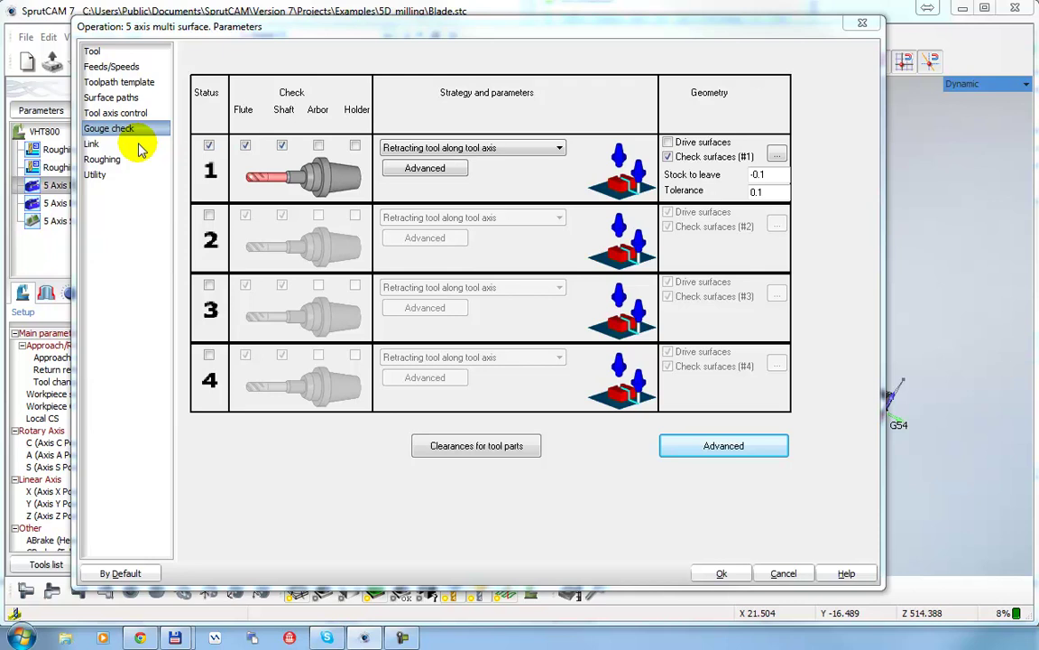
{"action": "left_click", "coordinate": [210, 147]}
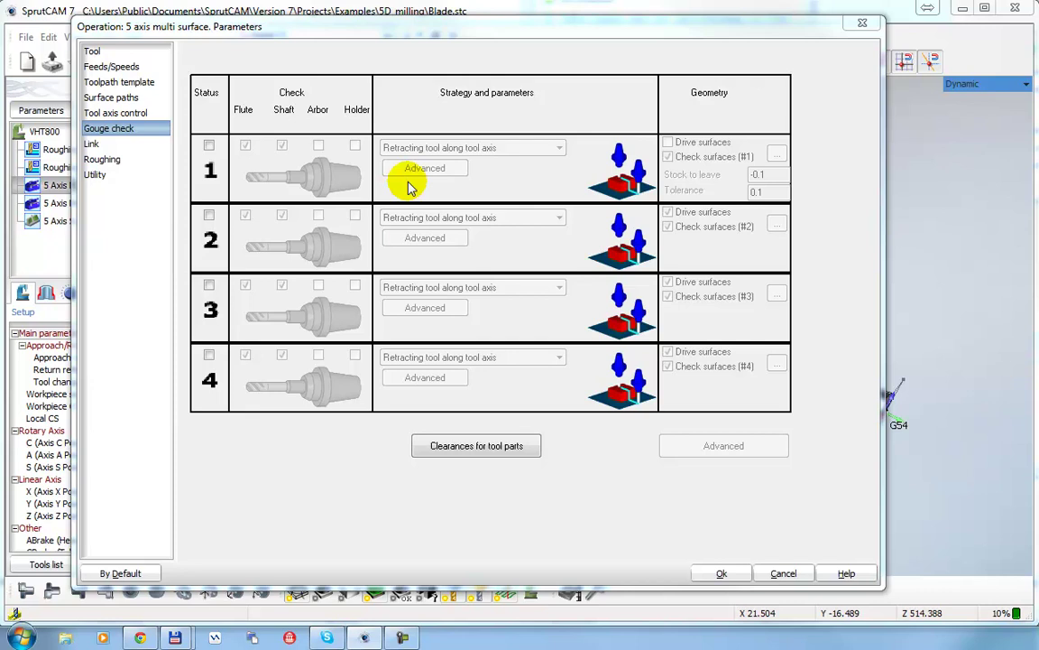
{"action": "left_click", "coordinate": [210, 146]}
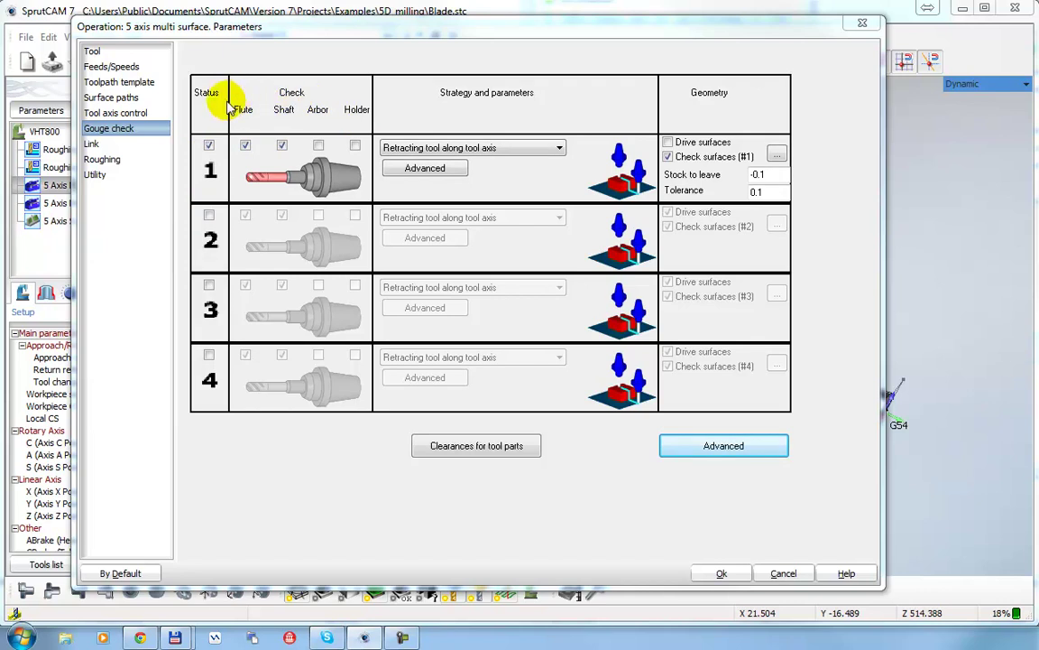
{"action": "left_click", "coordinate": [245, 145]}
{"action": "left_click", "coordinate": [246, 145]}
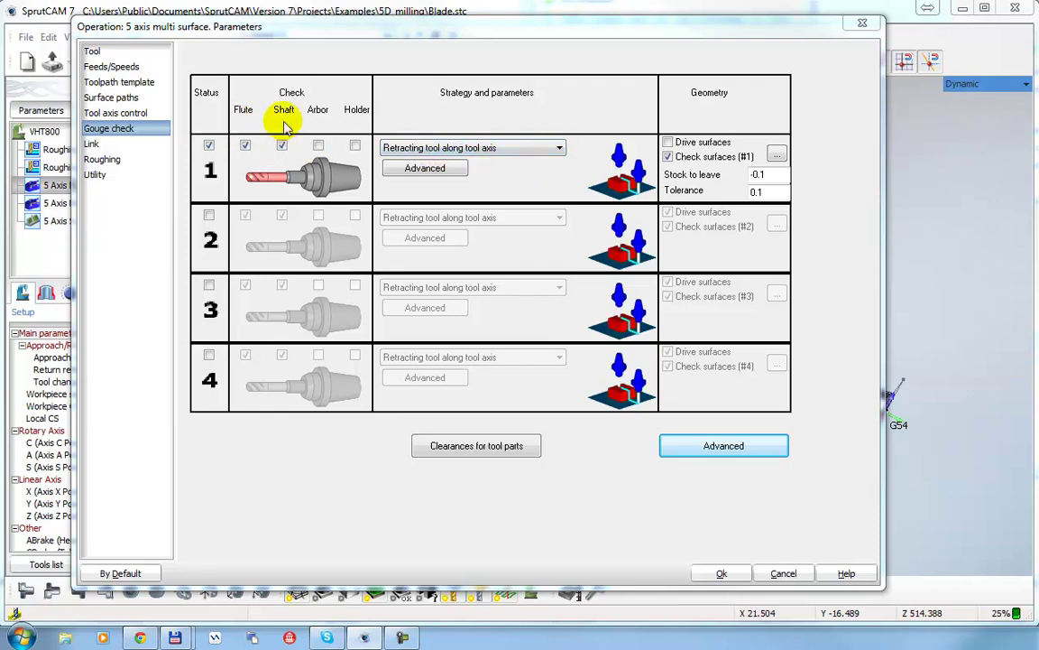
{"action": "left_click", "coordinate": [282, 146]}
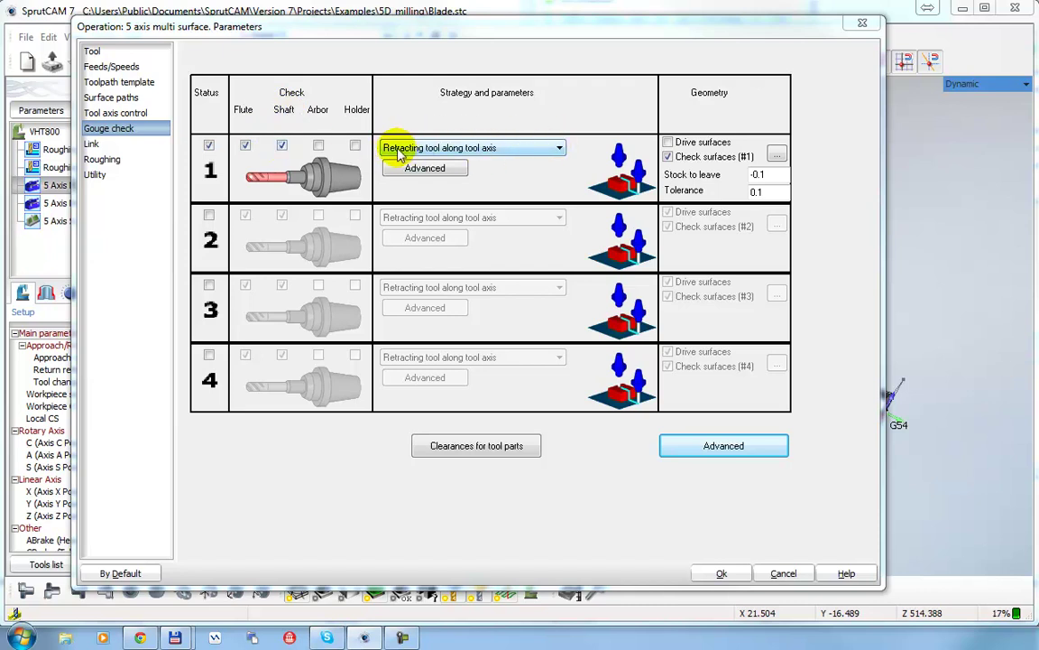
{"action": "left_click", "coordinate": [559, 148]}
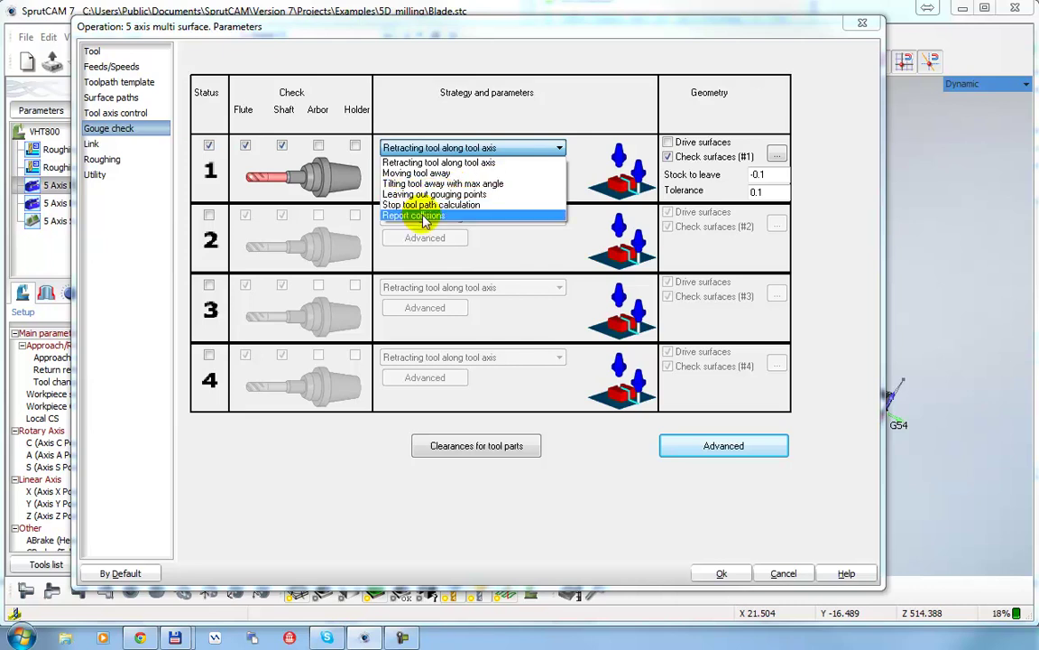
{"action": "left_click", "coordinate": [560, 150]}
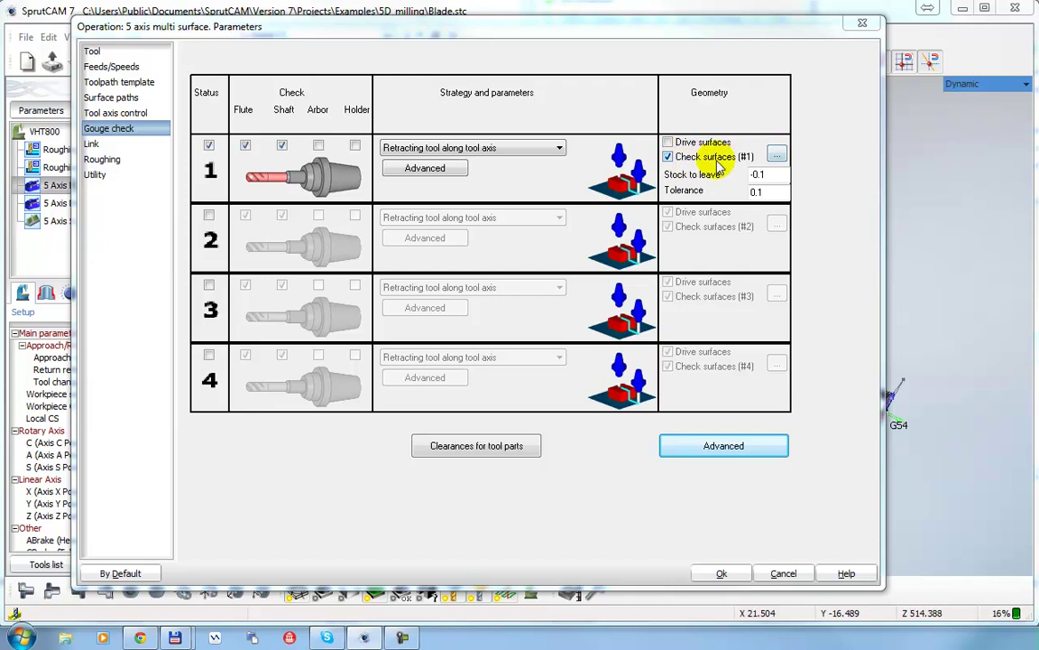
- Inspect which blade faces are assigned as check surfaces of the first gouge check, without changing them
{"action": "left_click", "coordinate": [781, 157]}
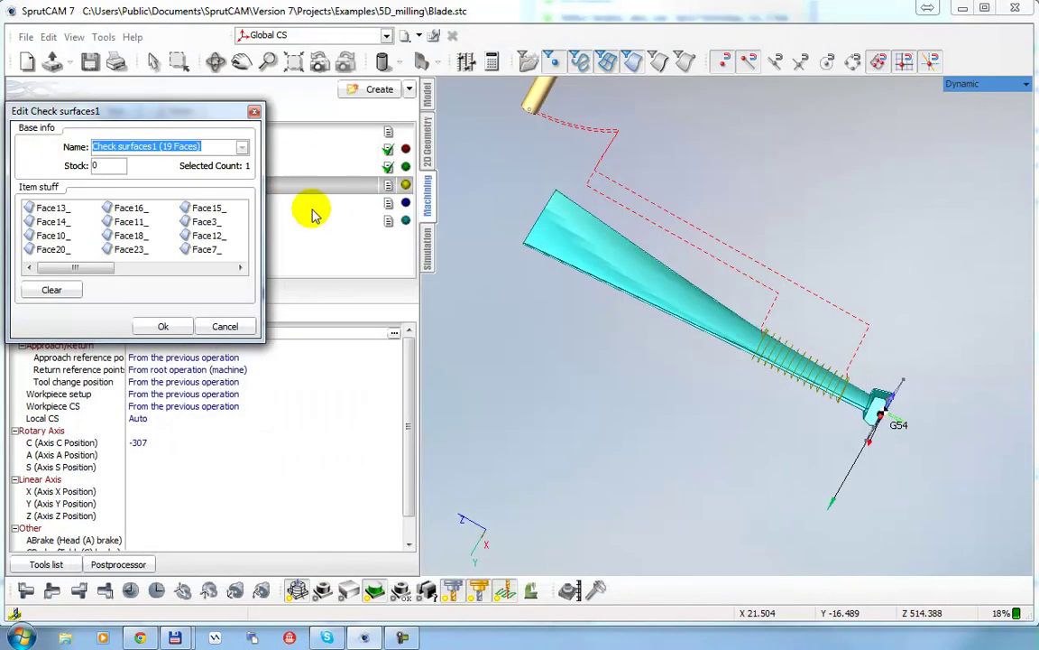
{"action": "mouse_move", "coordinate": [726, 403]}
{"action": "left_mouse_down"}
{"action": "mouse_move", "coordinate": [725, 511]}
{"action": "mouse_move", "coordinate": [691, 289]}
{"action": "left_mouse_up"}
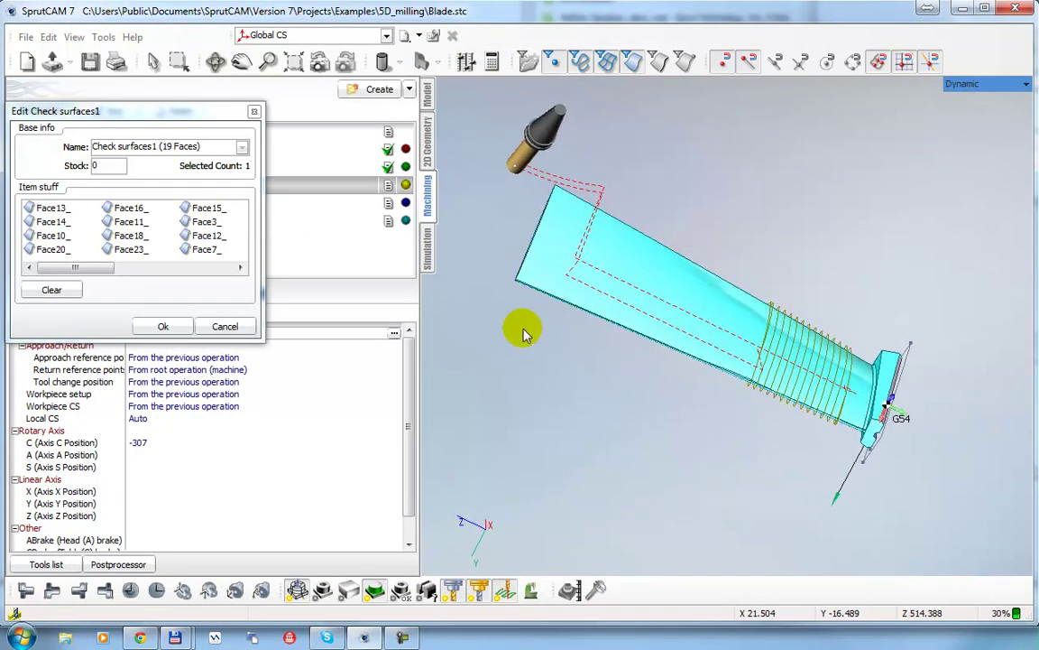
{"action": "left_click", "coordinate": [225, 327]}
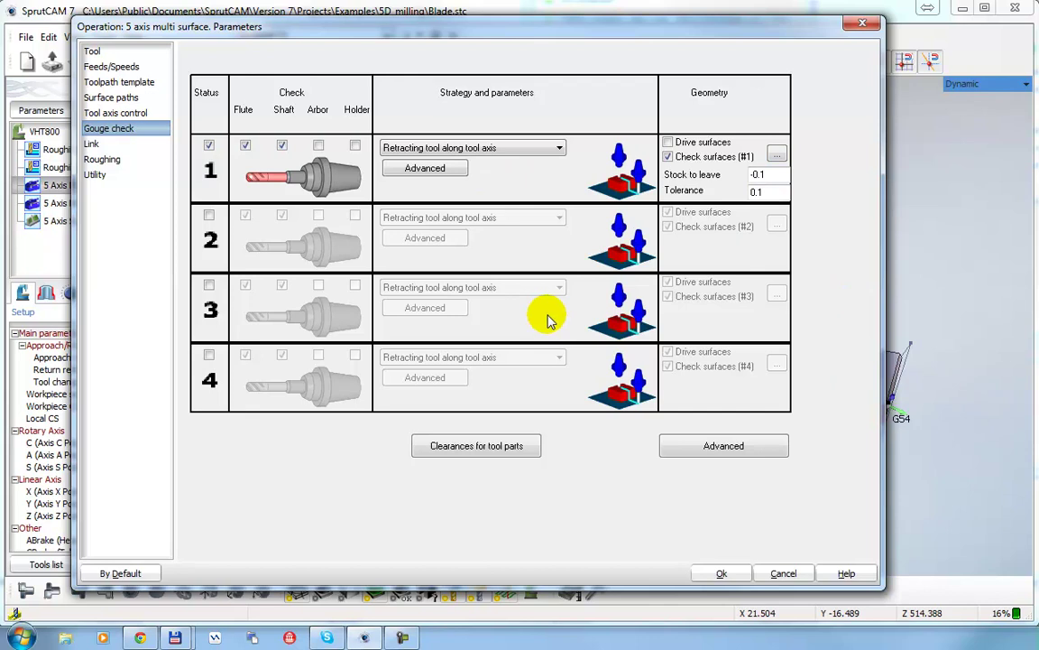
- Enable the second gouge check for arbor and holder only, using the Tilting tool away with max angle strategy
{"action": "left_click", "coordinate": [208, 216]}
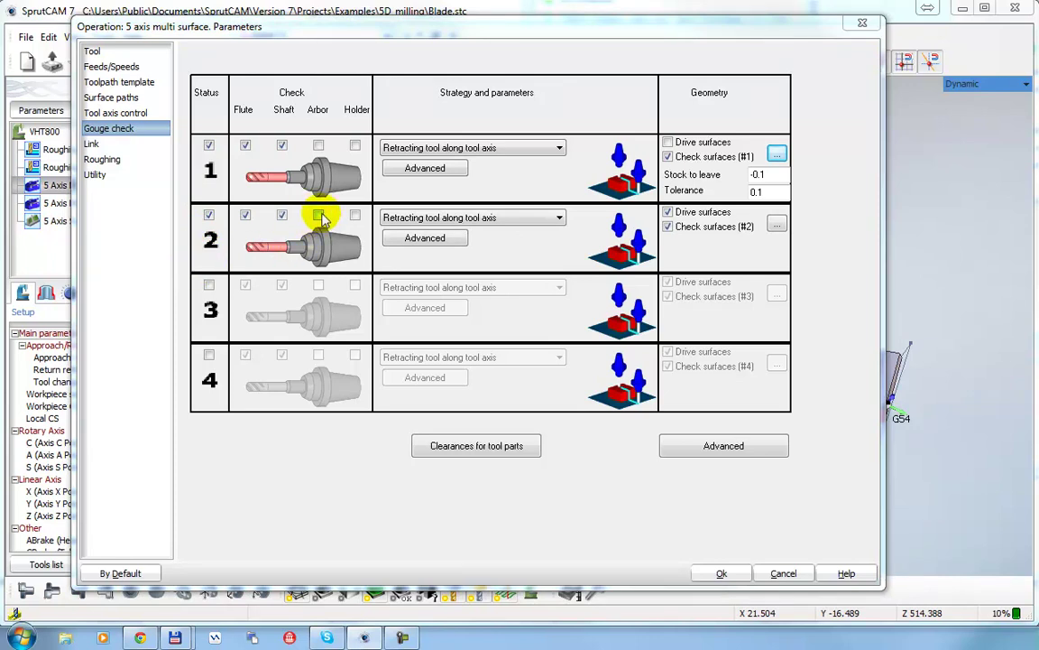
{"action": "left_click", "coordinate": [355, 216]}
{"action": "left_click", "coordinate": [244, 216]}
{"action": "left_click", "coordinate": [281, 215]}
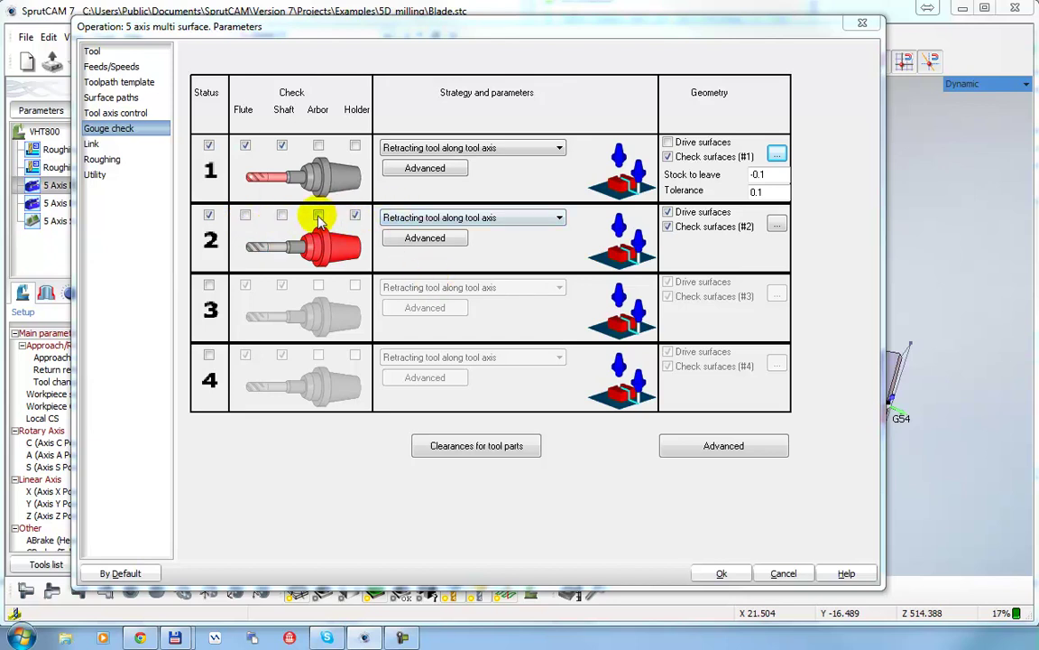
{"action": "left_click", "coordinate": [560, 219]}
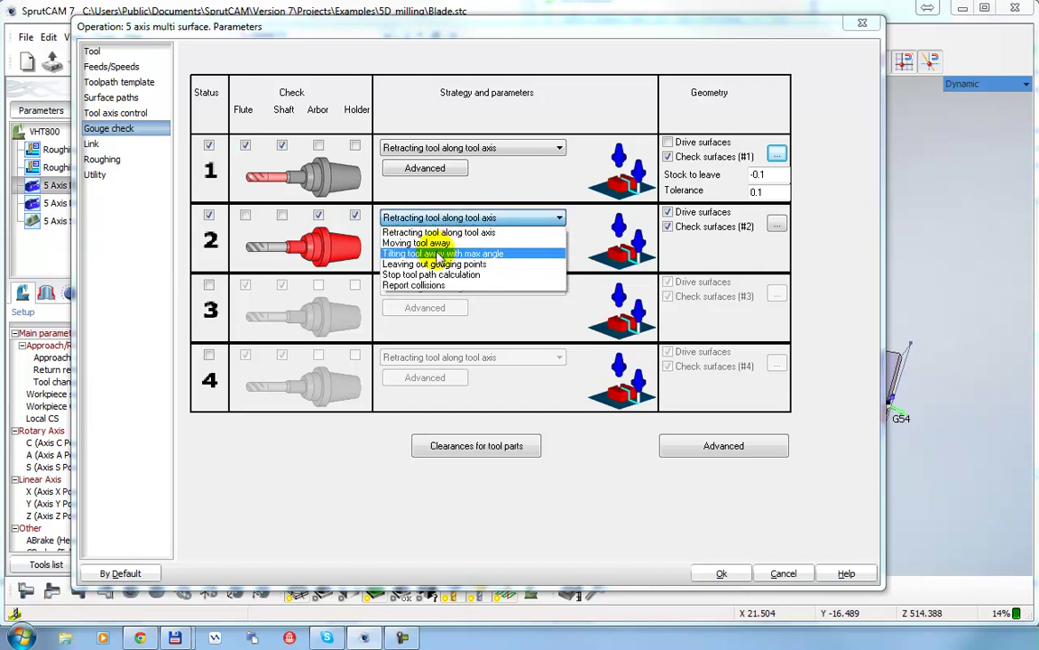
{"action": "left_click", "coordinate": [438, 255]}
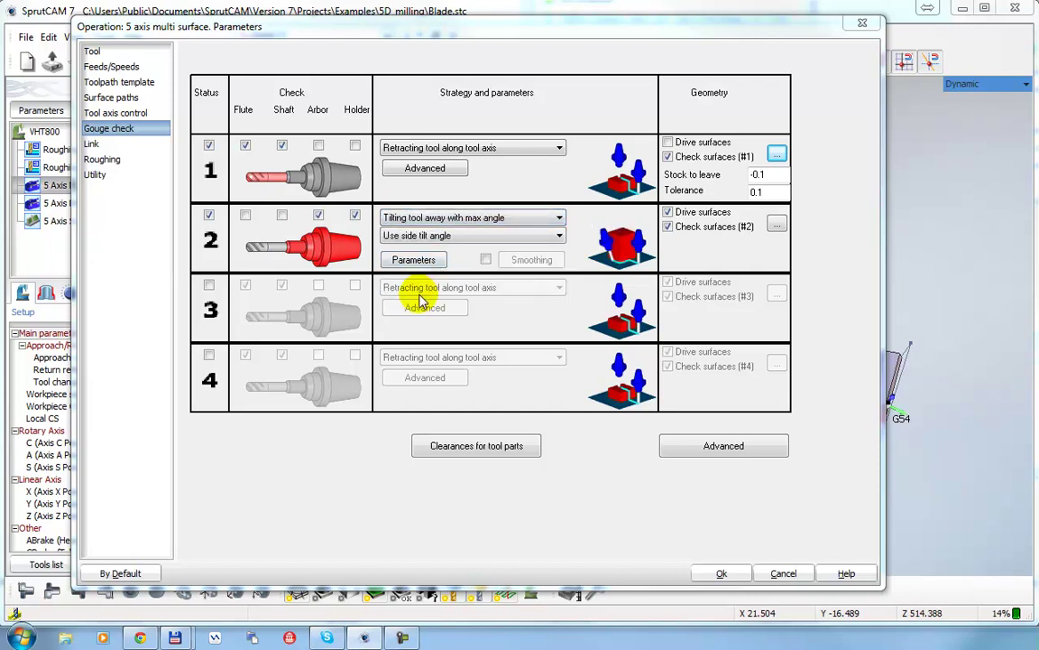
- Assign the whole blade model, including its root, as the check surfaces of the second gouge check
{"action": "left_click", "coordinate": [778, 226]}
{"action": "left_click_drag", "start_coordinate": [483, 157], "coordinate": [951, 492]}
{"action": "left_click", "coordinate": [168, 328]}
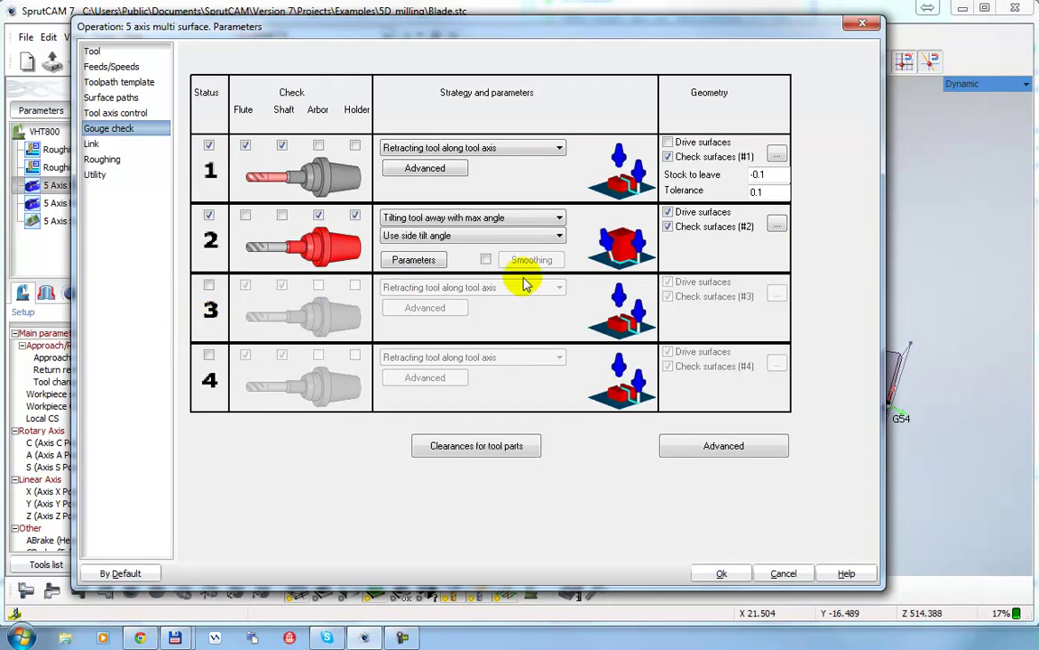
- Set the second gouge check's max. tilt angle to 45 and recalculate the 5 Axis Multi Surface toolpath
{"action": "left_click", "coordinate": [417, 260]}
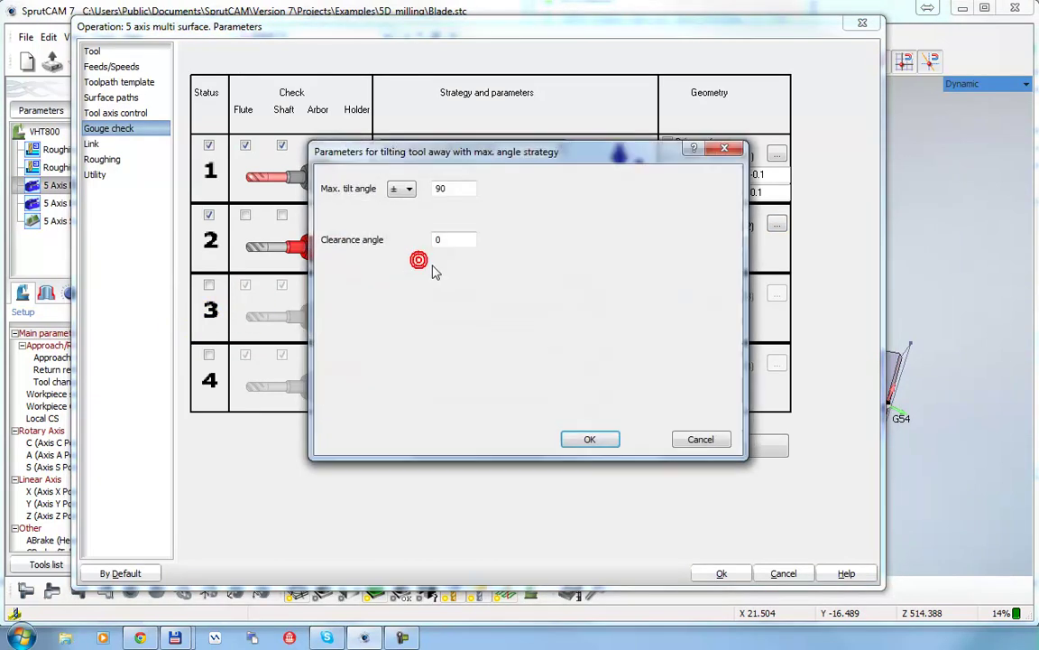
{"action": "double_click", "coordinate": [443, 187]}
{"action": "type", "text": "45"}
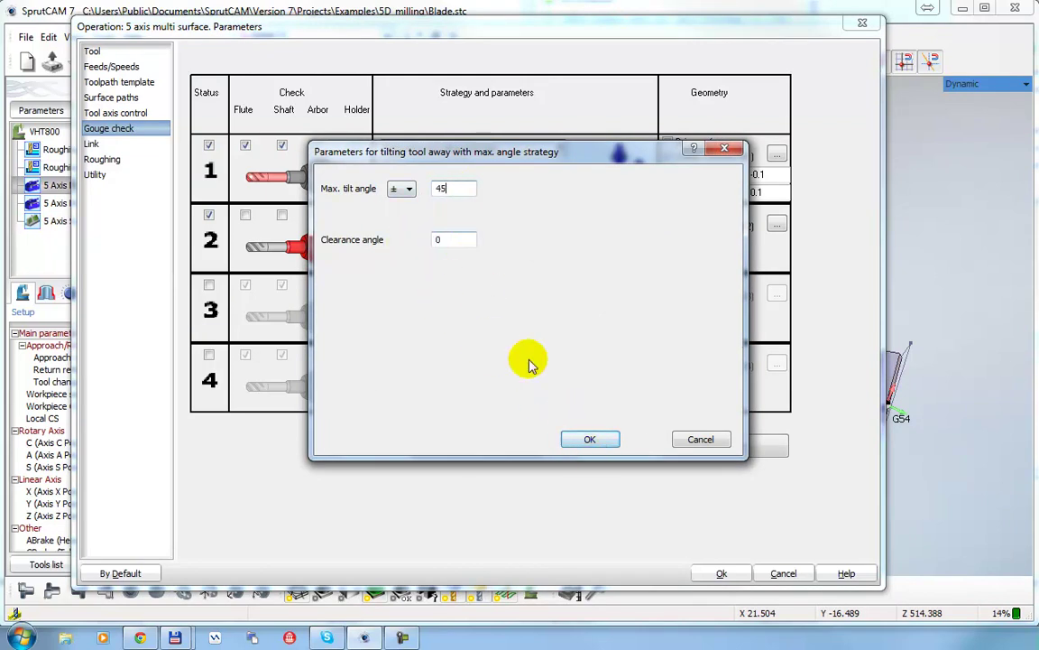
{"action": "left_click", "coordinate": [589, 440]}
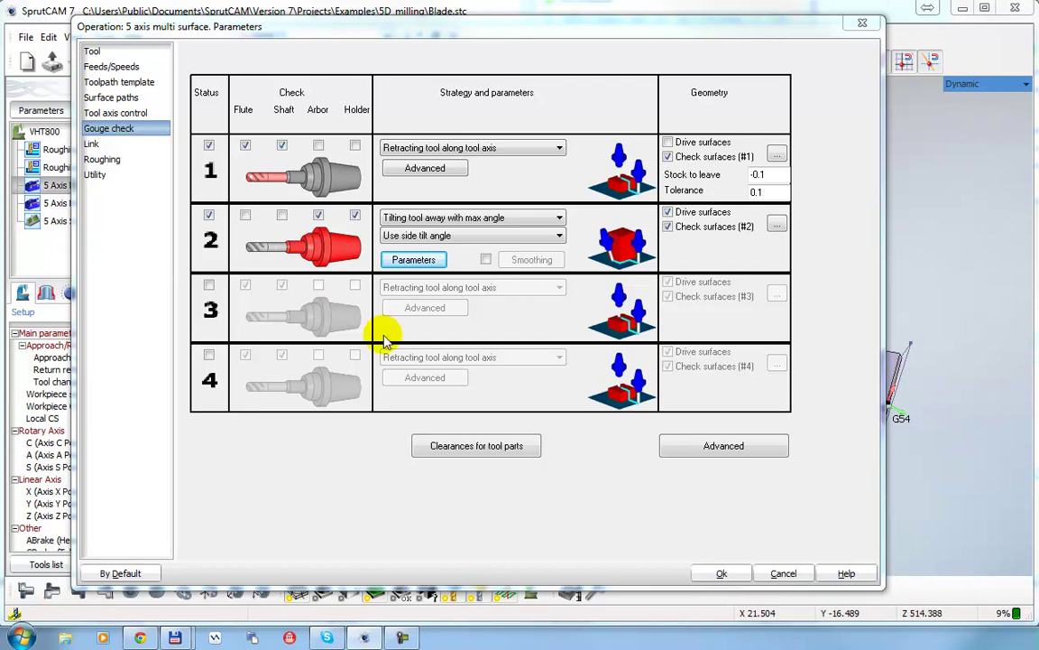
{"action": "left_click", "coordinate": [732, 573]}
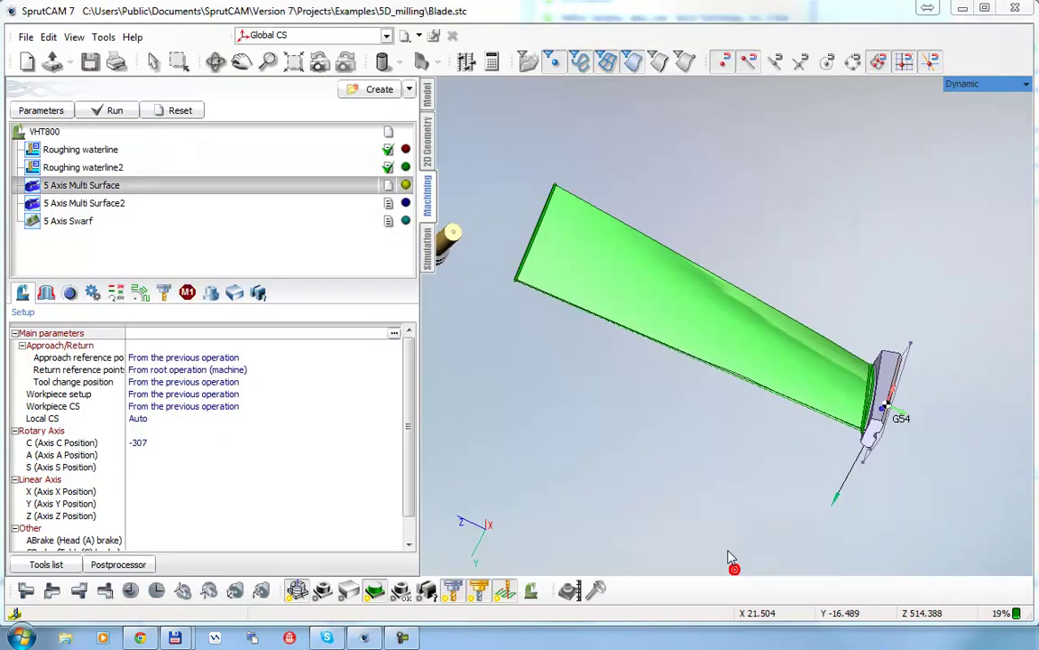
{"action": "left_click", "coordinate": [99, 109]}
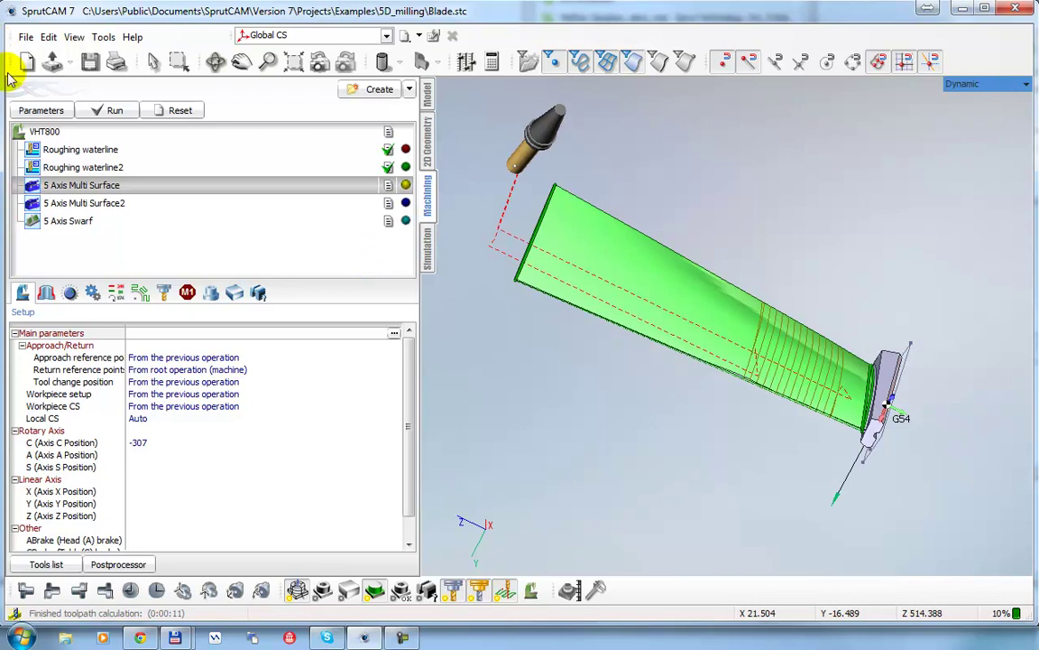
- Review the Link settings for entry/exit, gaps and slice links in the 5 Axis Multi Surface operation
{"action": "left_click", "coordinate": [47, 111]}
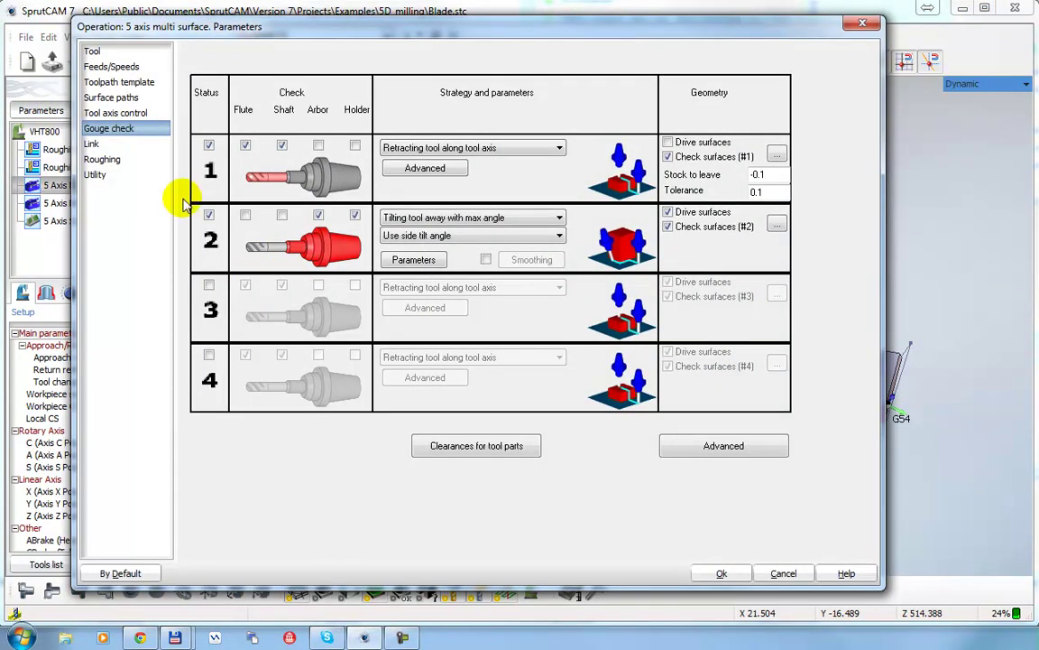
{"action": "left_click", "coordinate": [94, 144]}
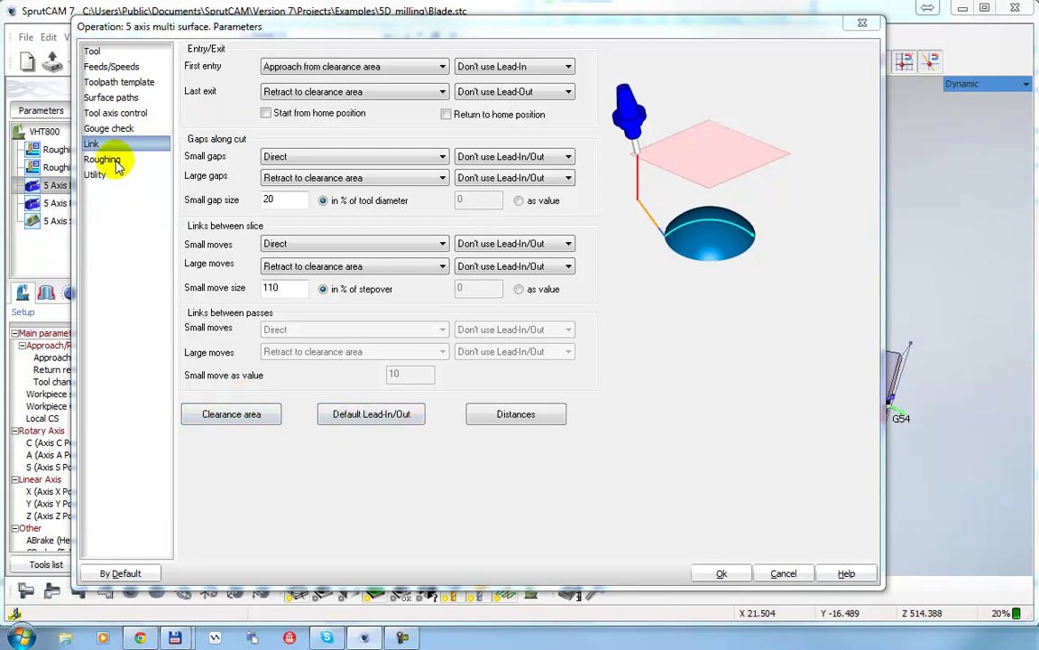
- Disable the second gouge check of the 5 Axis Multi Surface operation
{"action": "left_click", "coordinate": [107, 128]}
{"action": "left_click", "coordinate": [207, 217]}
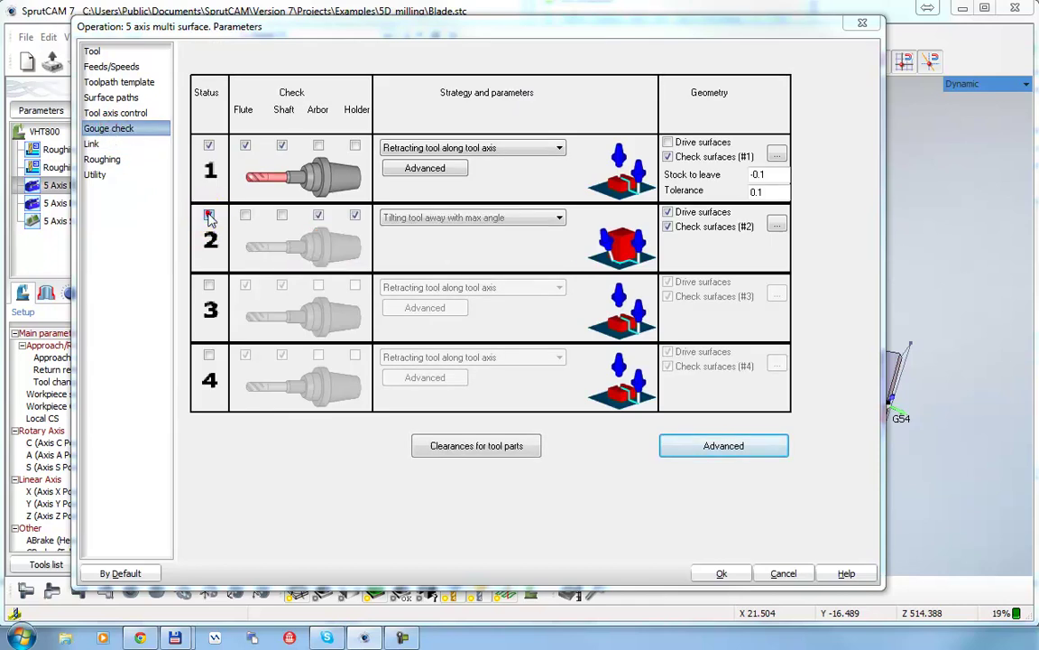
- Review the clearance area and default lead-in/lead-out settings of the operation's links, leaving both dialogs without changes
{"action": "left_click", "coordinate": [93, 143]}
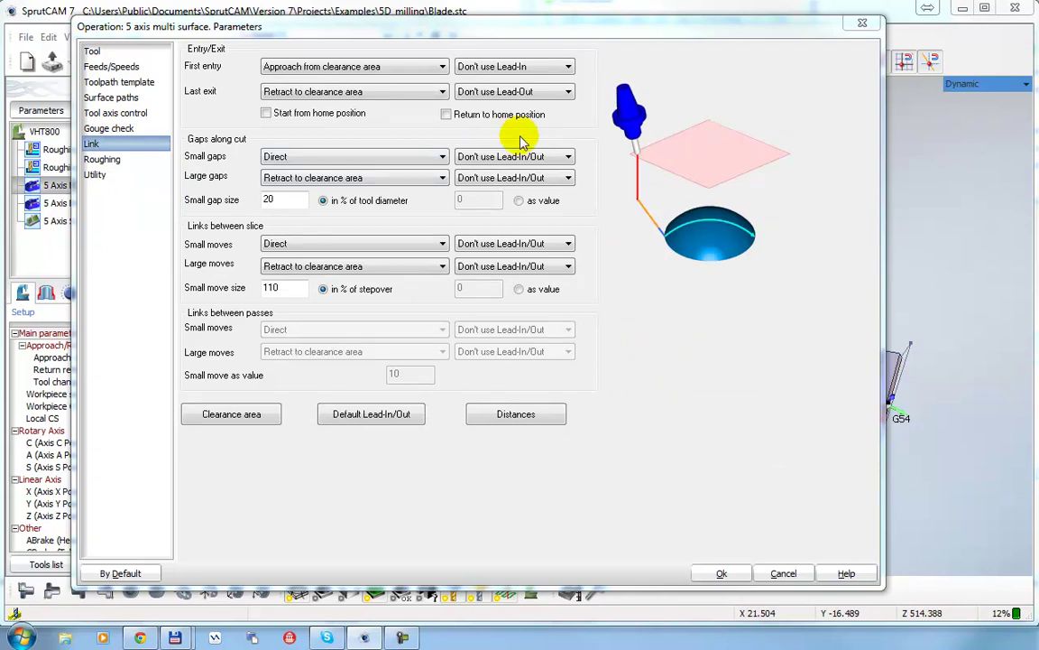
{"action": "left_click", "coordinate": [227, 421]}
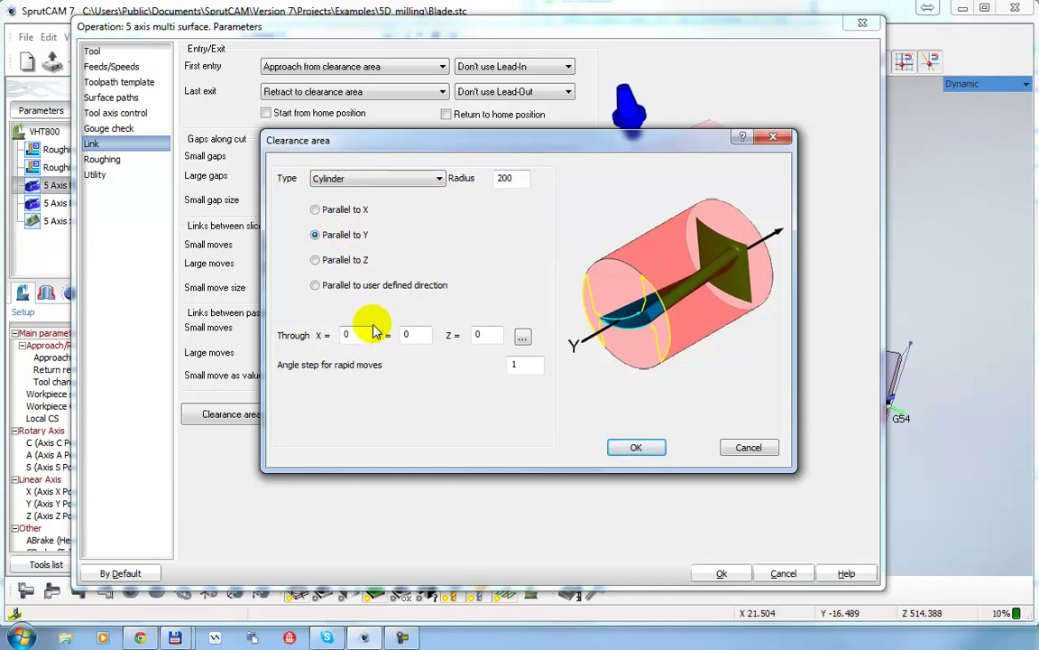
{"action": "left_click", "coordinate": [749, 447]}
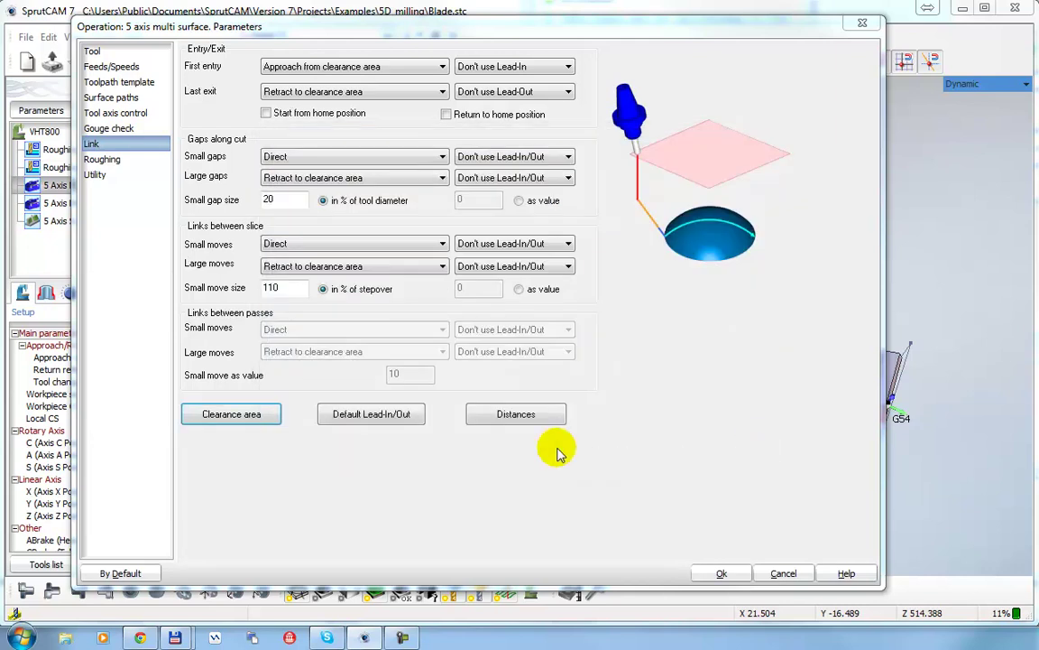
{"action": "left_click", "coordinate": [371, 416]}
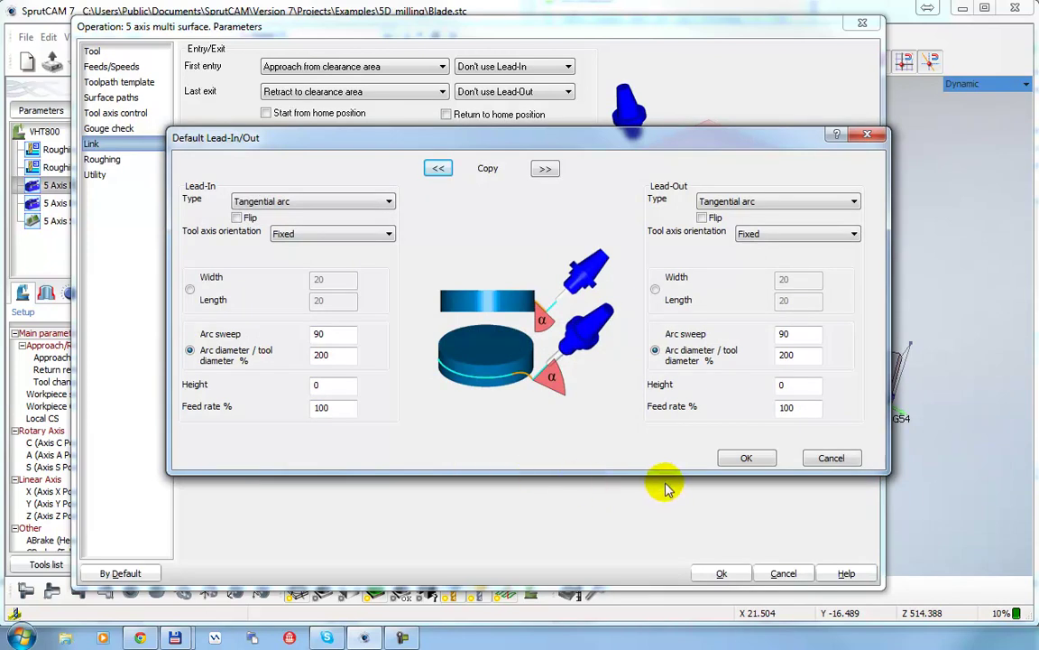
{"action": "left_click", "coordinate": [832, 458]}
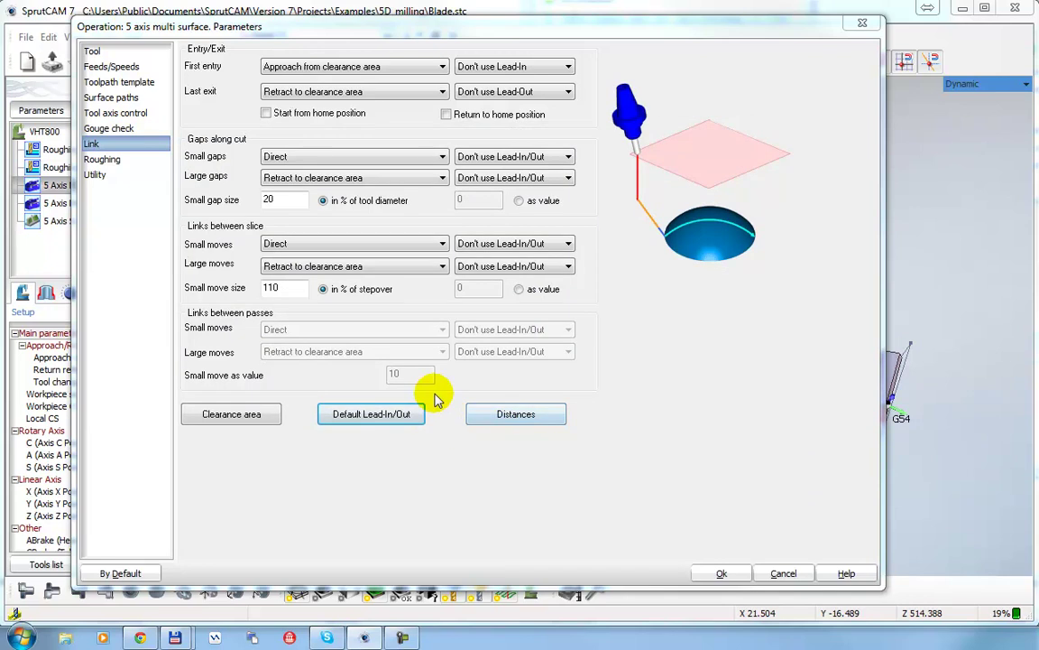
- Enable multi passes for roughing with 3 roughing passes at a spacing of 3, sorted by Slices, and accept the operation parameters
{"action": "left_click", "coordinate": [95, 159]}
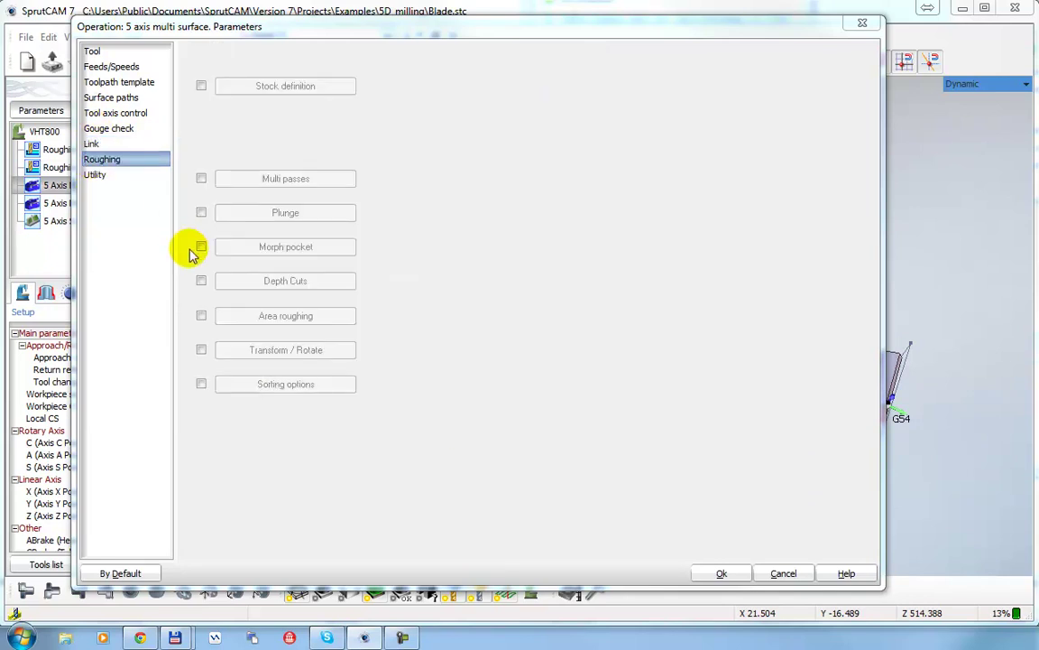
{"action": "left_click_drag", "start_coordinate": [312, 30], "coordinate": [331, 13]}
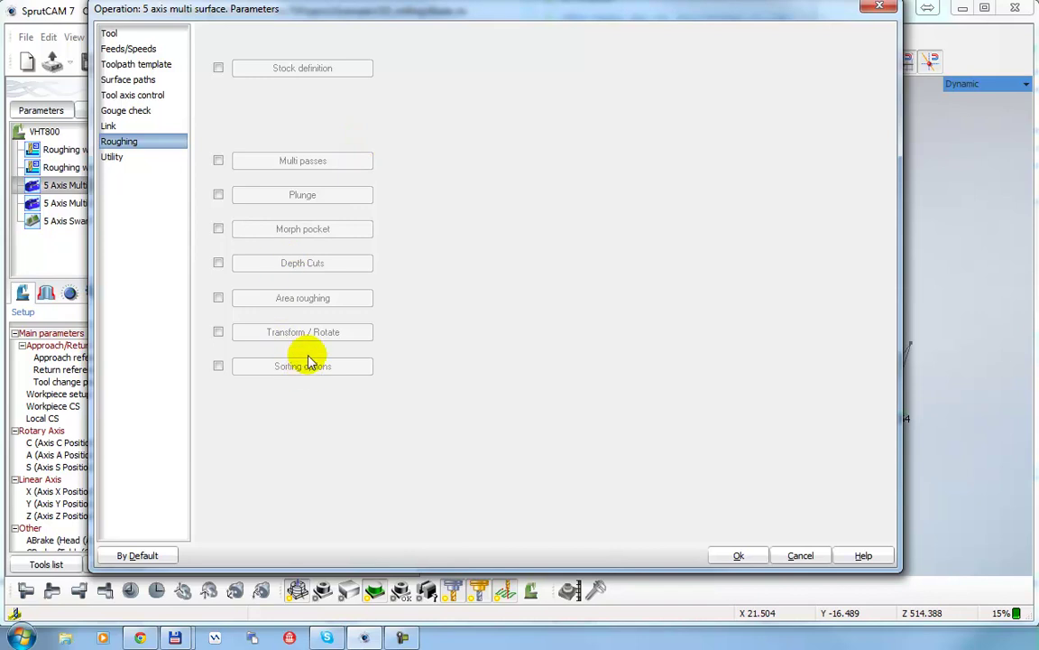
{"action": "left_click", "coordinate": [218, 159]}
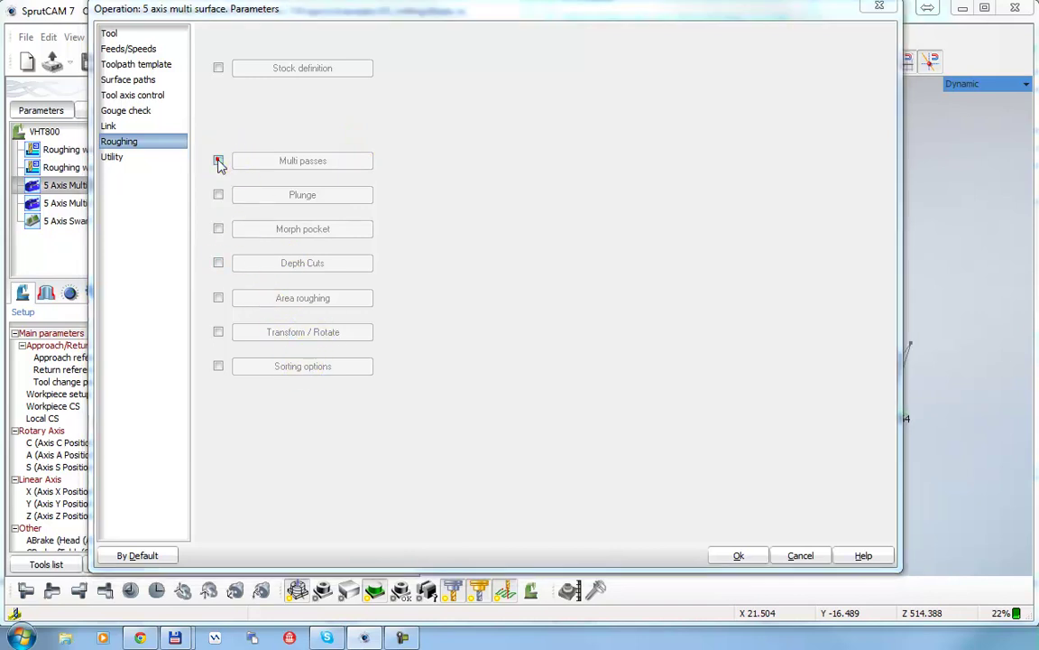
{"action": "left_click", "coordinate": [297, 162]}
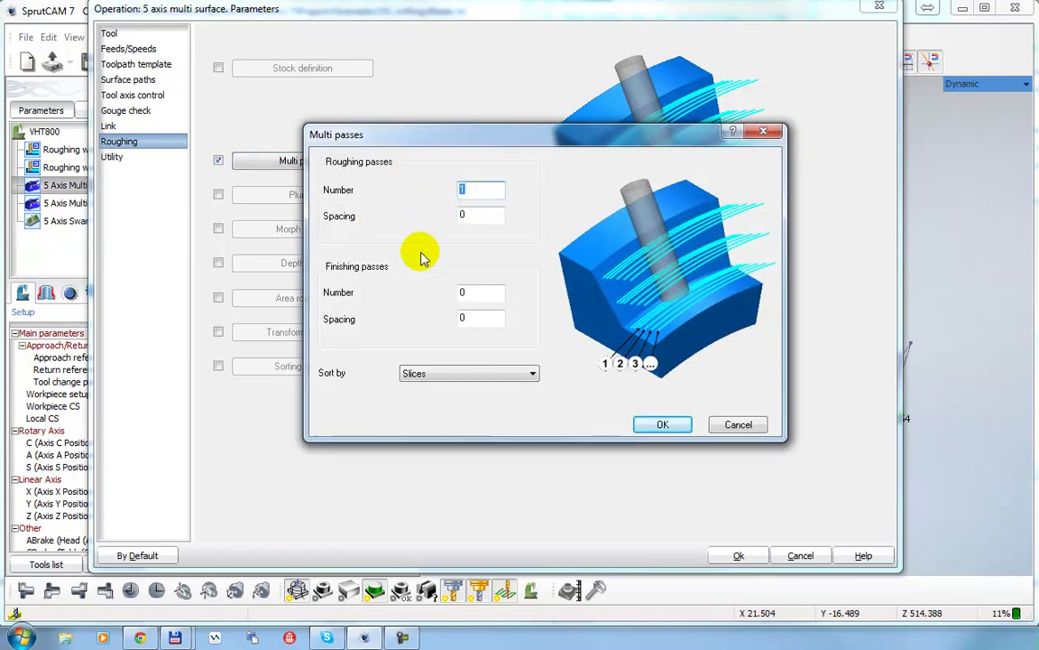
{"action": "type", "text": "3"}
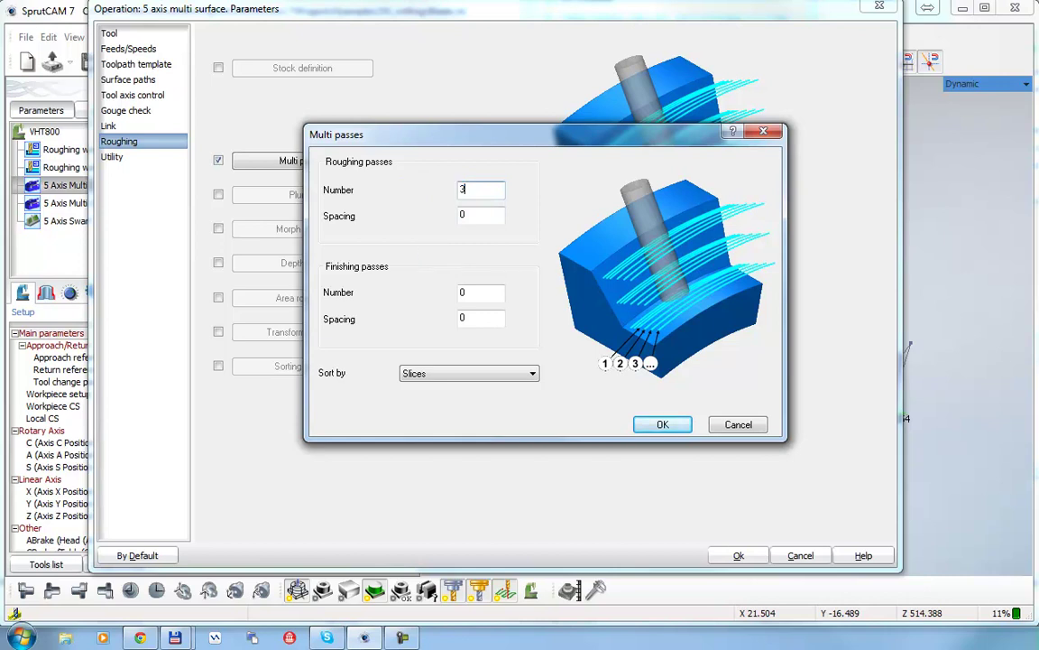
{"action": "left_click", "coordinate": [471, 216]}
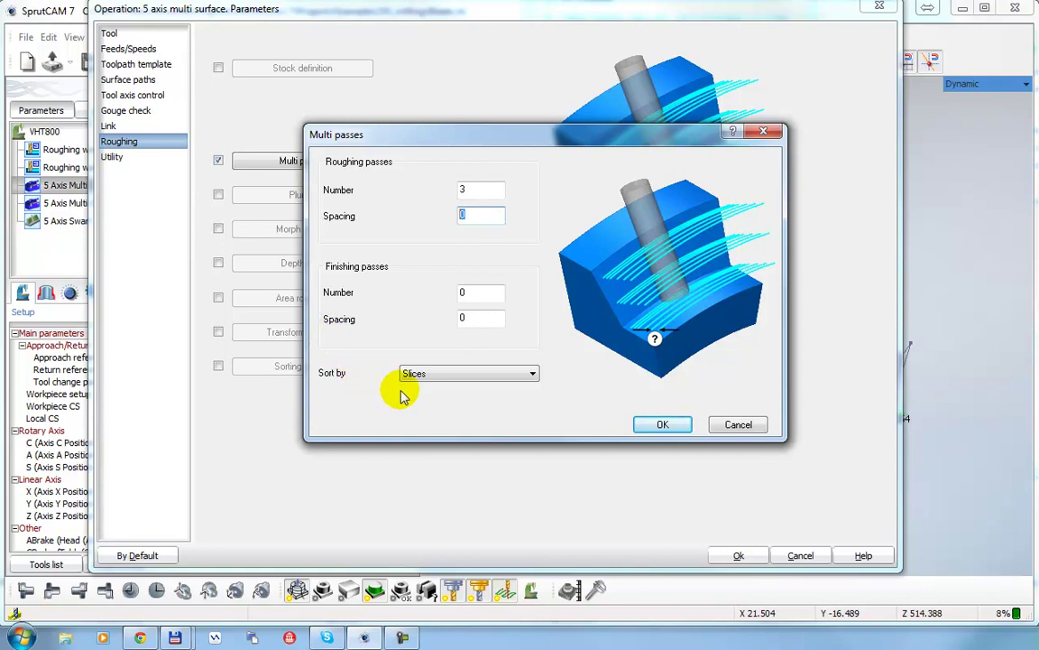
{"action": "type", "text": "1"}
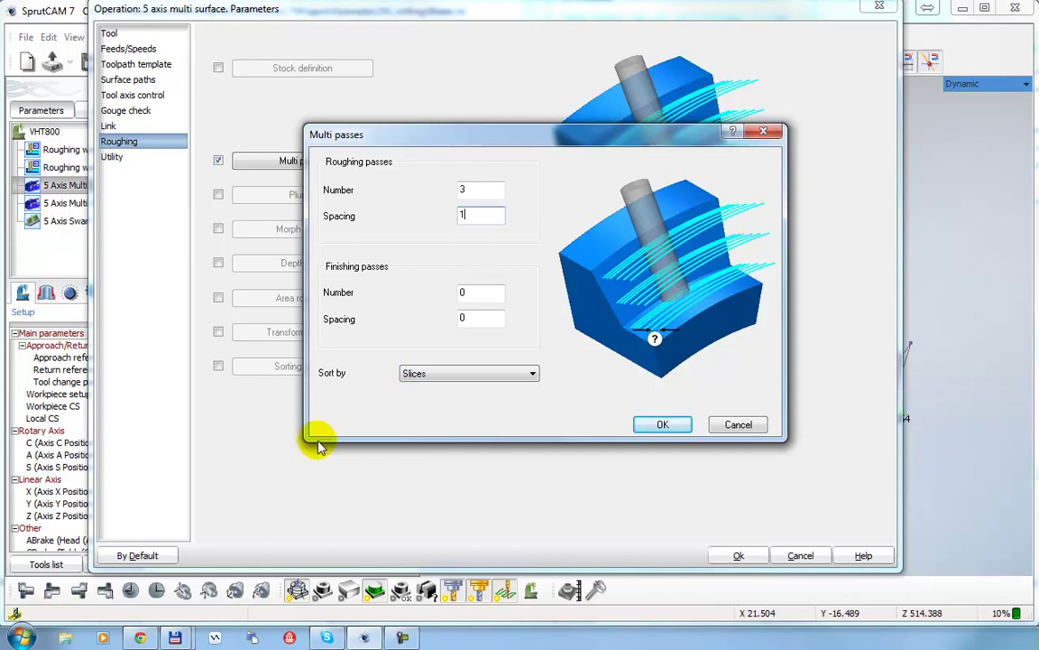
{"action": "type", "text": "3"}
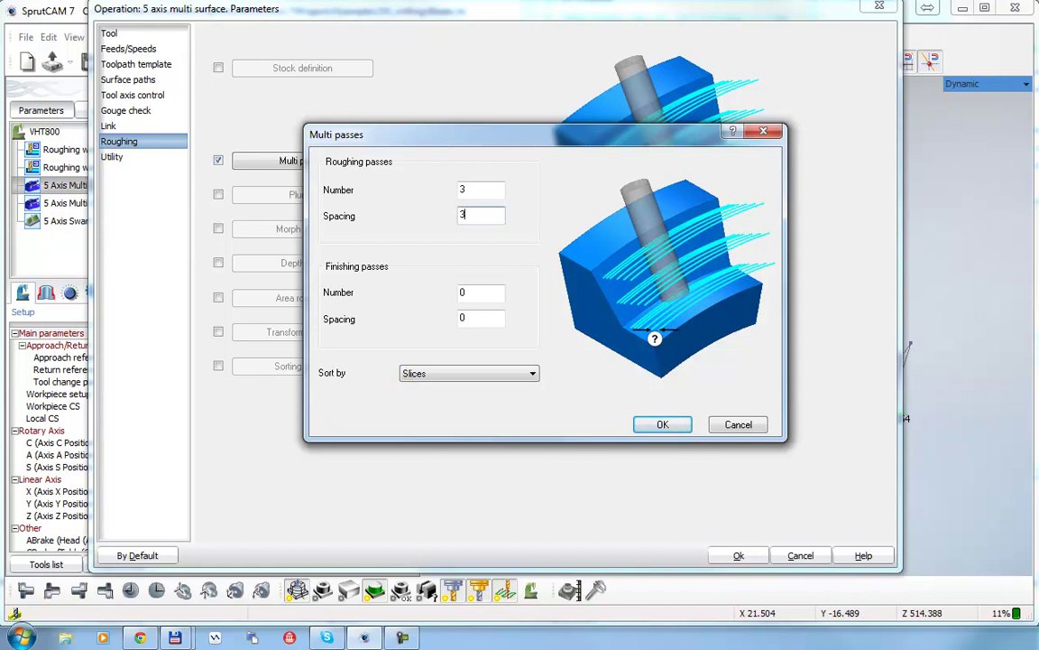
{"action": "left_click", "coordinate": [533, 375]}
{"action": "left_click", "coordinate": [529, 373]}
{"action": "left_click", "coordinate": [668, 424]}
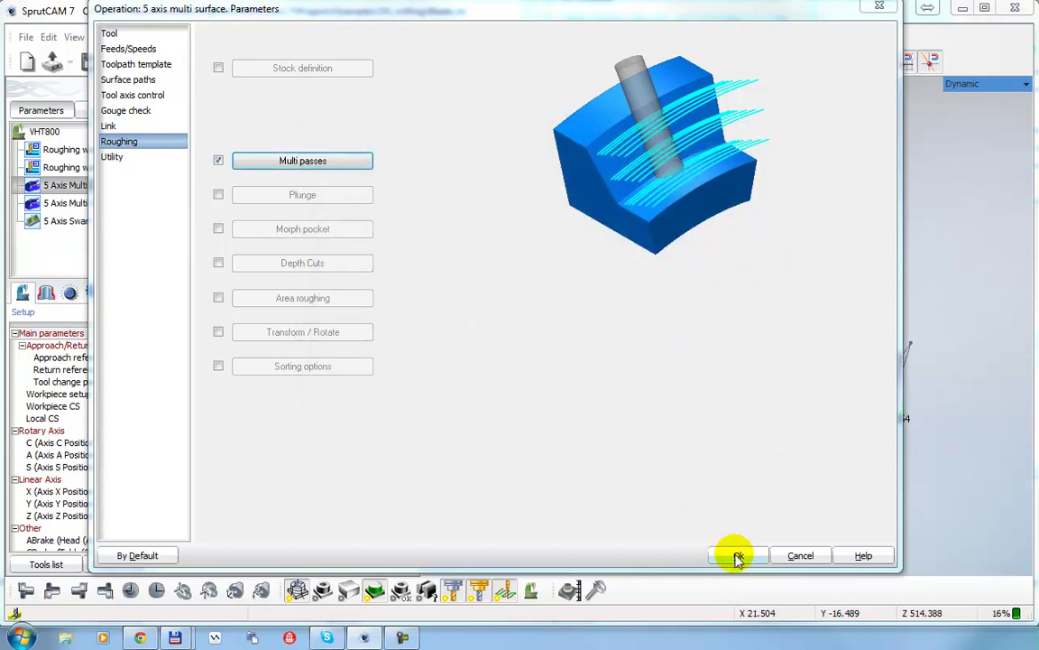
{"action": "left_click", "coordinate": [738, 556]}
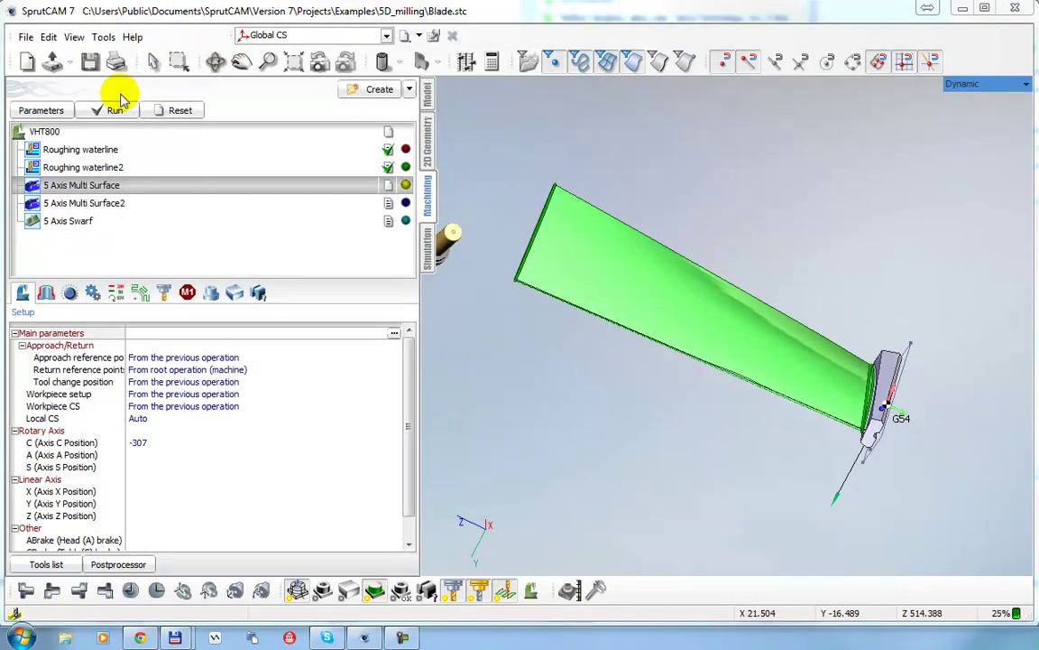
- Recalculate the 5 Axis Multi Surface toolpath and inspect the layered passes near the blade root
{"action": "left_click", "coordinate": [113, 110]}
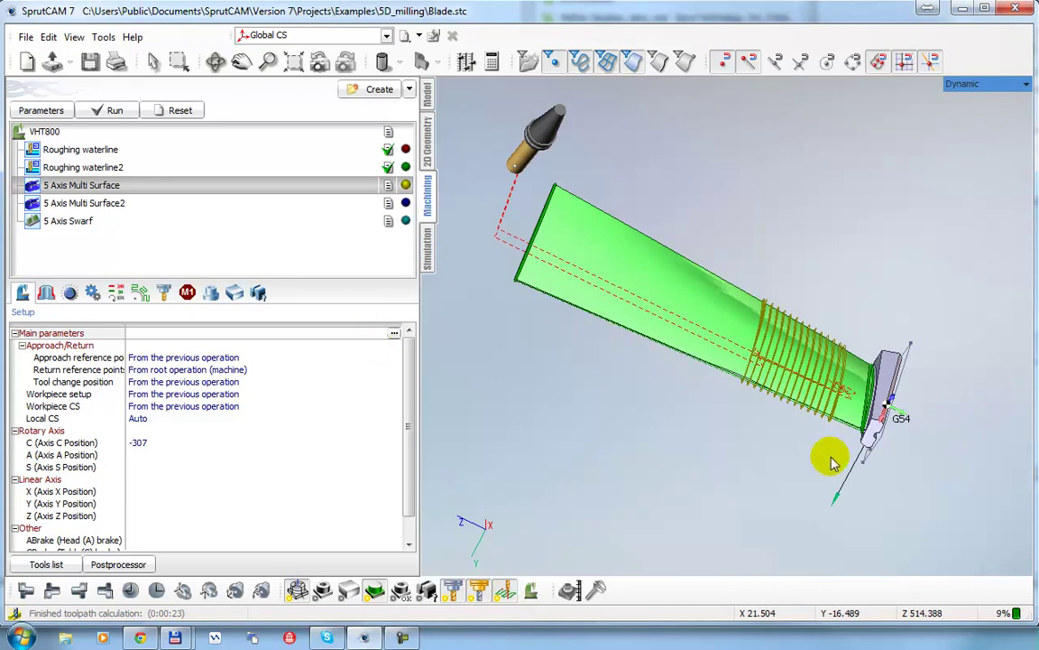
{"action": "scroll", "coordinate": [767, 355], "scroll_direction": "down", "scroll_amount": 5}
{"action": "right_click_drag", "start_coordinate": [766, 355], "coordinate": [746, 266]}
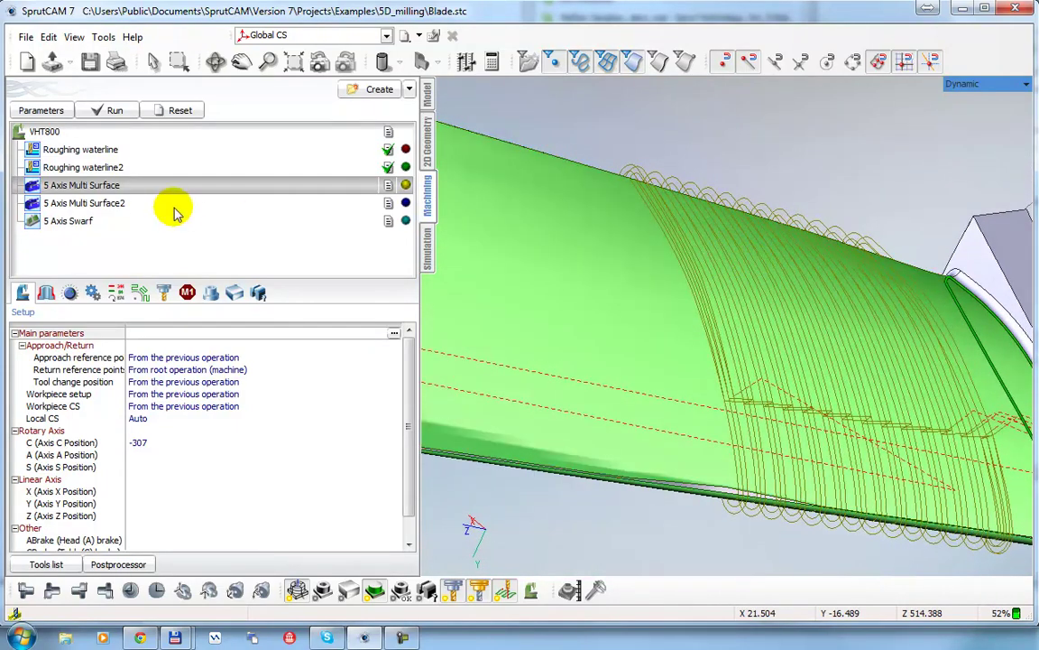
- Review the operation's Roughing options and its Utility settings for feed rate control, axial shift and miscellaneous, leaving the parameters without saving
{"action": "left_click", "coordinate": [39, 110]}
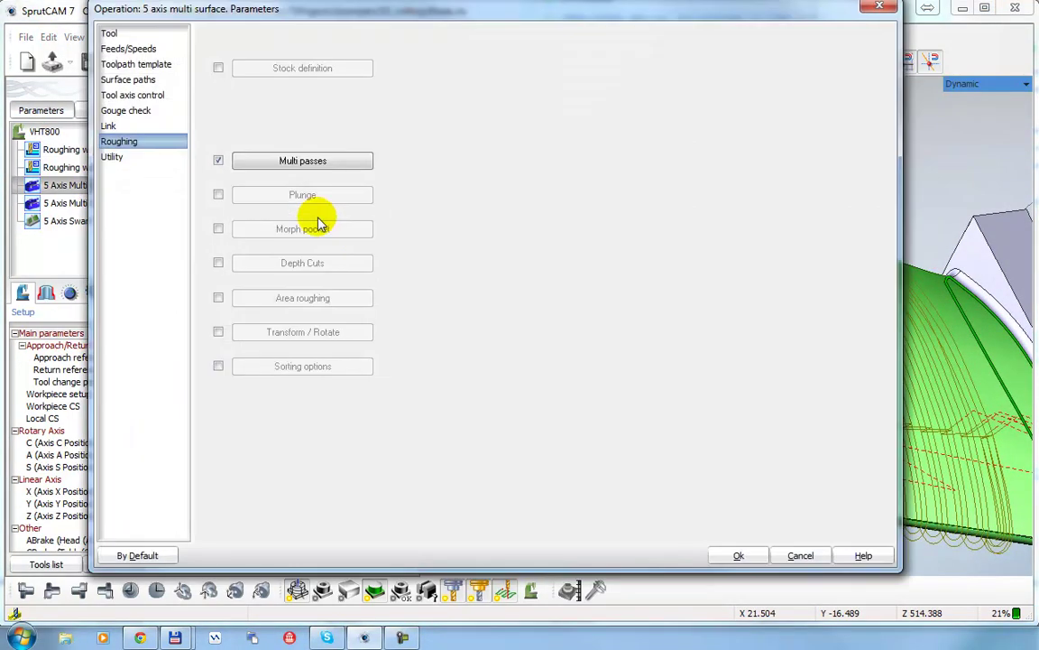
{"action": "left_click", "coordinate": [218, 160]}
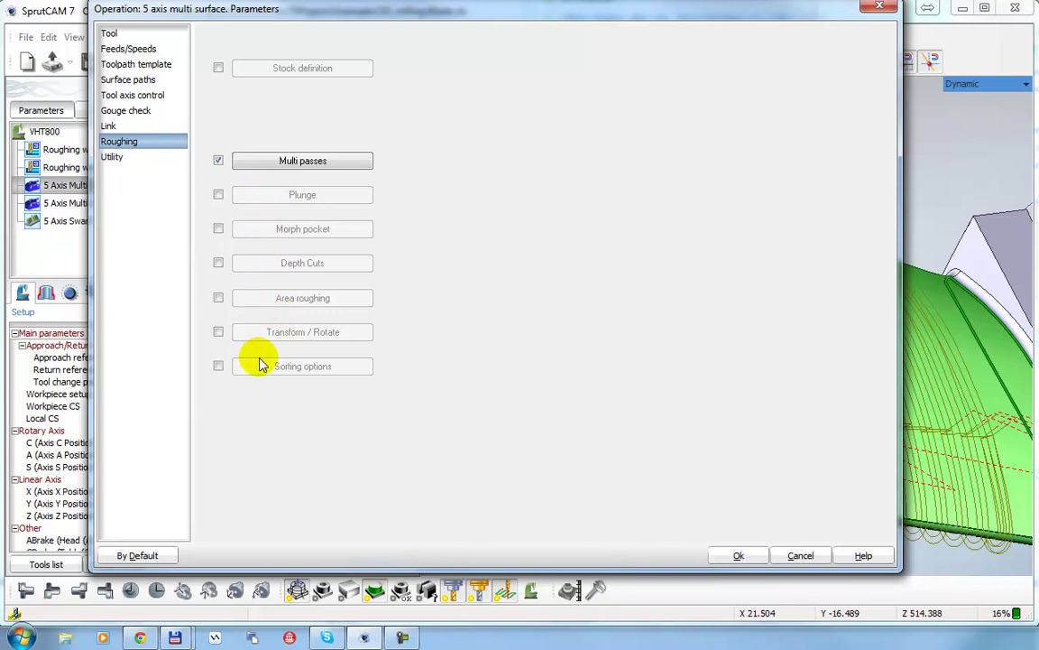
{"action": "left_click", "coordinate": [112, 157]}
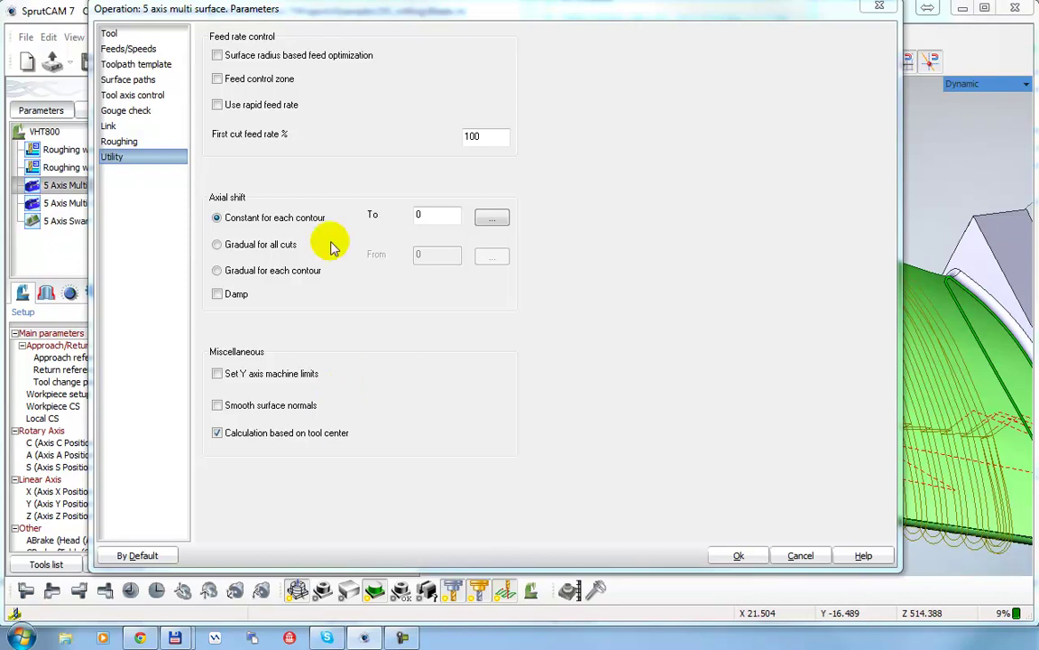
{"action": "left_click", "coordinate": [801, 555]}
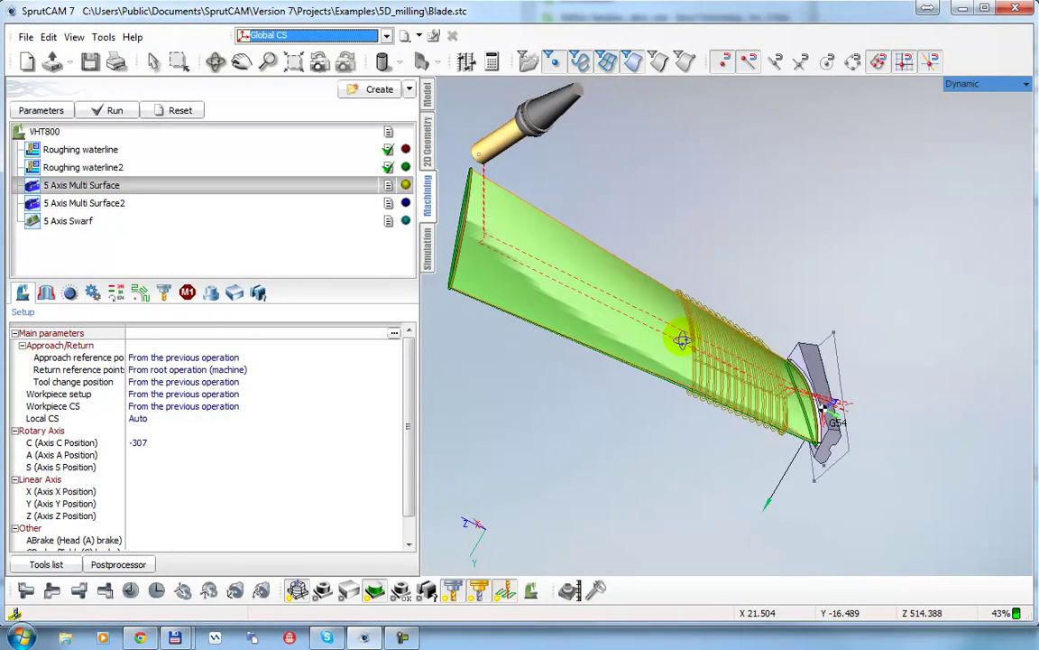
{"action": "left_click", "coordinate": [728, 337]}
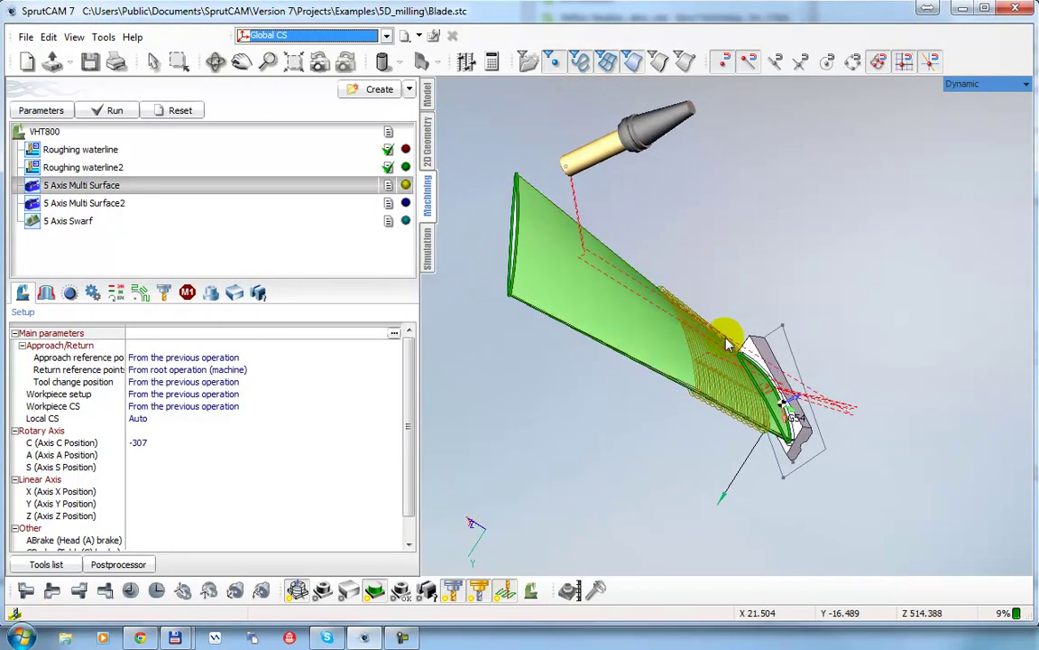